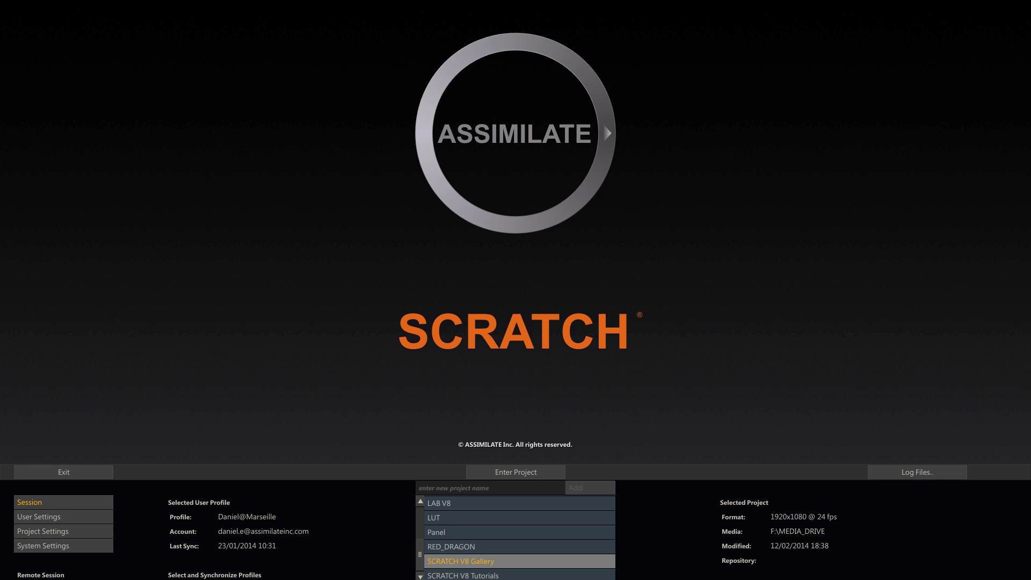
Step: Enter the SCRATCH V8 Gallery project, load the Raw media flat construct into the player and show the trays
{"action": "left_click", "coordinate": [506, 472]}
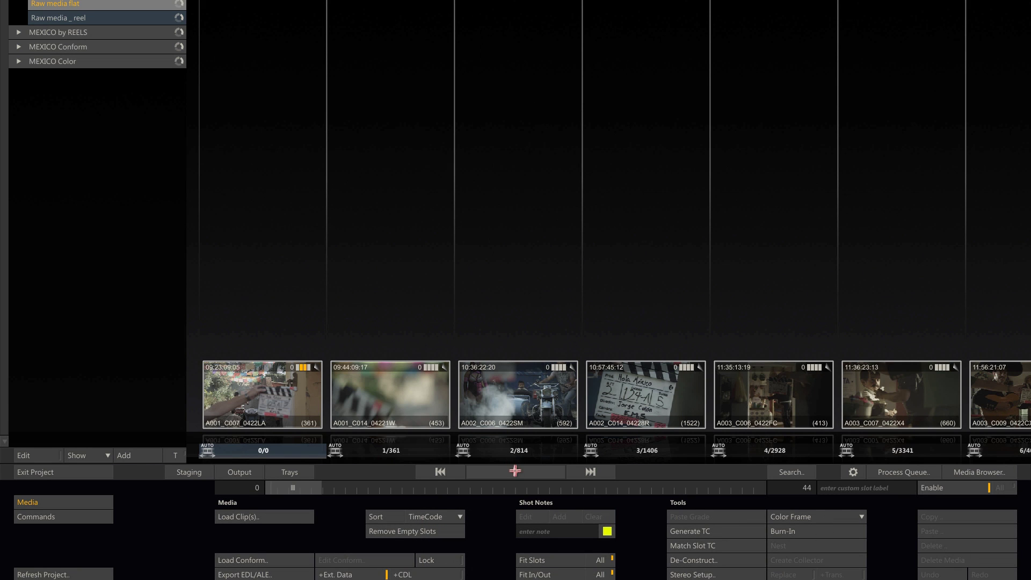
{"action": "left_click", "coordinate": [515, 470]}
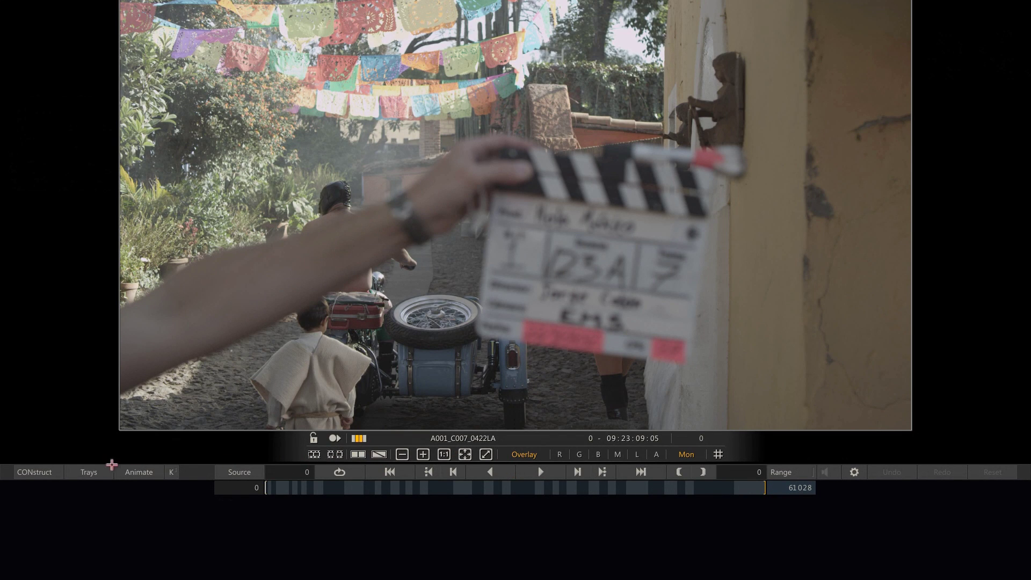
{"action": "left_click", "coordinate": [95, 471]}
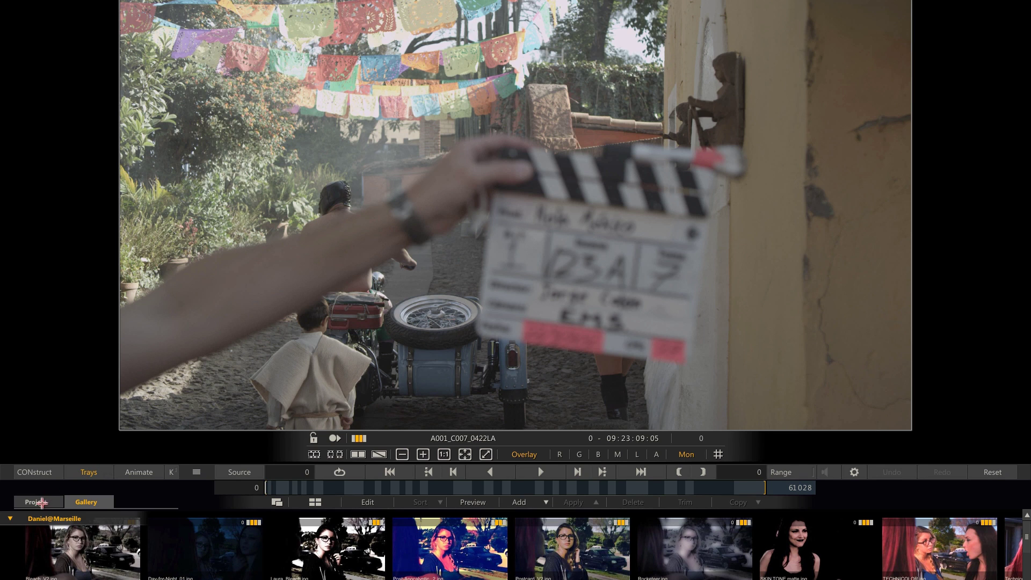
Step: Look through the timeline's clips in the project tray
{"action": "left_click", "coordinate": [90, 500]}
{"action": "left_click", "coordinate": [36, 503]}
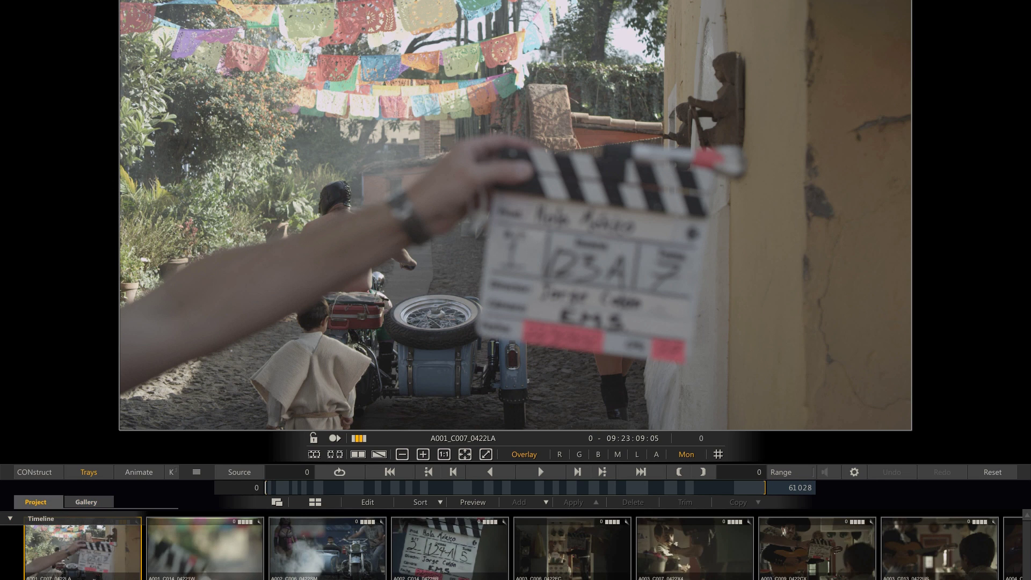
{"action": "scroll", "coordinate": [511, 548], "scroll_direction": "down", "scroll_amount": 15}
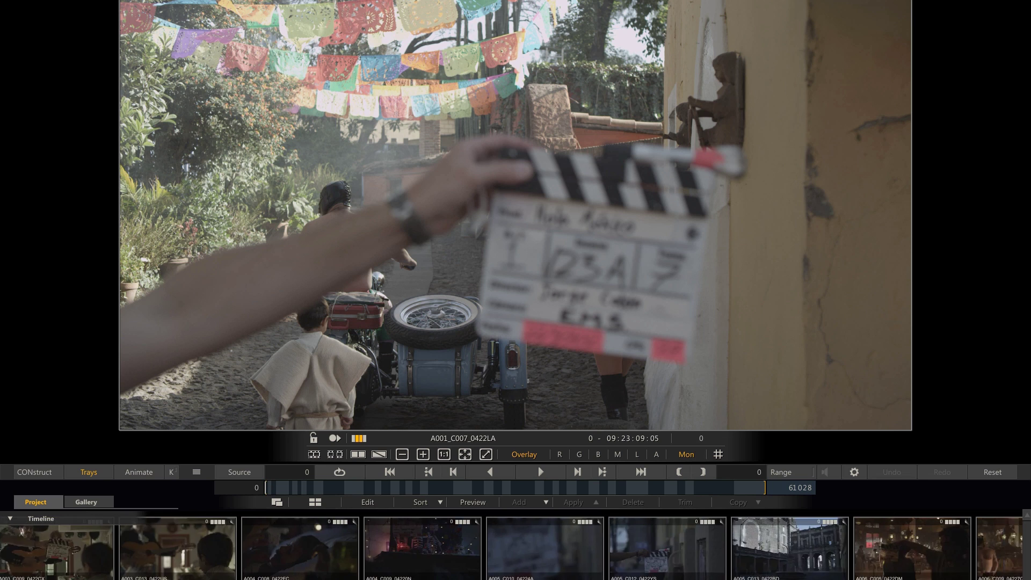
{"action": "scroll", "coordinate": [511, 548], "scroll_direction": "down", "scroll_amount": 5}
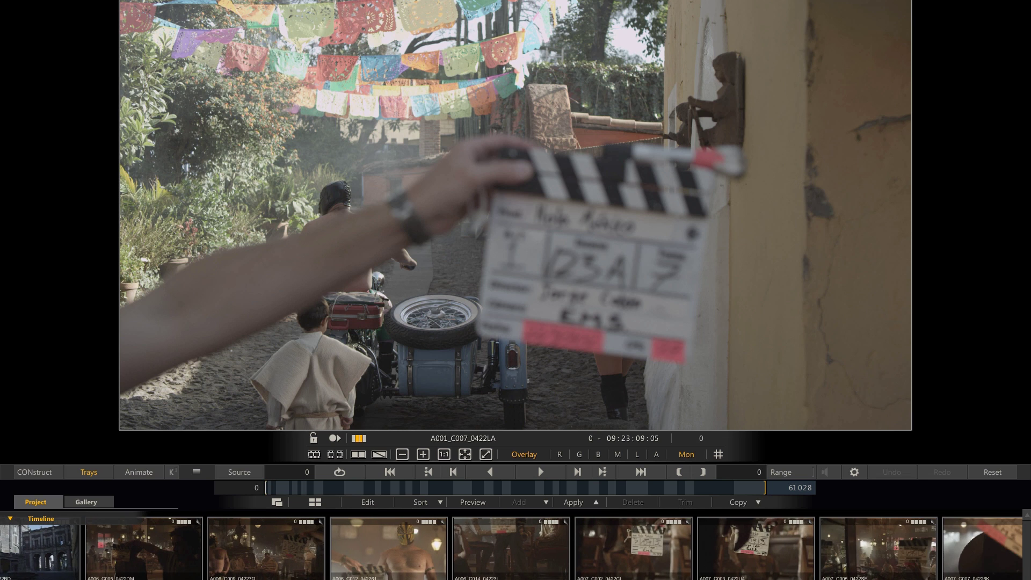
{"action": "scroll", "coordinate": [511, 547], "scroll_direction": "up", "scroll_amount": 10}
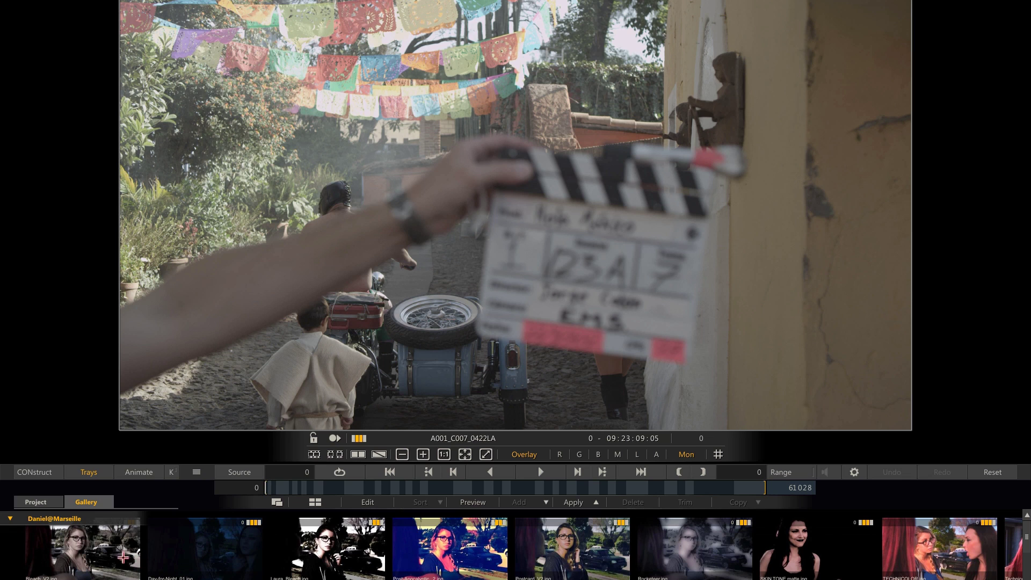
Step: Examine the saved grades and overlay presets in the user's gallery tray
{"action": "left_click", "coordinate": [119, 556]}
{"action": "left_click", "coordinate": [197, 546]}
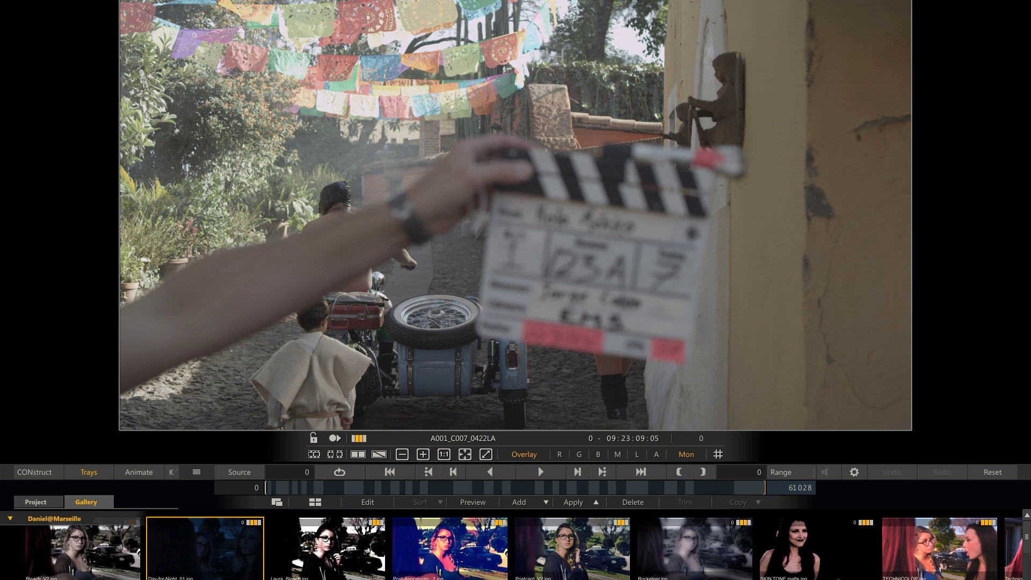
{"action": "left_click", "coordinate": [320, 547]}
{"action": "left_click", "coordinate": [461, 544]}
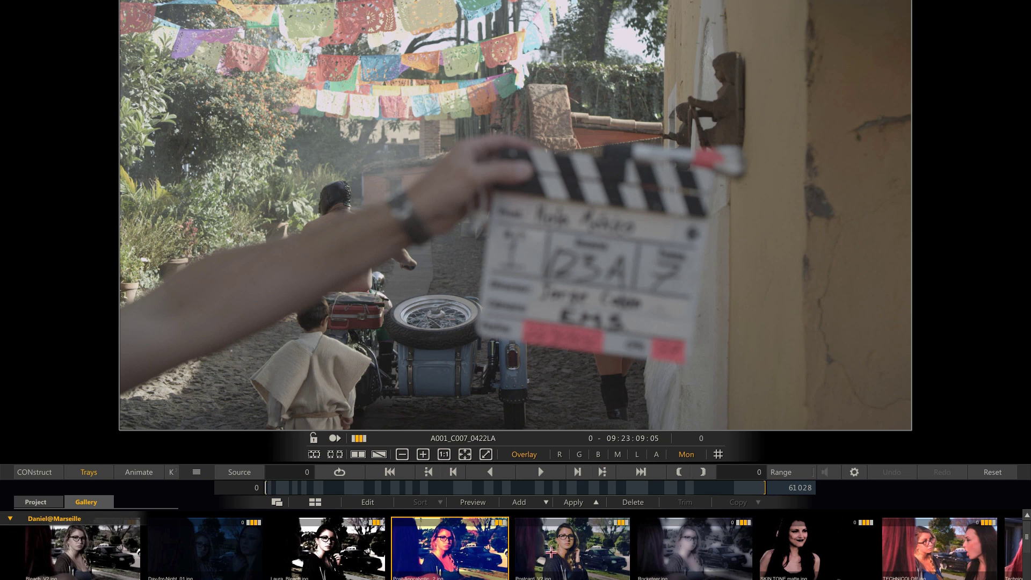
{"action": "left_click", "coordinate": [555, 551]}
{"action": "left_click", "coordinate": [682, 557]}
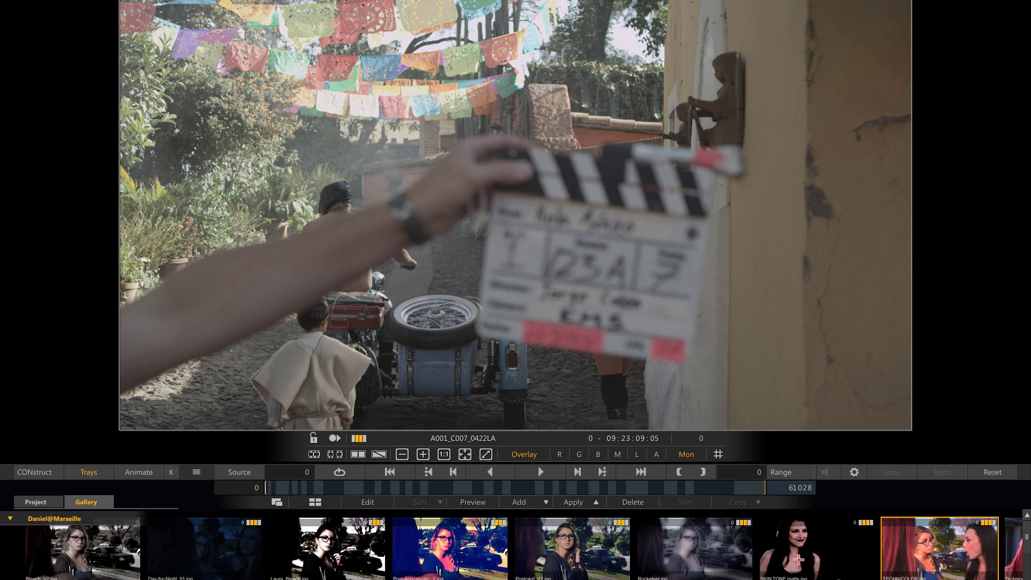
{"action": "mouse_move", "coordinate": [1027, 535]}
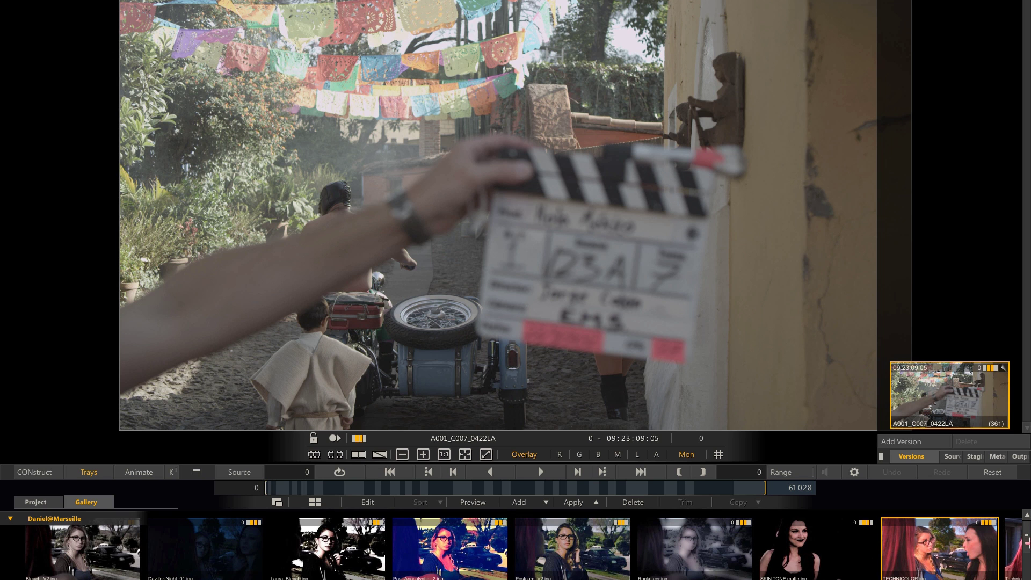
{"action": "scroll", "coordinate": [1027, 543], "scroll_direction": "down", "scroll_amount": 5}
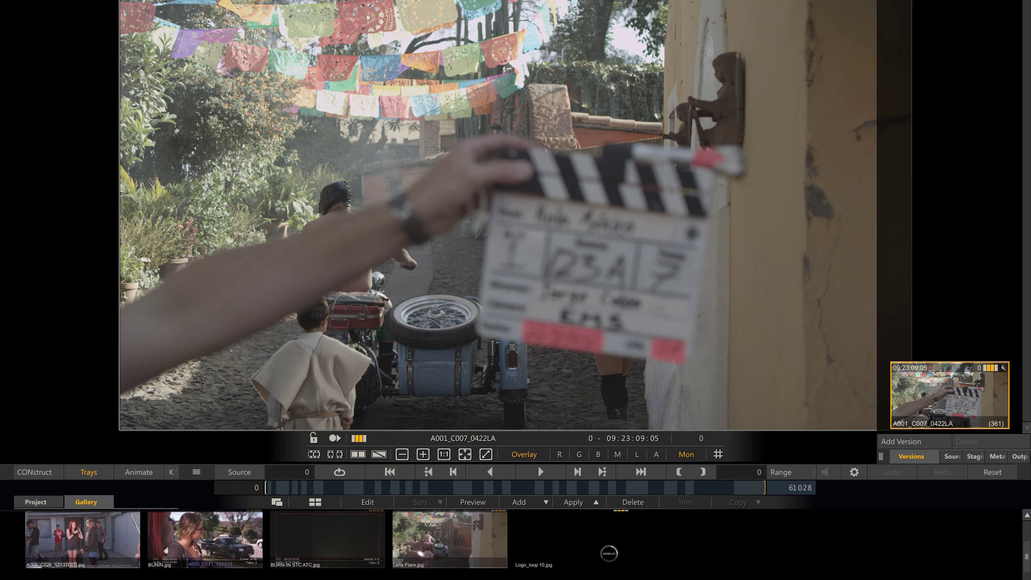
{"action": "scroll", "coordinate": [514, 544], "scroll_direction": "up", "scroll_amount": 5}
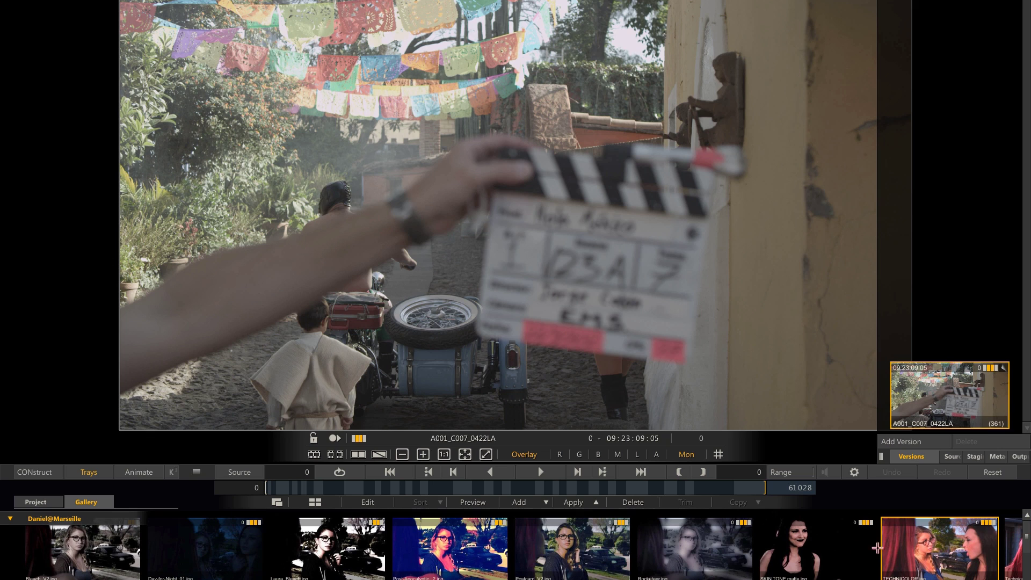
{"action": "left_click", "coordinate": [290, 558]}
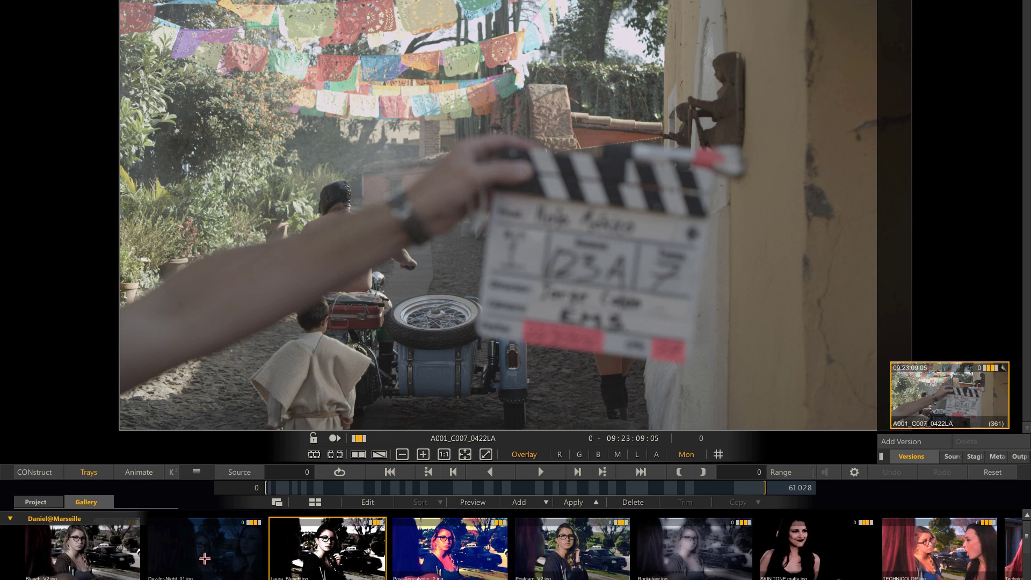
{"action": "left_click", "coordinate": [205, 559]}
{"action": "left_click", "coordinate": [95, 557]}
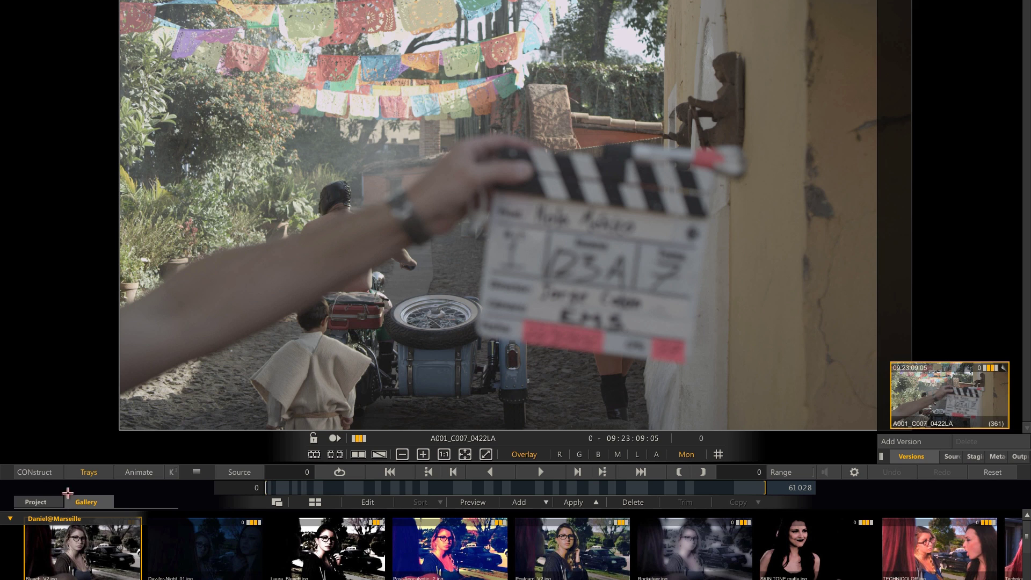
Step: Try the smaller thumbnails and the multi-row layout on the project tray
{"action": "left_click", "coordinate": [46, 500]}
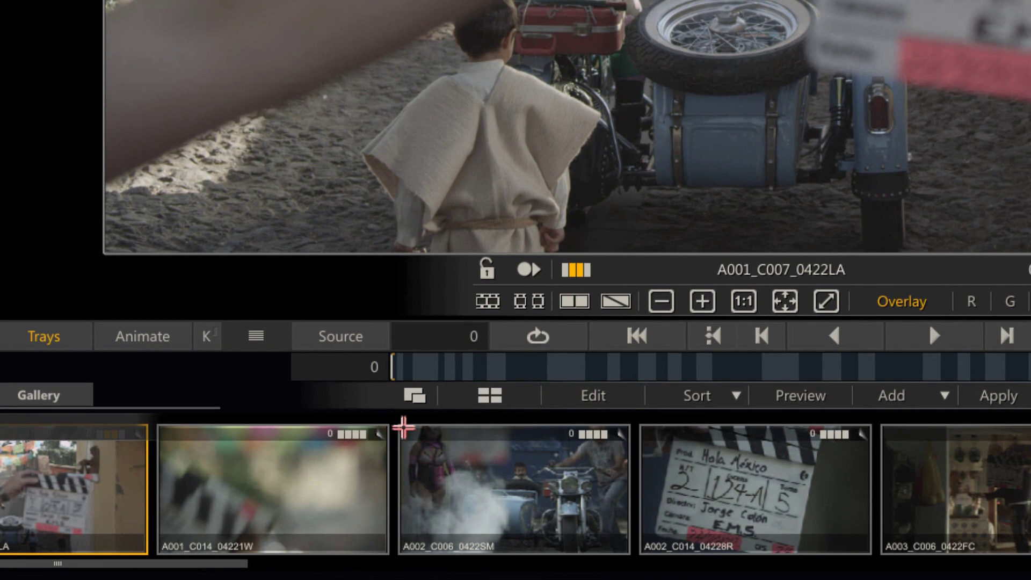
{"action": "left_click", "coordinate": [419, 395]}
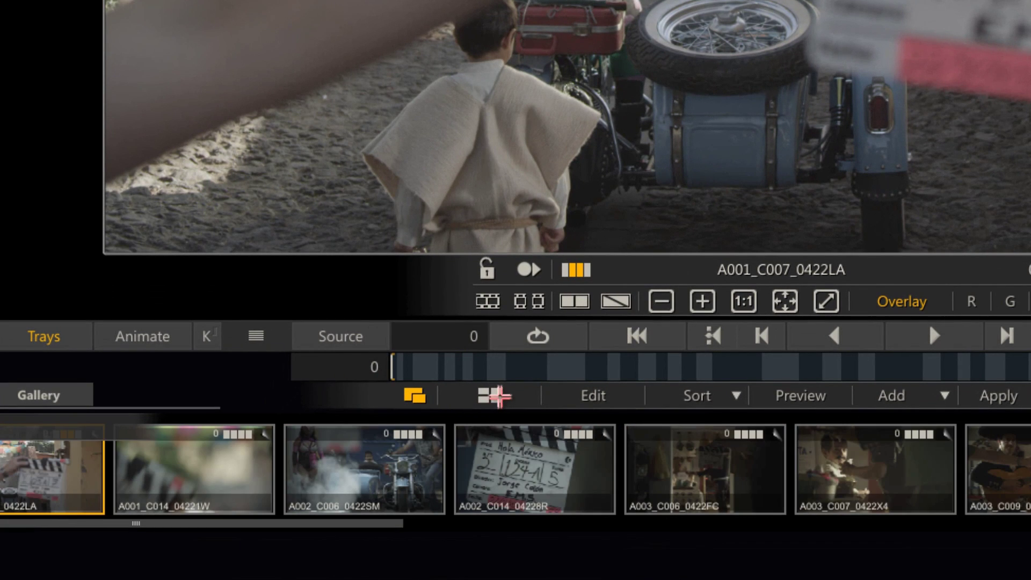
{"action": "left_click", "coordinate": [499, 396]}
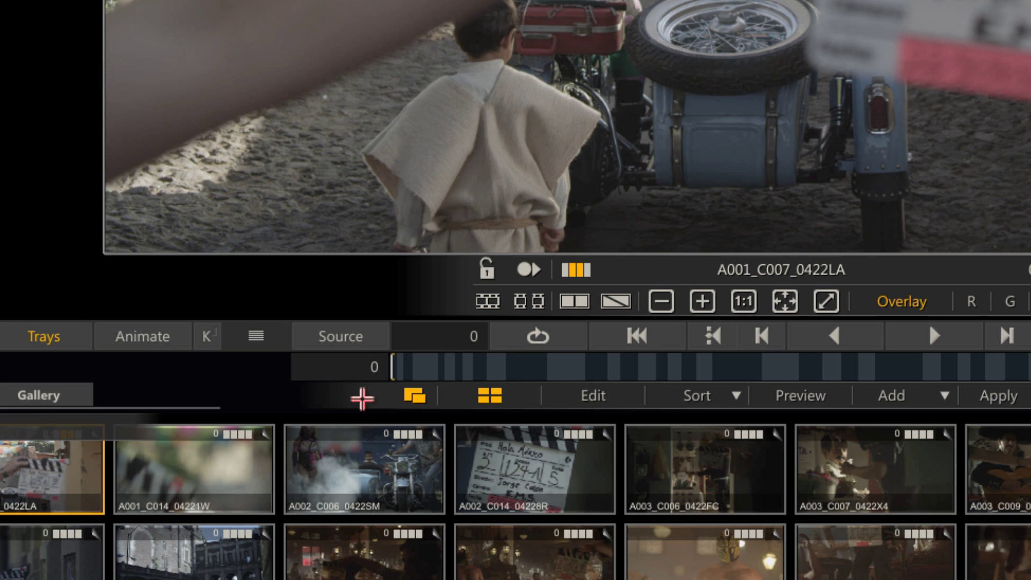
{"action": "left_click", "coordinate": [412, 395]}
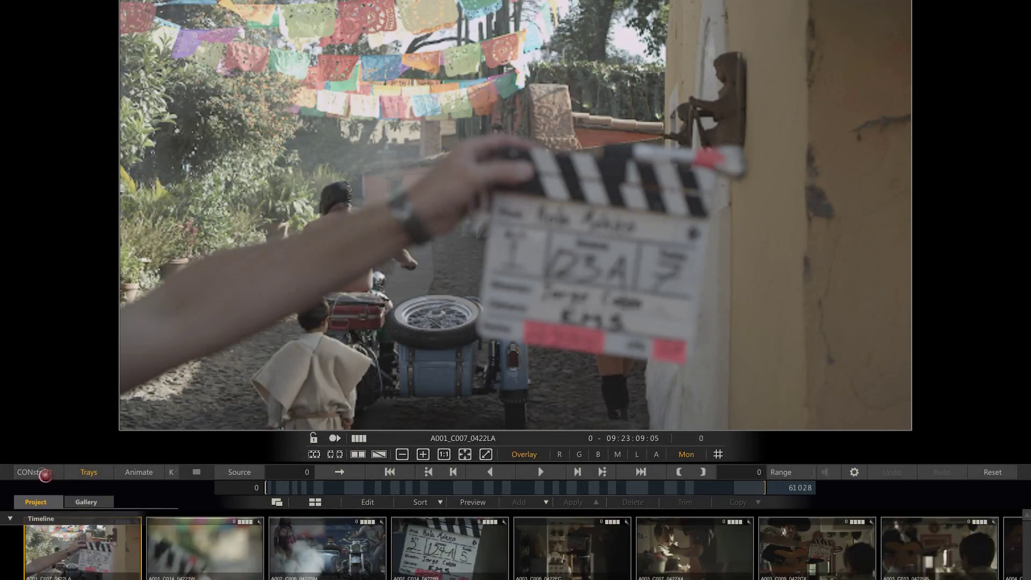
Step: Return to the construct view and display the clips of the Raw media _ reel construct
{"action": "left_click", "coordinate": [40, 473]}
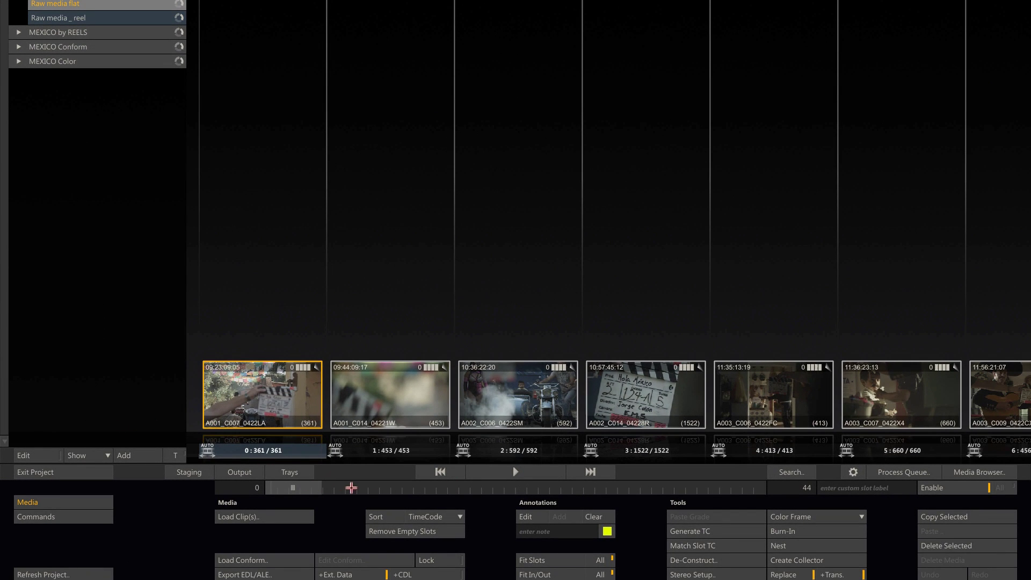
{"action": "left_click_drag", "start_coordinate": [351, 487], "coordinate": [303, 487]}
{"action": "left_click_drag", "start_coordinate": [534, 330], "coordinate": [604, 329]}
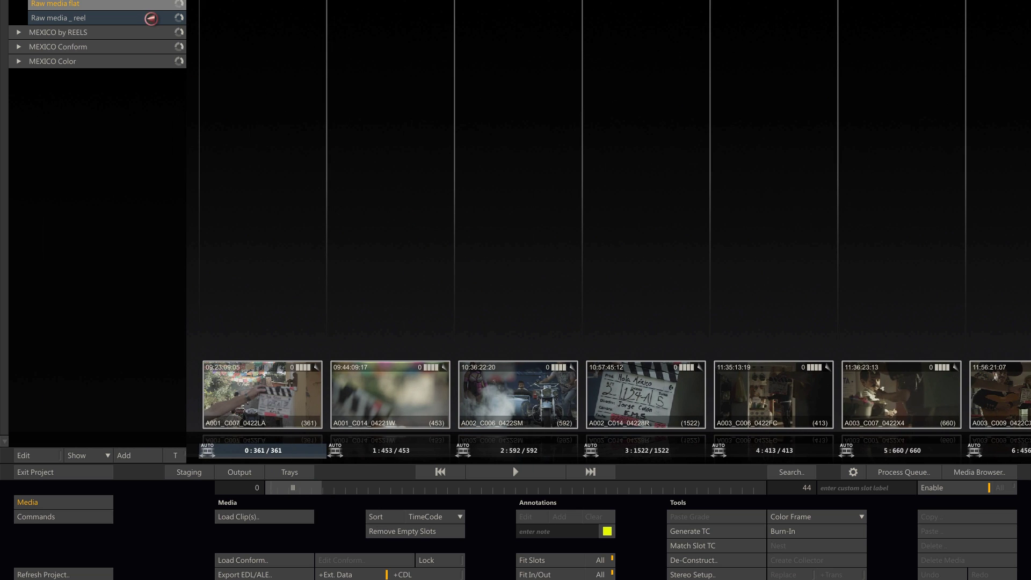
{"action": "left_click", "coordinate": [151, 18]}
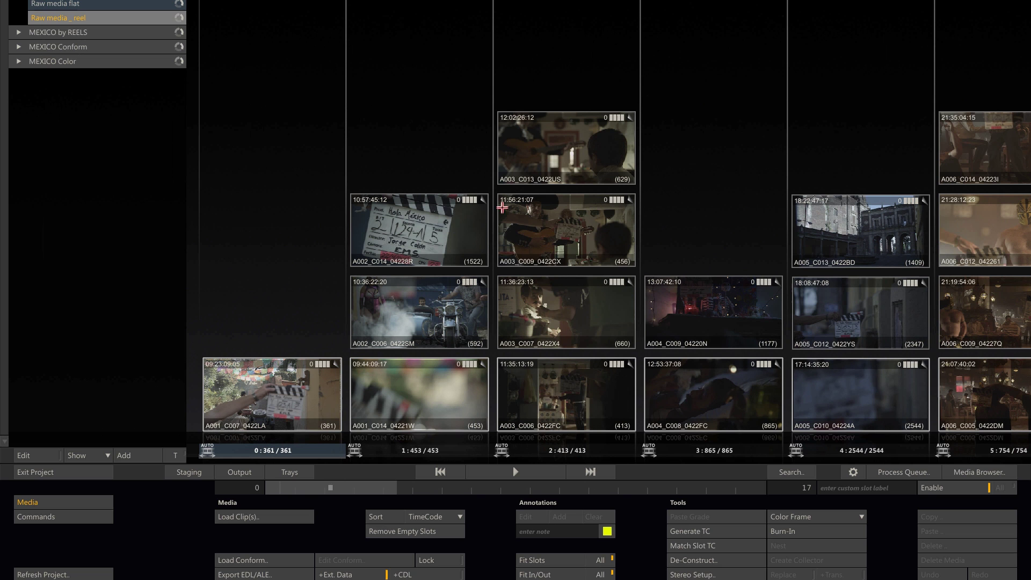
Step: Expand the MEXICO by REELS group and go through its reel constructs, ending on A007
{"action": "left_click", "coordinate": [18, 32]}
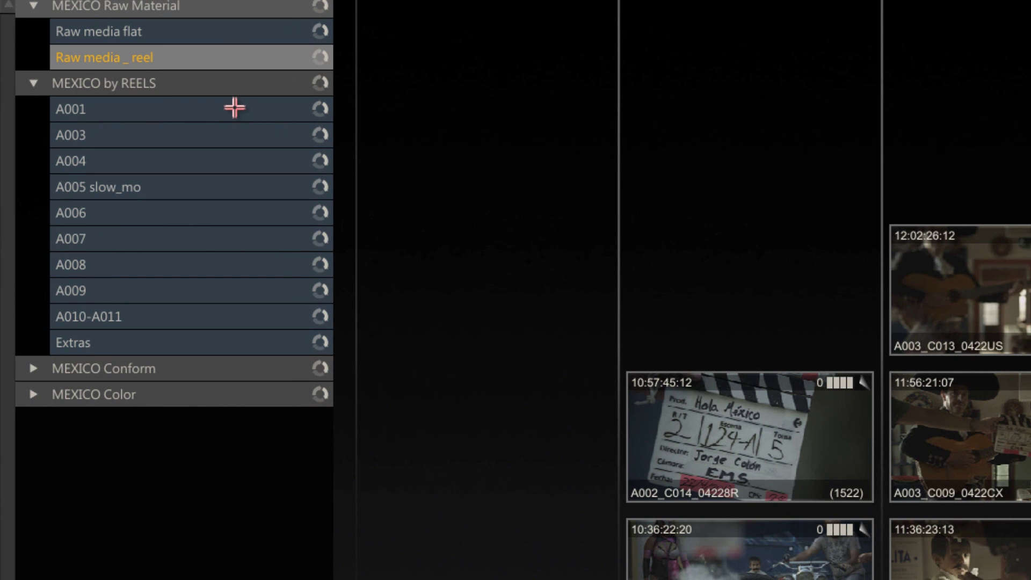
{"action": "left_click", "coordinate": [230, 135]}
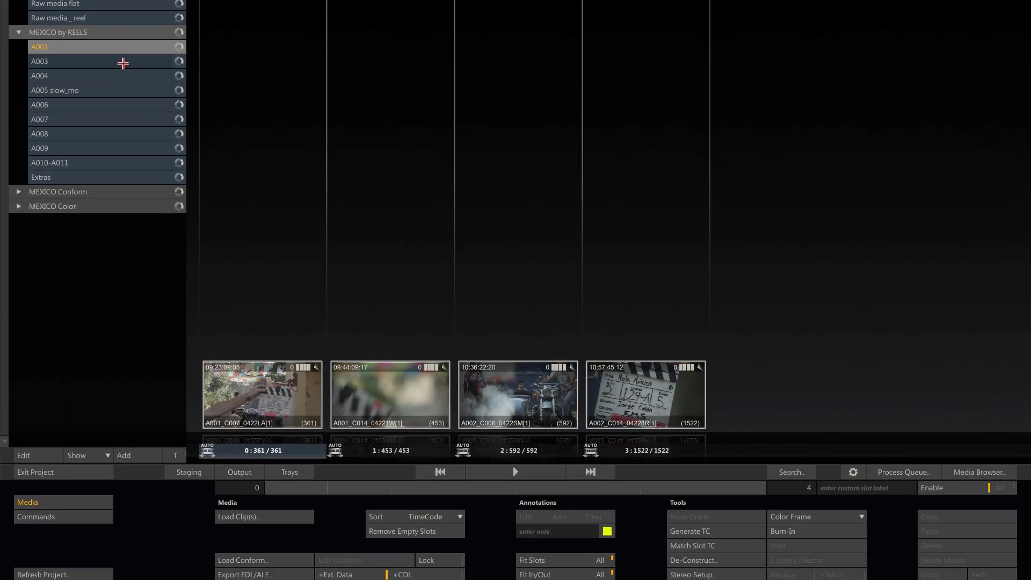
{"action": "left_click", "coordinate": [121, 76]}
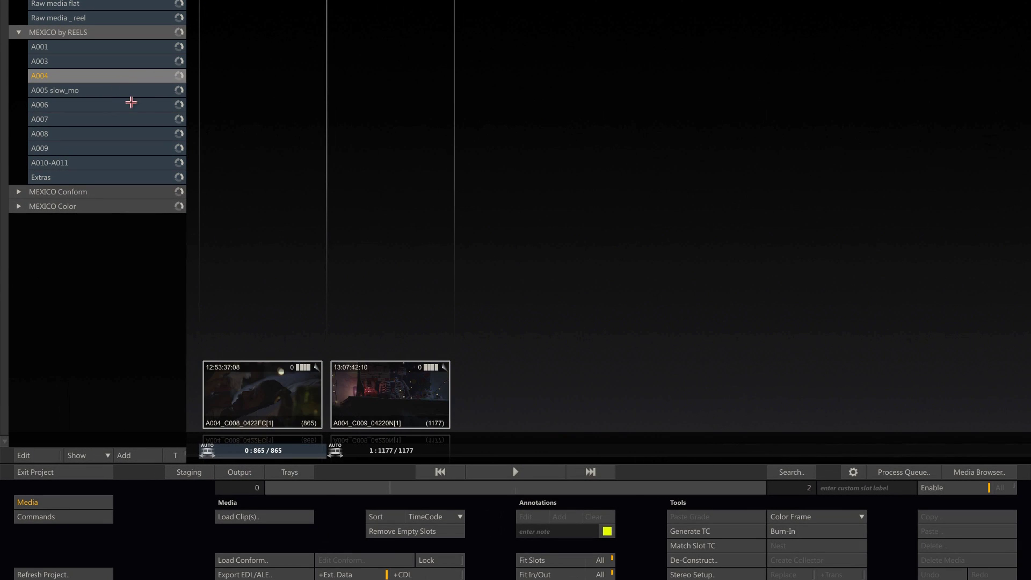
{"action": "left_click", "coordinate": [122, 105]}
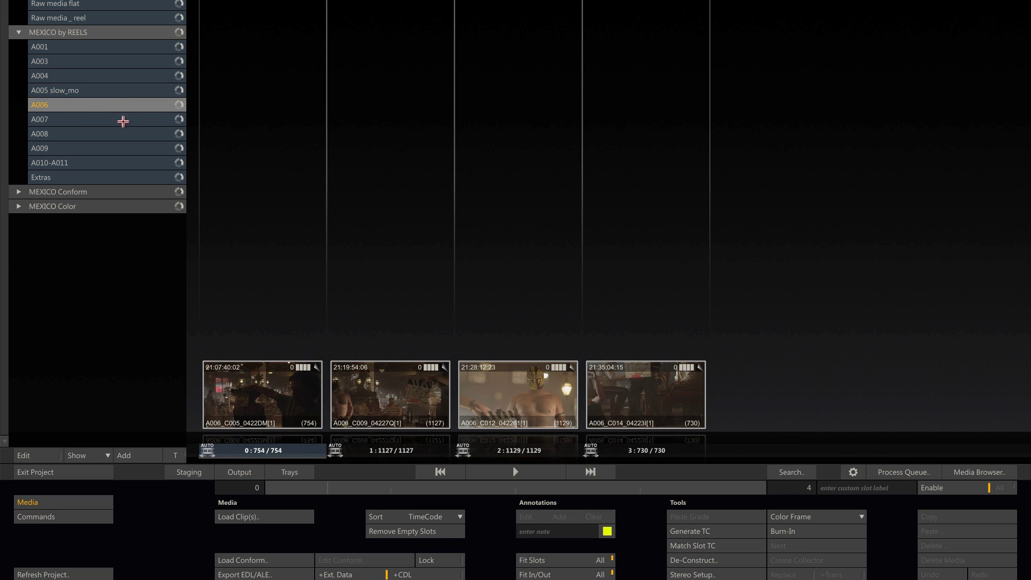
{"action": "left_click", "coordinate": [124, 119]}
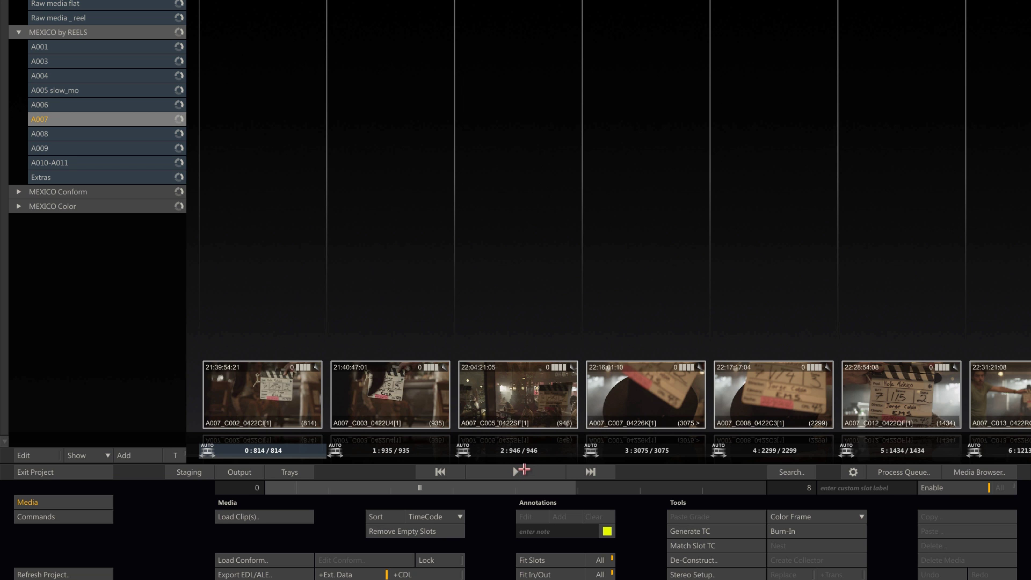
Step: Load the A007 construct into the player and show the first shot's Color settings
{"action": "left_click", "coordinate": [524, 471]}
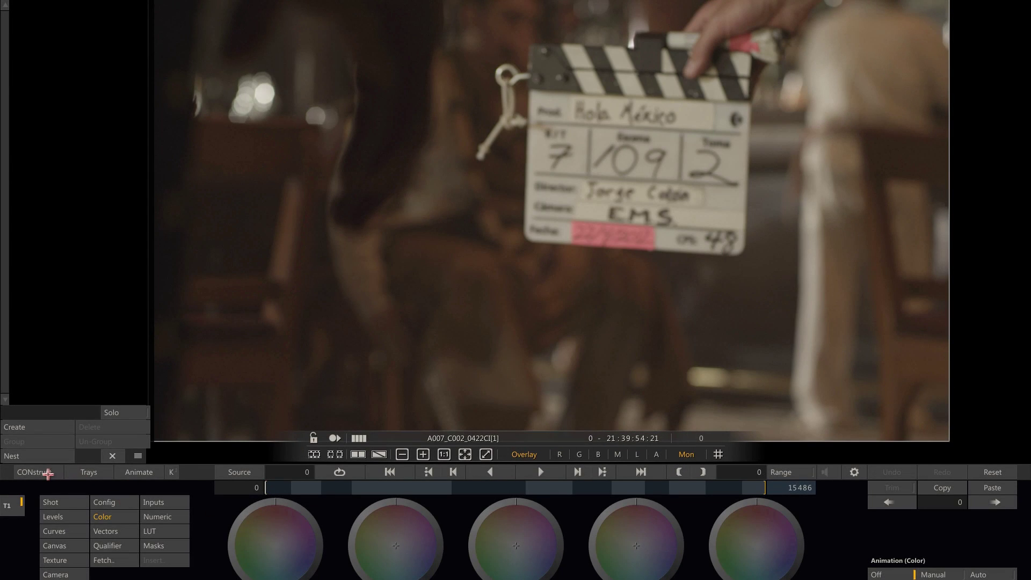
{"action": "left_click", "coordinate": [55, 503]}
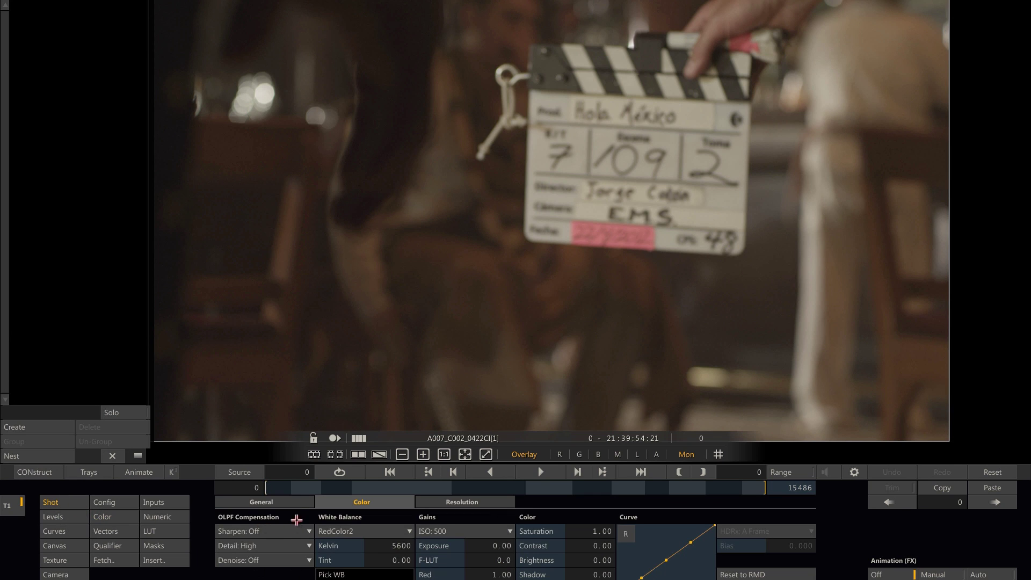
{"action": "left_click", "coordinate": [452, 503]}
{"action": "left_click", "coordinate": [376, 502]}
Step: Add a second version of the A007_C002_0422CI shot, set its color space to RedColor3 and change its gamma curve
{"action": "mouse_move", "coordinate": [1012, 437]}
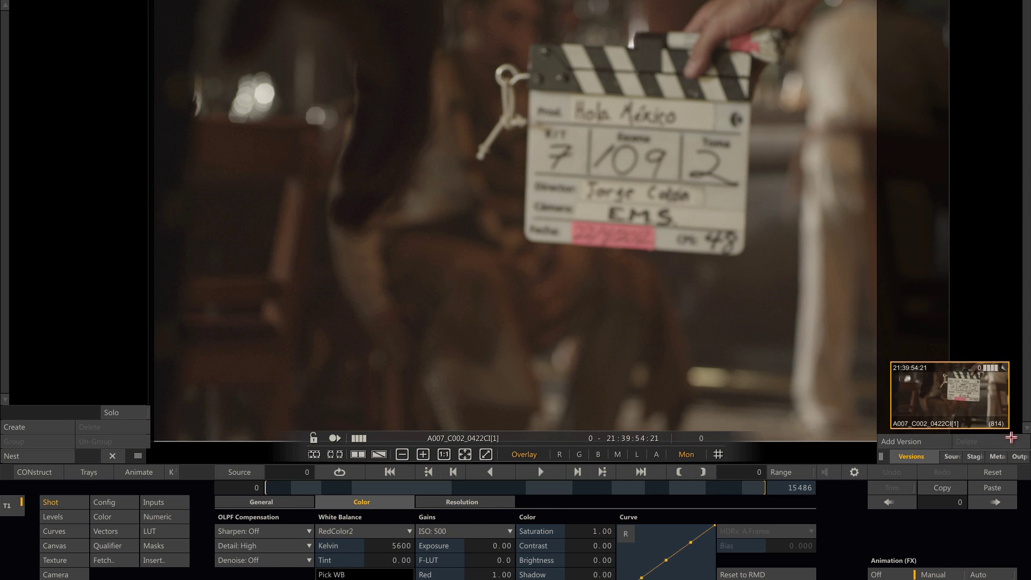
{"action": "left_click", "coordinate": [909, 442]}
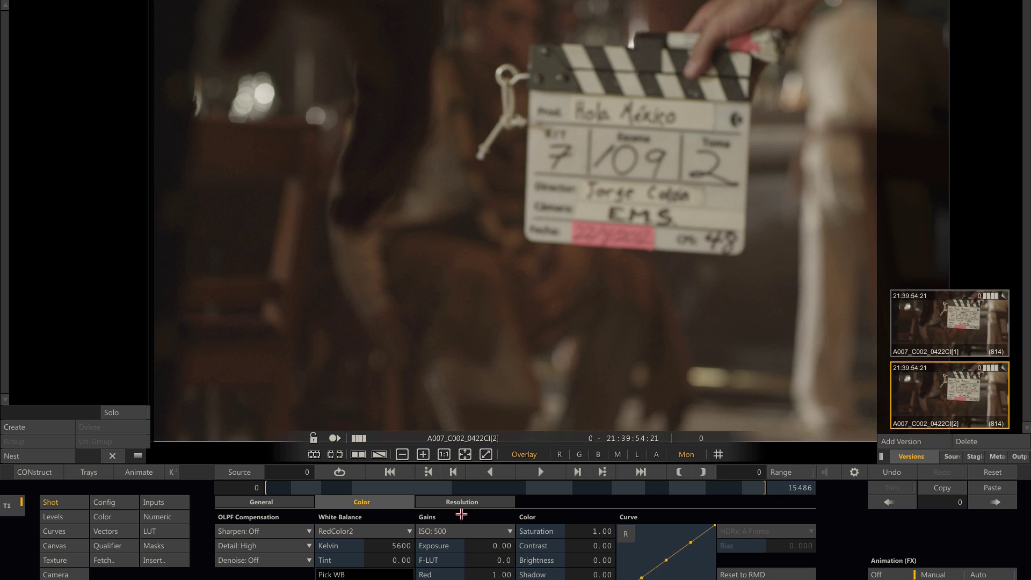
{"action": "left_click", "coordinate": [397, 531]}
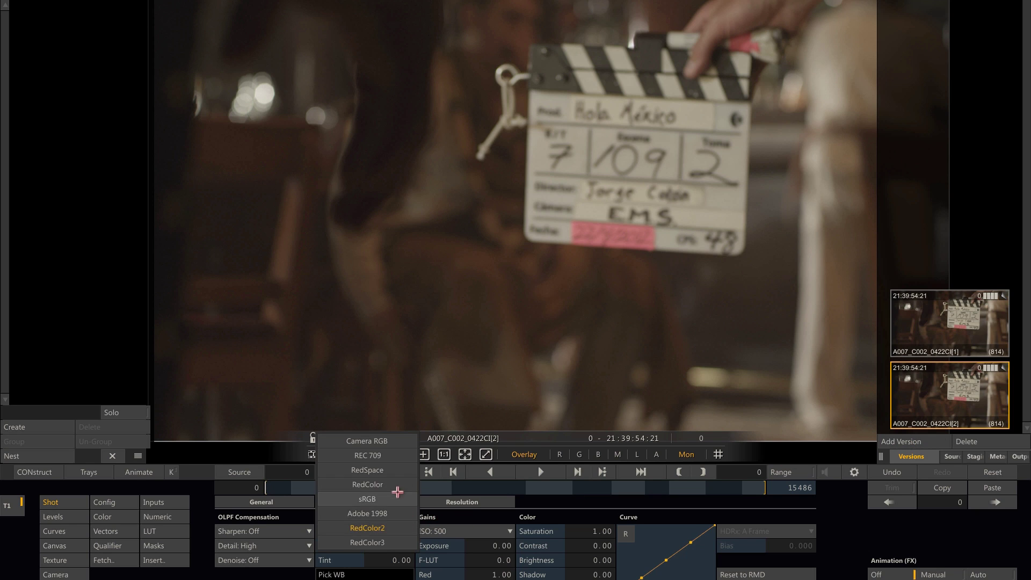
{"action": "left_click", "coordinate": [382, 542]}
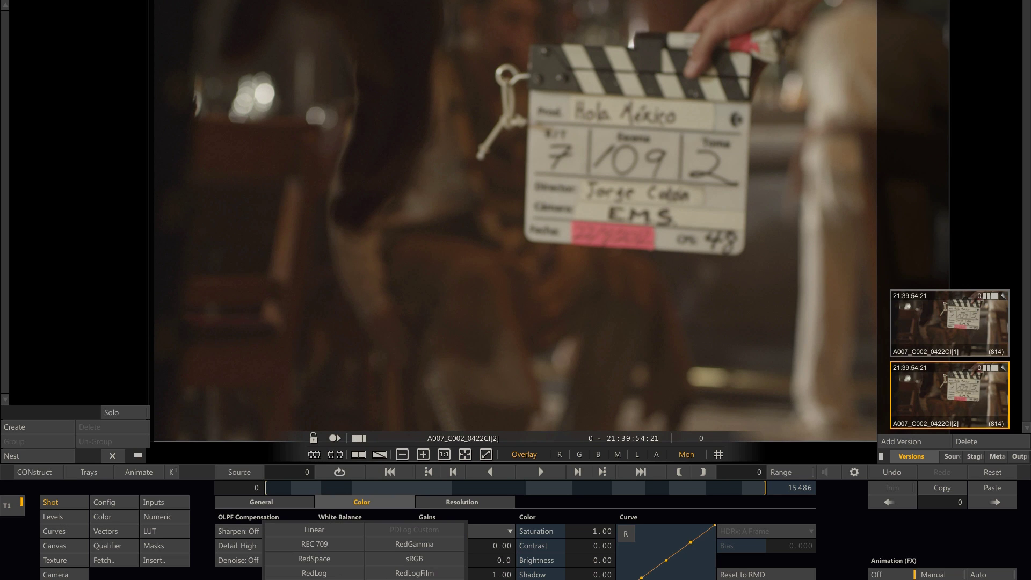
{"action": "left_click", "coordinate": [459, 574]}
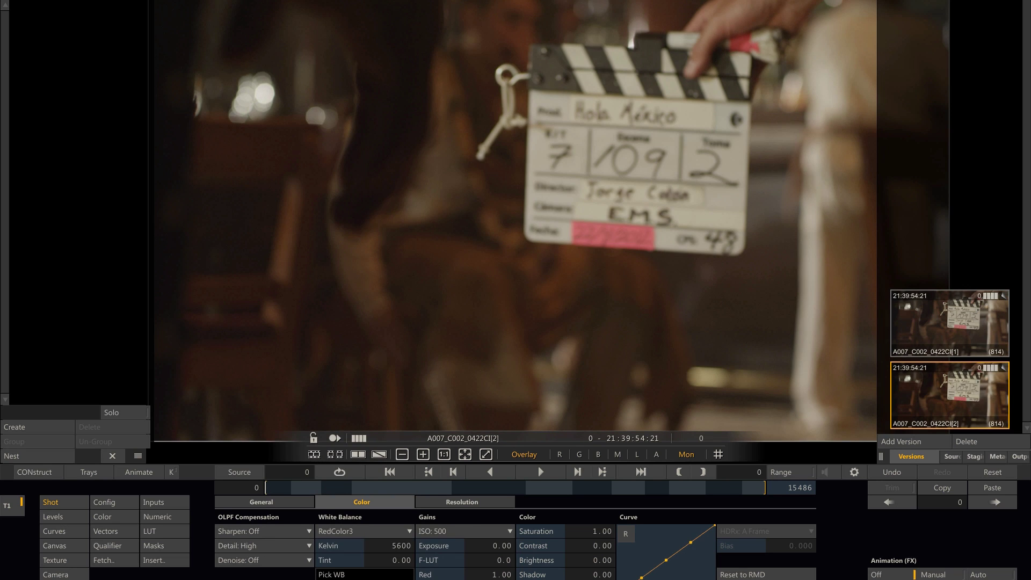
Step: Add a third version of the A007_C002_0422CI shot and set its ISO to 125 and exposure to 1.00
{"action": "left_click", "coordinate": [895, 441]}
{"action": "left_click", "coordinate": [481, 530]}
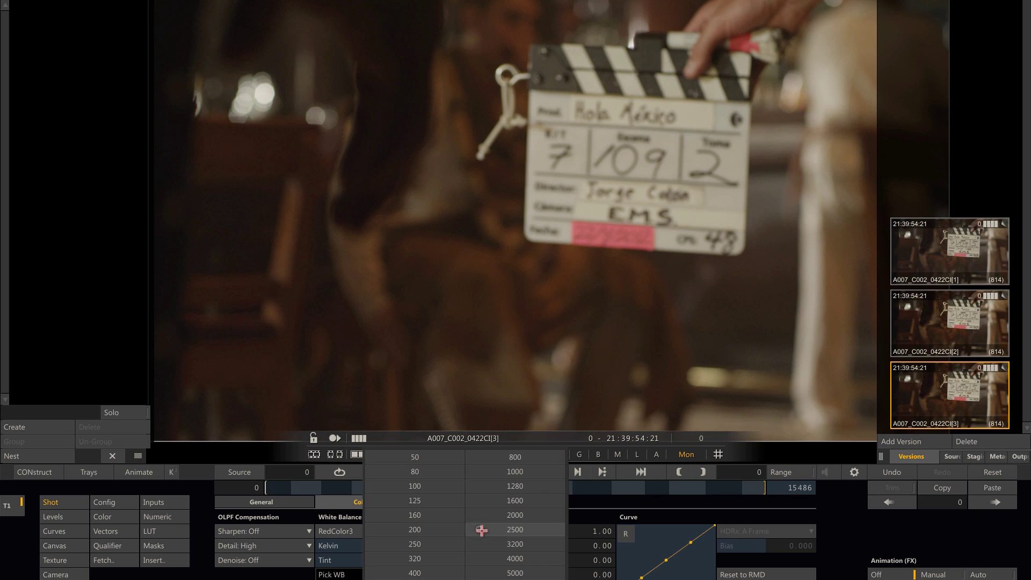
{"action": "left_click", "coordinate": [444, 502]}
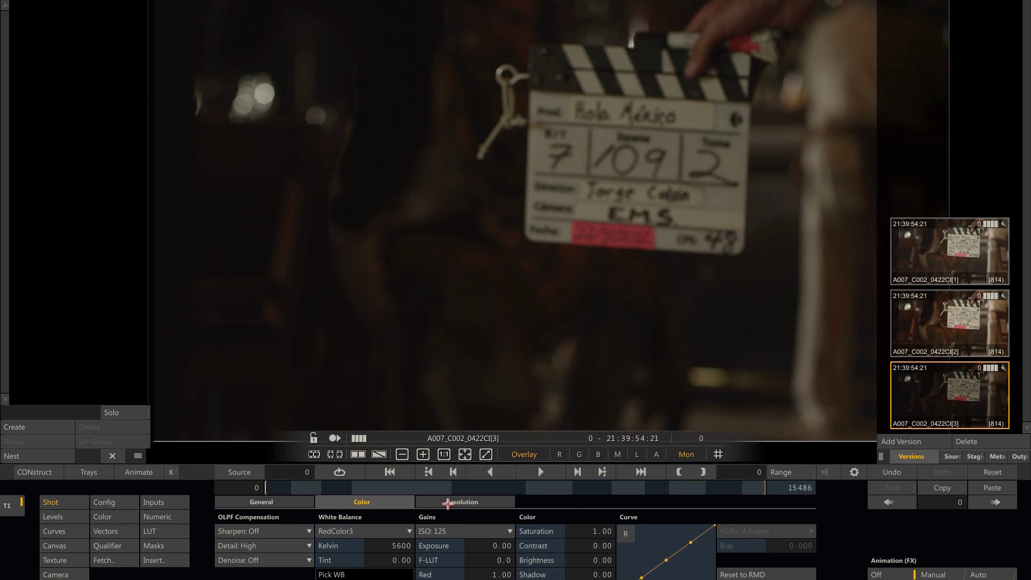
{"action": "left_click", "coordinate": [499, 546]}
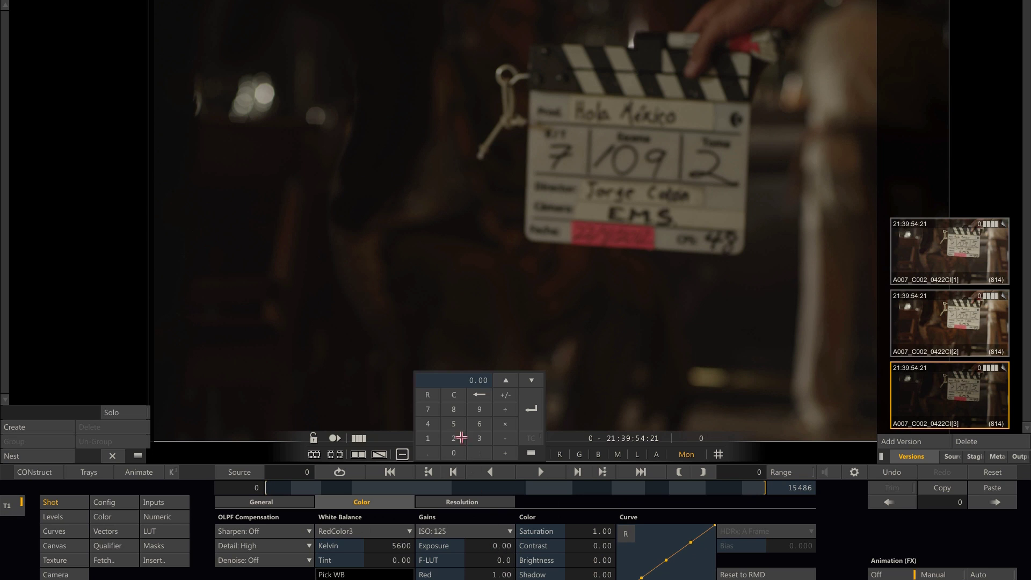
{"action": "left_click", "coordinate": [428, 438]}
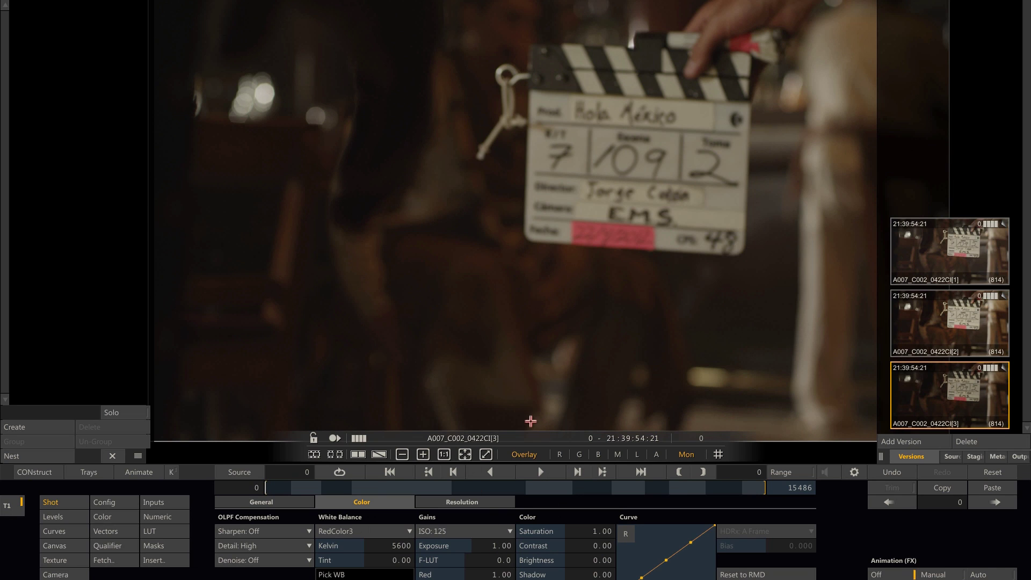
Step: Add a fourth version with saturation 1.11 and brightness 0.18, and create a fifth version from it
{"action": "left_click", "coordinate": [897, 441]}
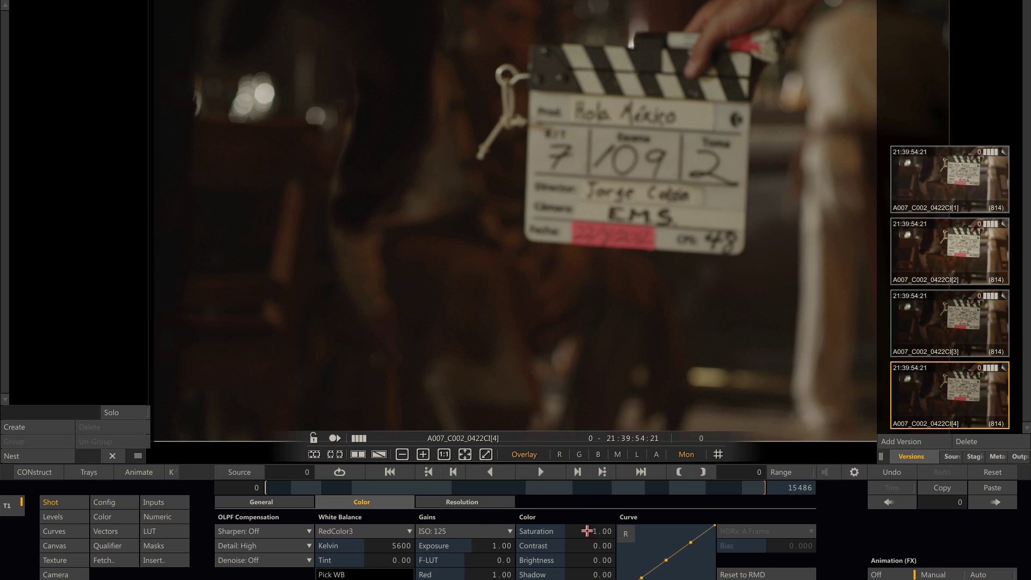
{"action": "left_click_drag", "start_coordinate": [600, 531], "coordinate": [587, 558]}
{"action": "left_click", "coordinate": [914, 440]}
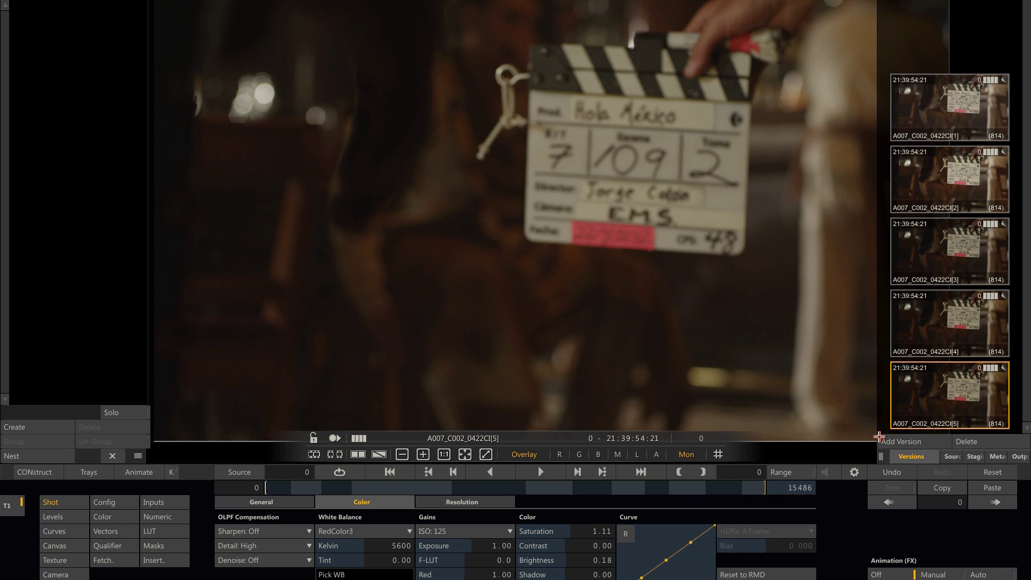
Step: Compare the versions of the A007_C002_0422CI shot in the player, ending on the fourth one
{"action": "left_click", "coordinate": [943, 336]}
{"action": "left_click", "coordinate": [948, 277]}
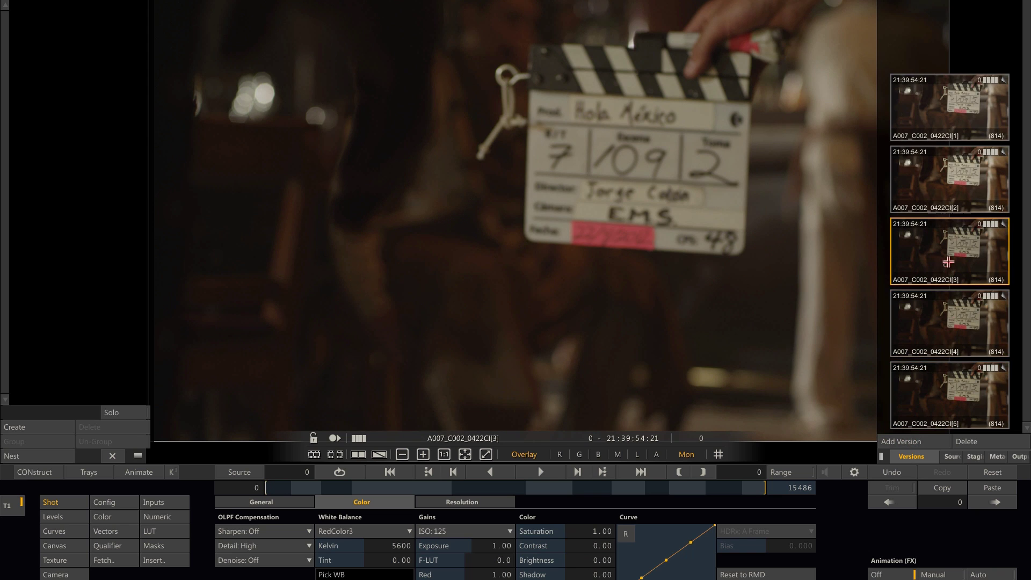
{"action": "left_click", "coordinate": [935, 192]}
{"action": "left_click", "coordinate": [934, 119]}
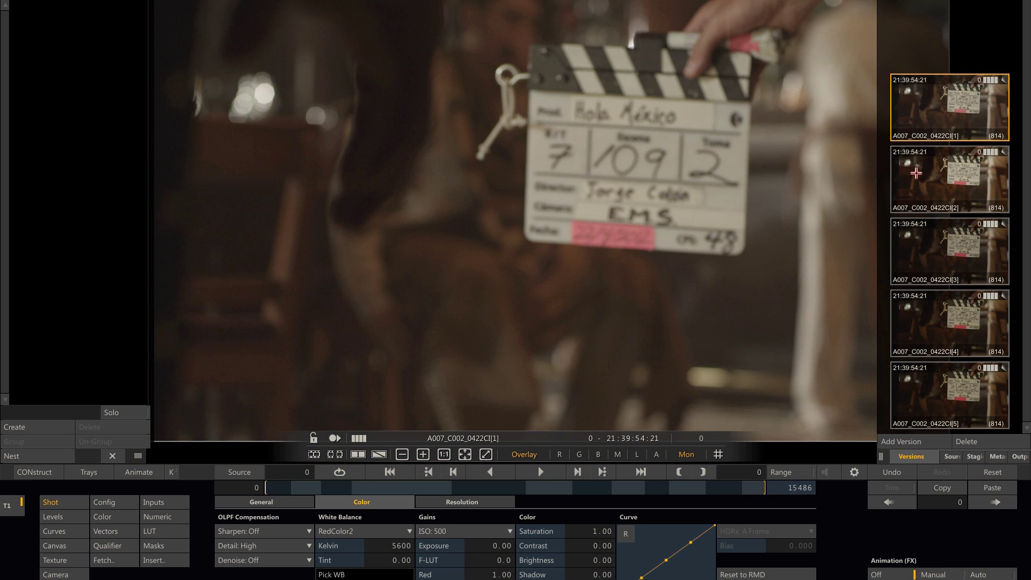
{"action": "left_click", "coordinate": [917, 173]}
{"action": "left_click", "coordinate": [923, 246]}
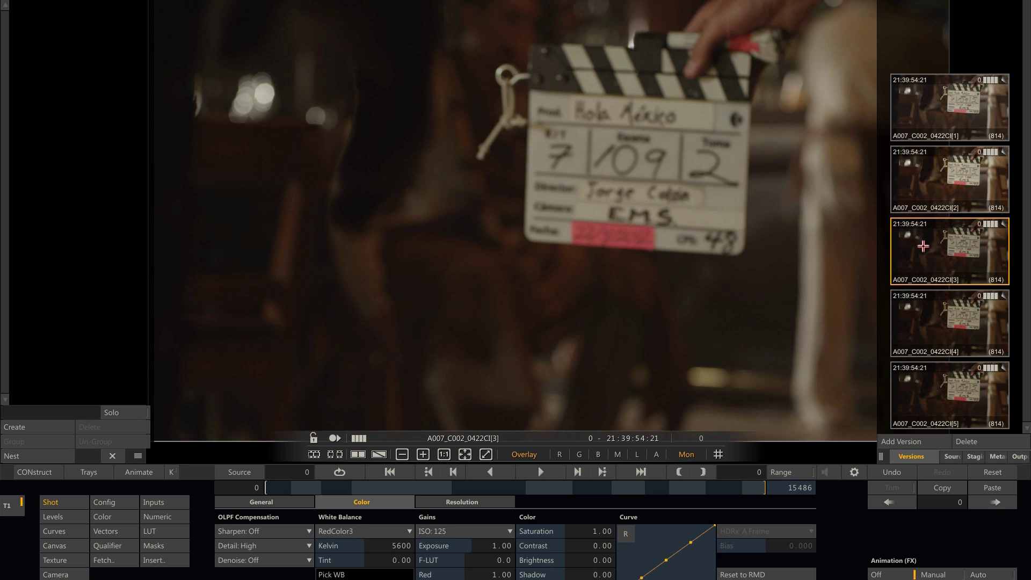
{"action": "left_click", "coordinate": [932, 184]}
{"action": "left_click", "coordinate": [925, 309]}
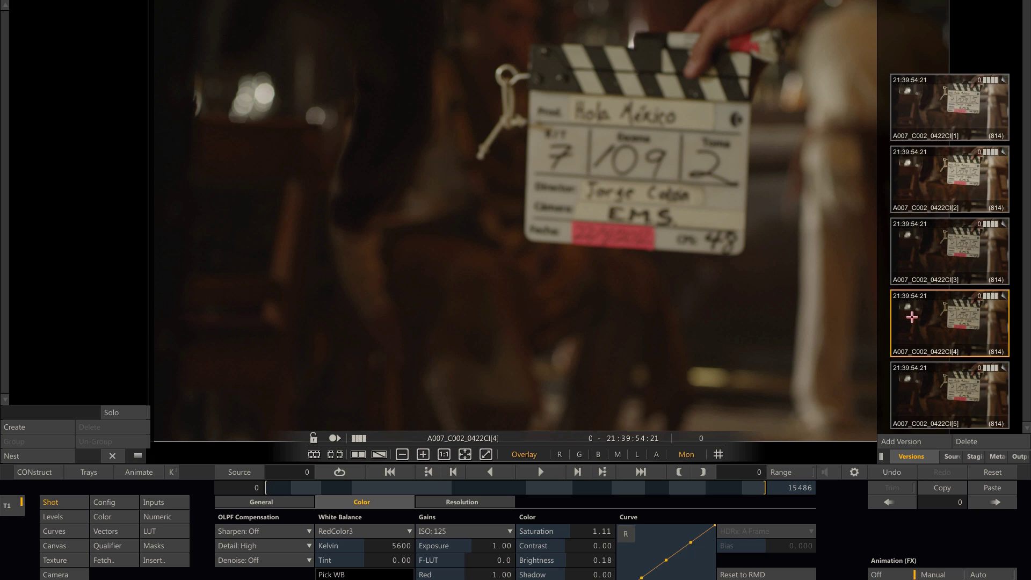
Step: Annotate the fourth version of A007_C002_0422CI with the note OK and color the note green
{"action": "left_click", "coordinate": [912, 316]}
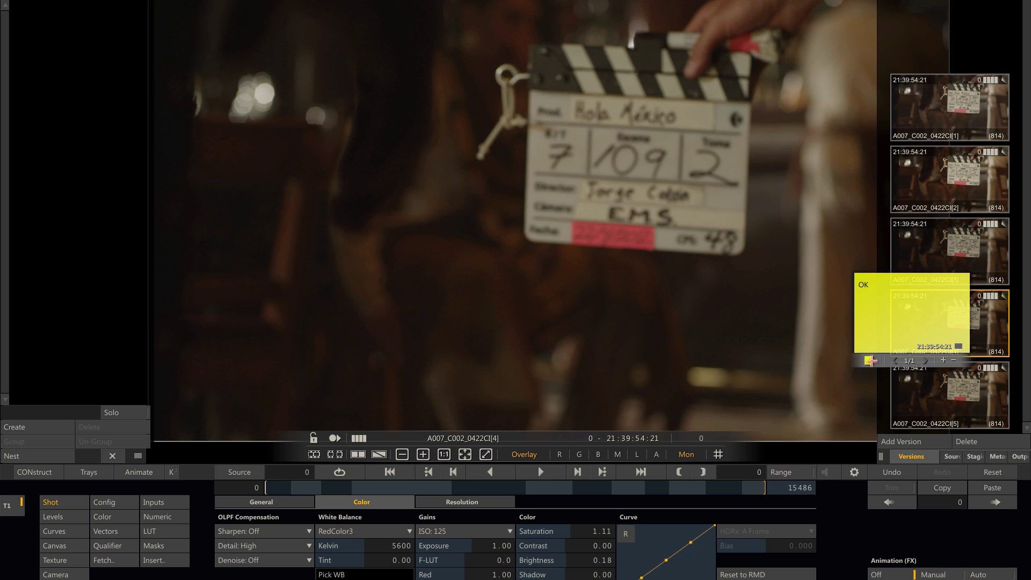
{"action": "left_click", "coordinate": [871, 360]}
{"action": "left_click", "coordinate": [868, 386]}
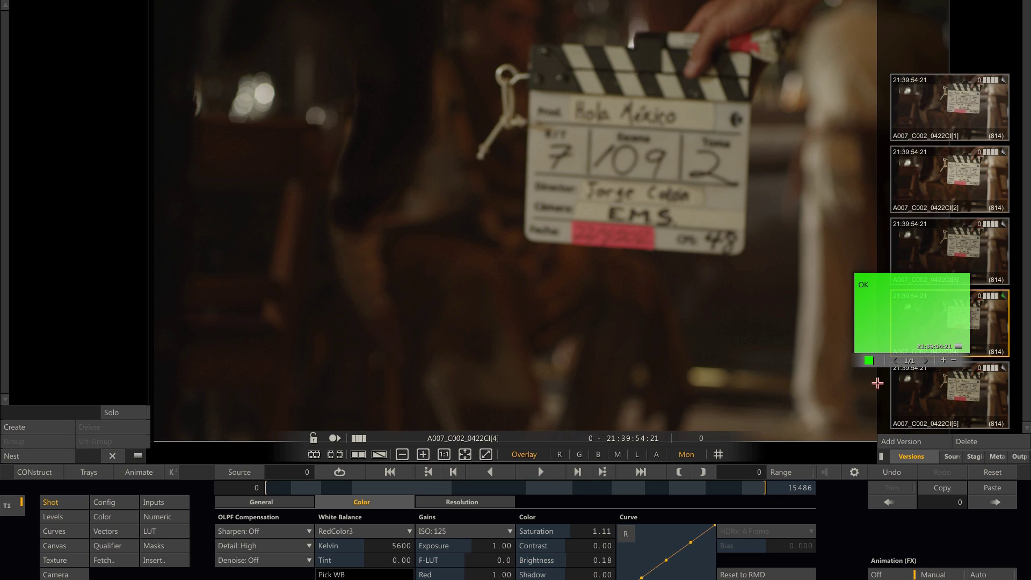
{"action": "left_click", "coordinate": [869, 384]}
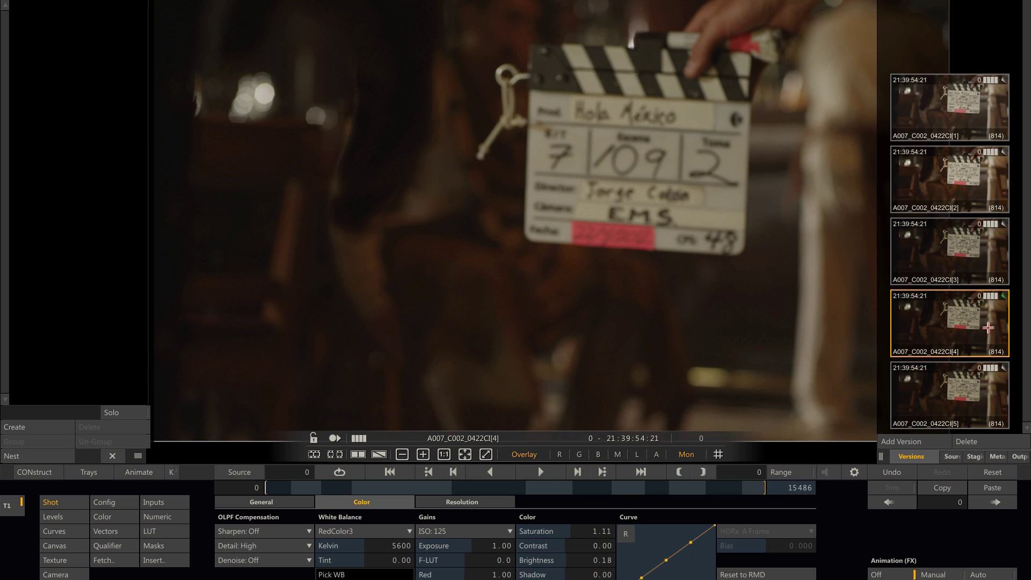
Step: Show the Project tray's Timeline shots in wrapped rows, select the other shots and copy the current shot's settings to them with Copy To Tray
{"action": "left_click", "coordinate": [99, 472]}
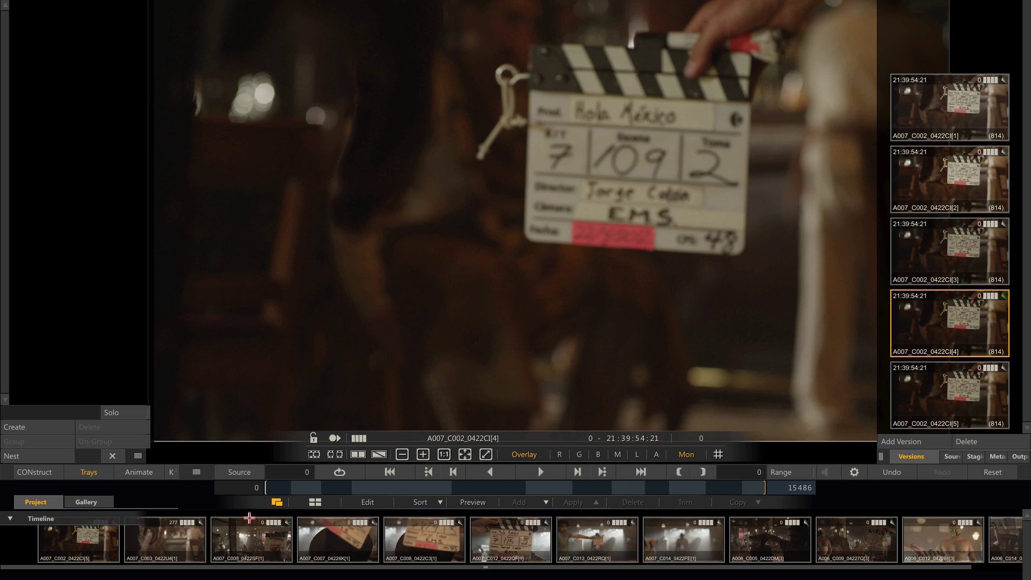
{"action": "left_click", "coordinate": [317, 502]}
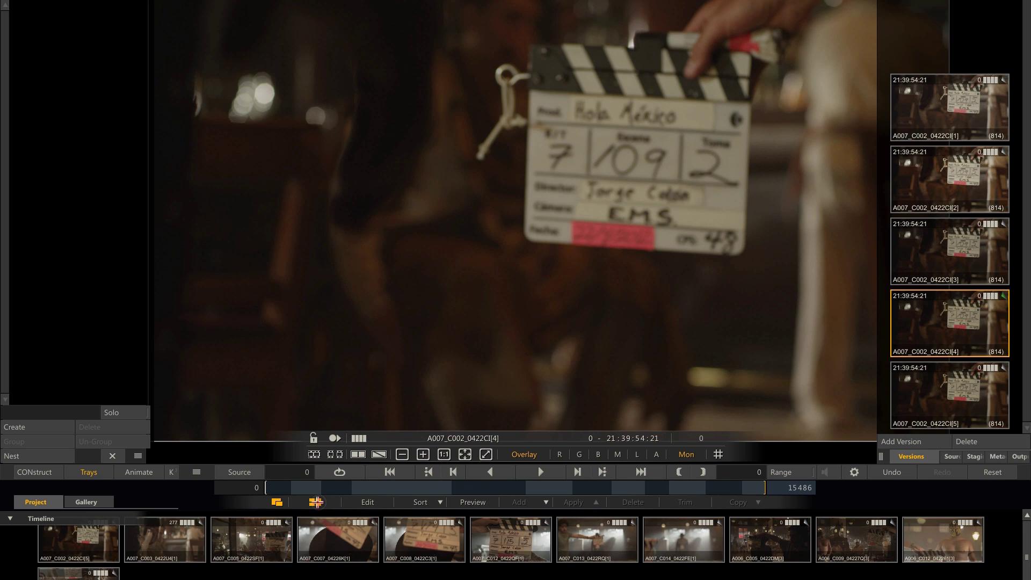
{"action": "left_click", "coordinate": [35, 532]}
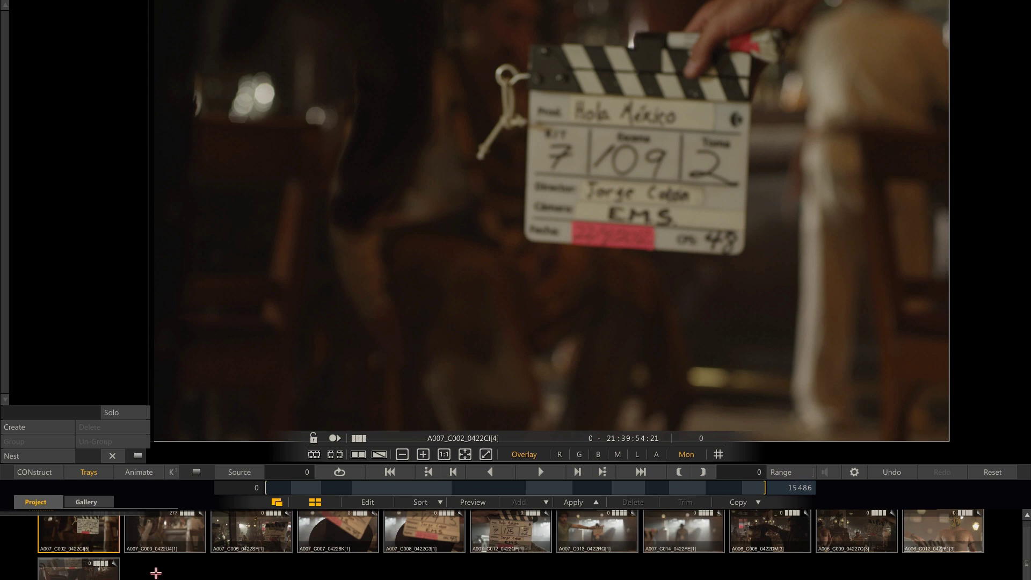
{"action": "left_click_drag", "start_coordinate": [24, 579], "coordinate": [1010, 536]}
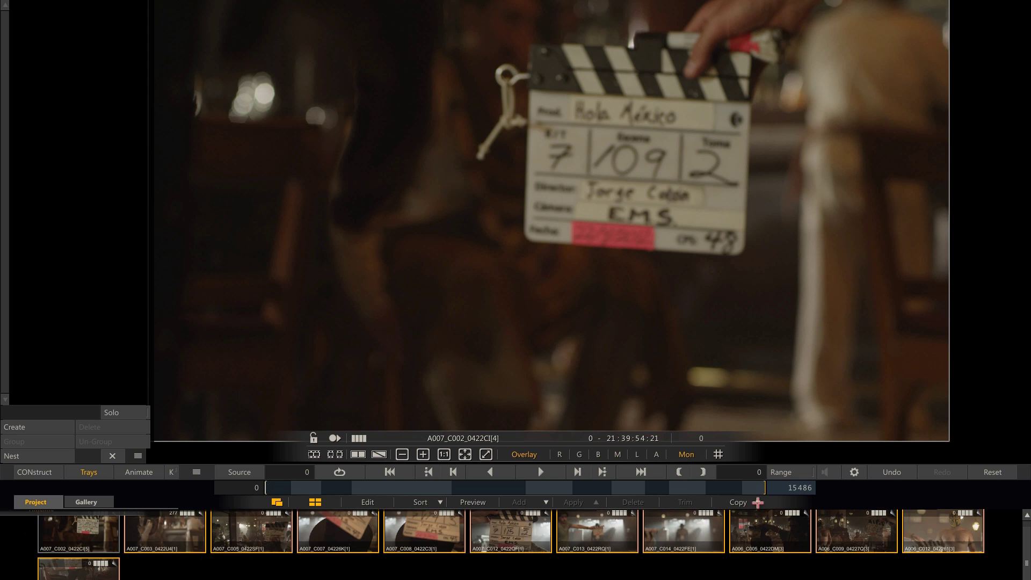
{"action": "left_click", "coordinate": [757, 502]}
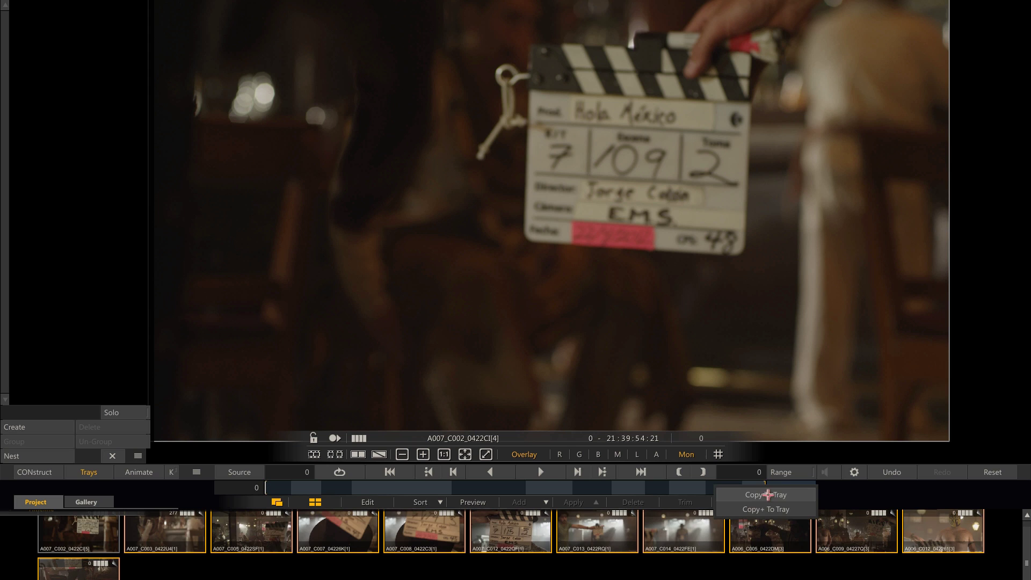
{"action": "left_click", "coordinate": [767, 494]}
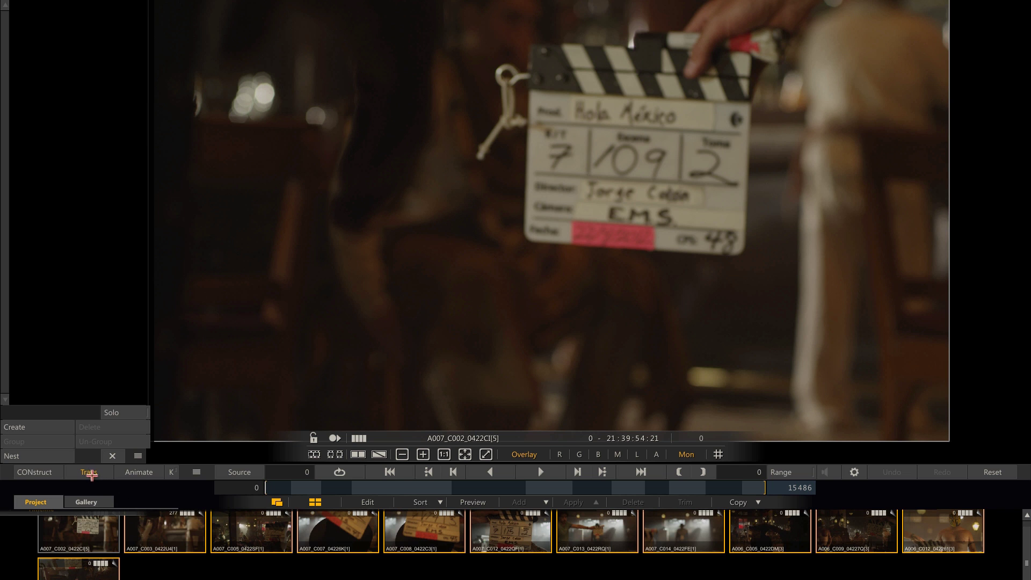
Step: Hide the trays and scrub through the timeline to A007_C008_0422C3 to check the color settings on the other shots
{"action": "left_click", "coordinate": [89, 472]}
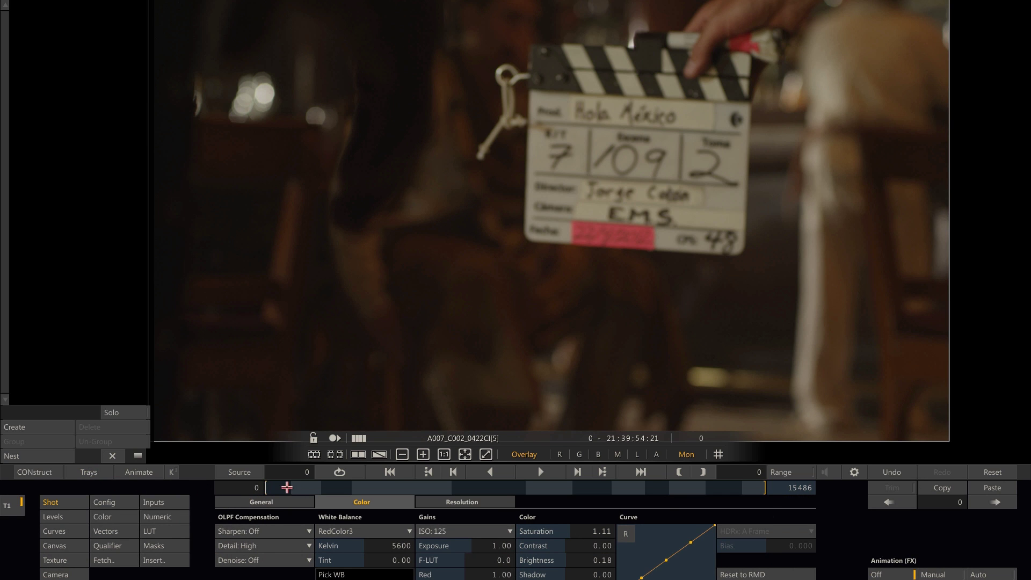
{"action": "left_click", "coordinate": [346, 487]}
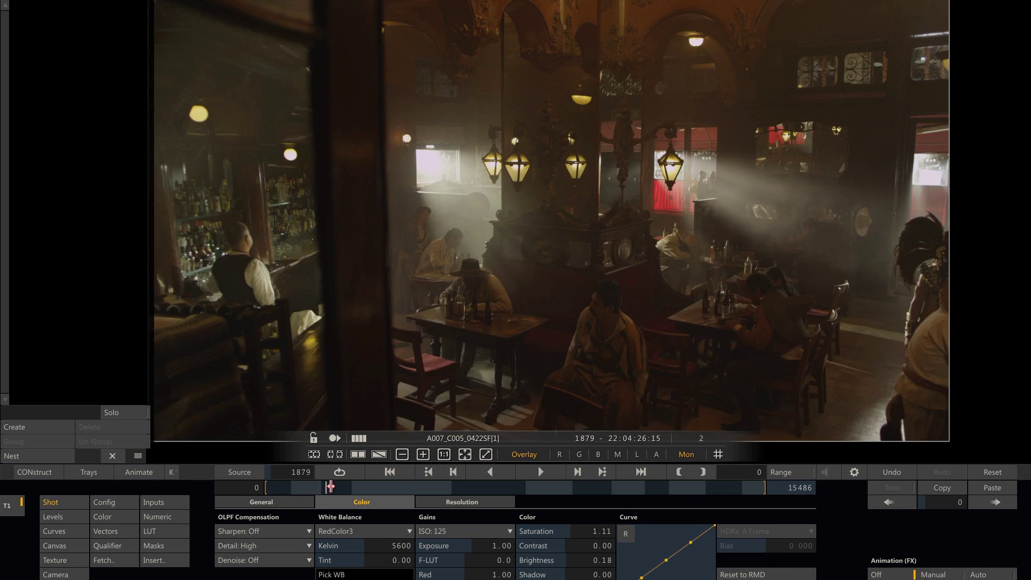
{"action": "left_click_drag", "start_coordinate": [366, 486], "coordinate": [466, 487]}
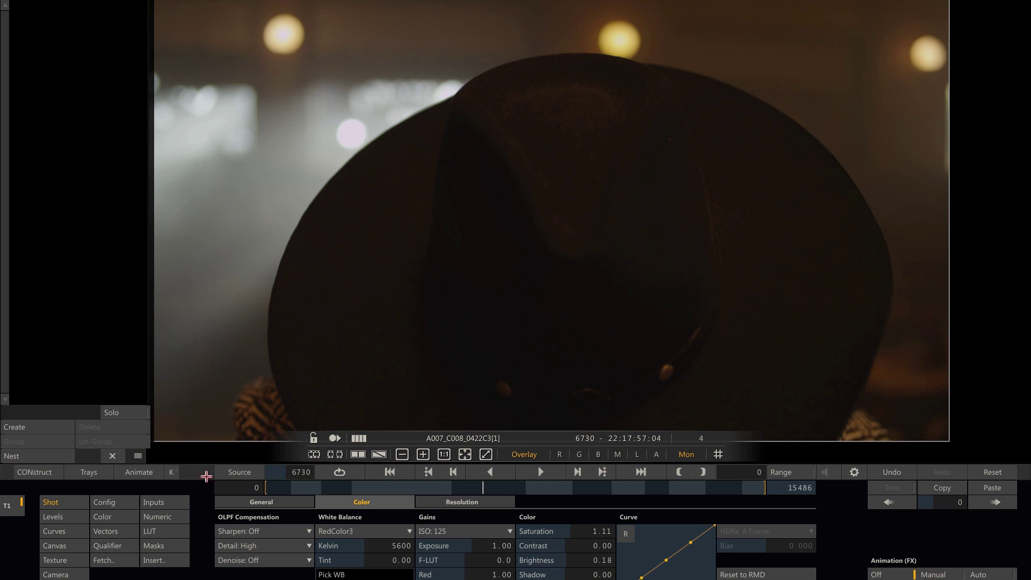
Step: Show the Project tray again, enlarge its area and add a new group named BACKLIGHT
{"action": "left_click", "coordinate": [105, 470]}
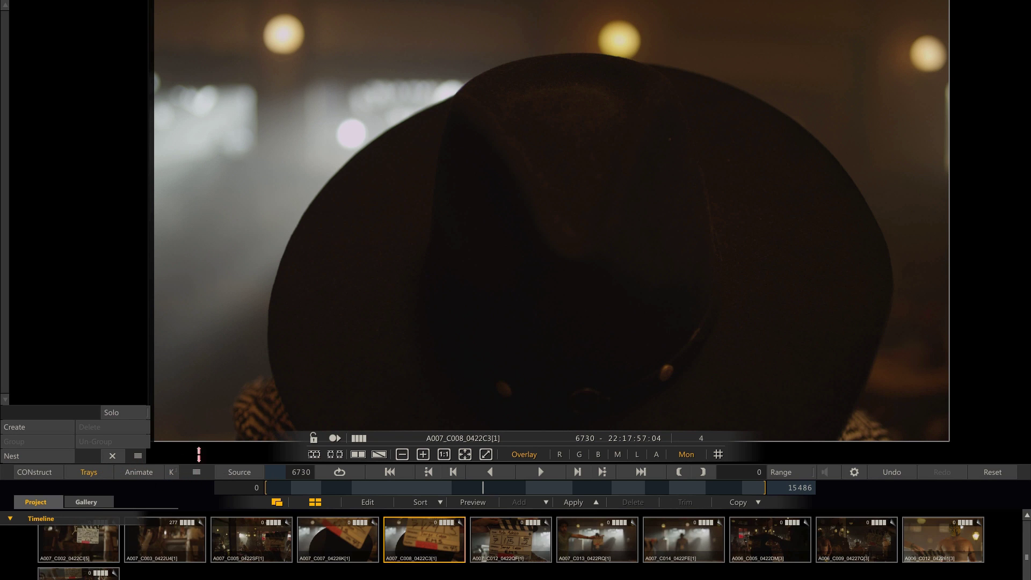
{"action": "left_click_drag", "start_coordinate": [199, 454], "coordinate": [220, 376]}
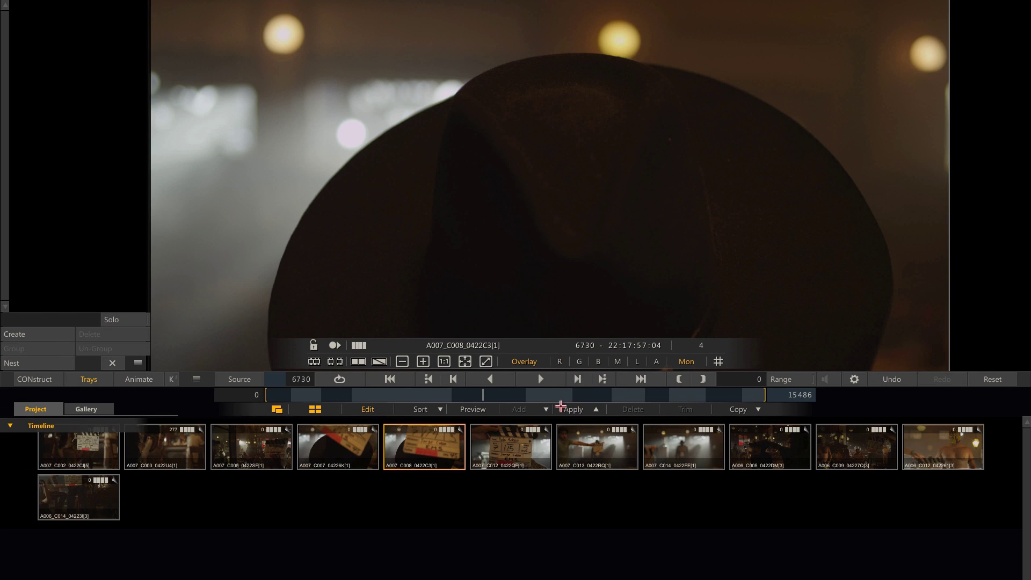
{"action": "left_click", "coordinate": [545, 409]}
{"action": "left_click", "coordinate": [578, 435]}
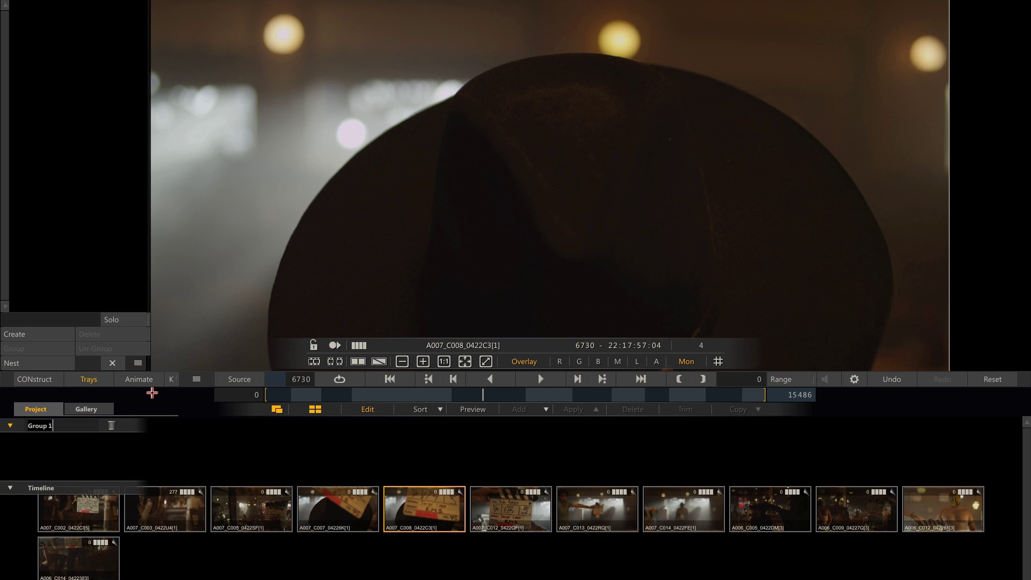
{"action": "key", "text": "BackSpace"}
{"action": "key", "text": "Return"}
Step: Add shot references of A007_C014_0422FE and A007_C013_0422RQ to the BACKLIGHT group
{"action": "left_click", "coordinate": [546, 409]}
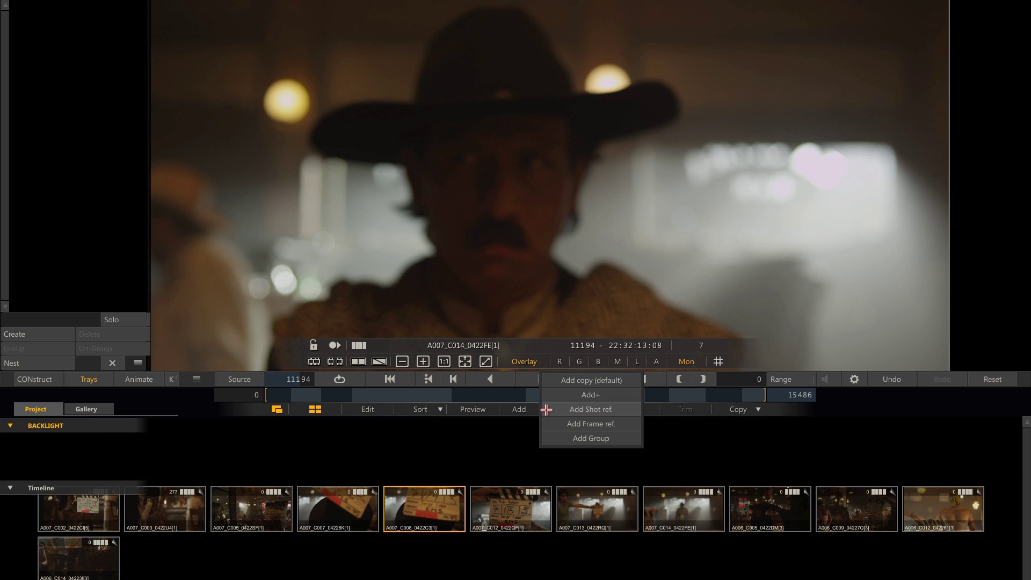
{"action": "left_click", "coordinate": [574, 410]}
{"action": "key", "text": "Up"}
{"action": "left_click", "coordinate": [545, 409]}
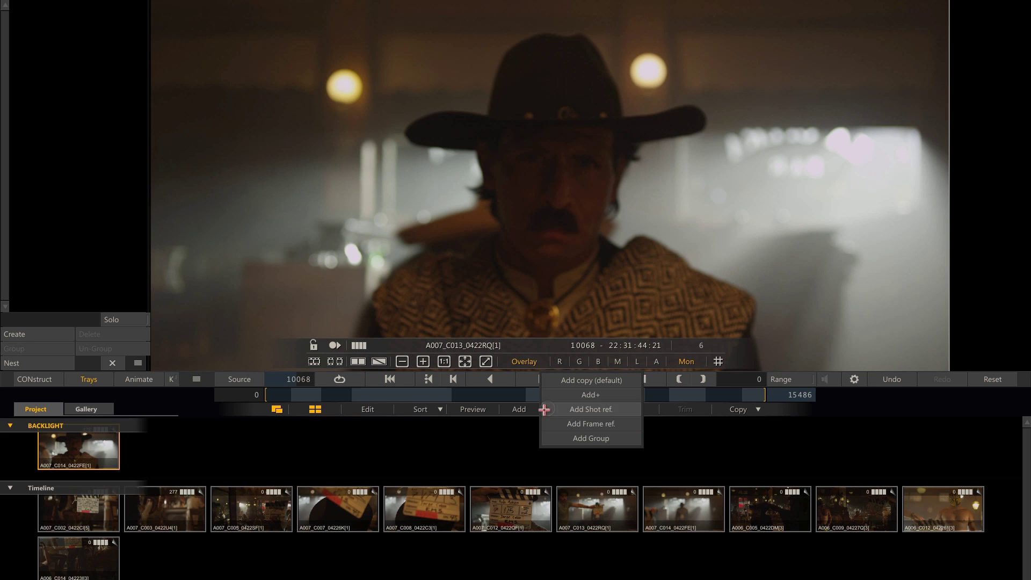
{"action": "left_click", "coordinate": [571, 409]}
Step: Add shot references of A007_C012_0422QF and A007_C008_0422C3 to the BACKLIGHT group
{"action": "key", "text": "Up"}
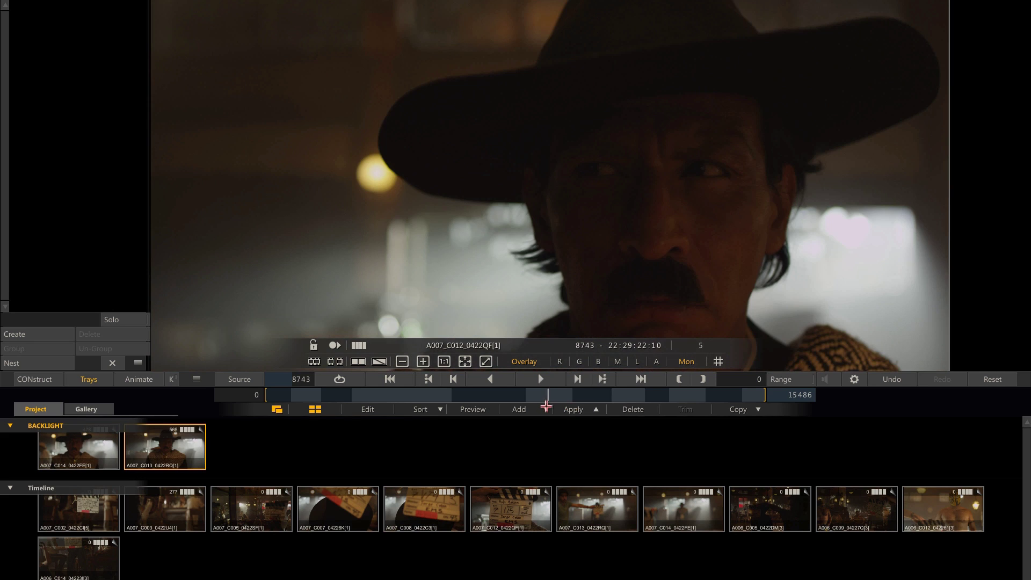
{"action": "left_click", "coordinate": [545, 409]}
{"action": "left_click", "coordinate": [569, 409]}
{"action": "key", "text": "Up"}
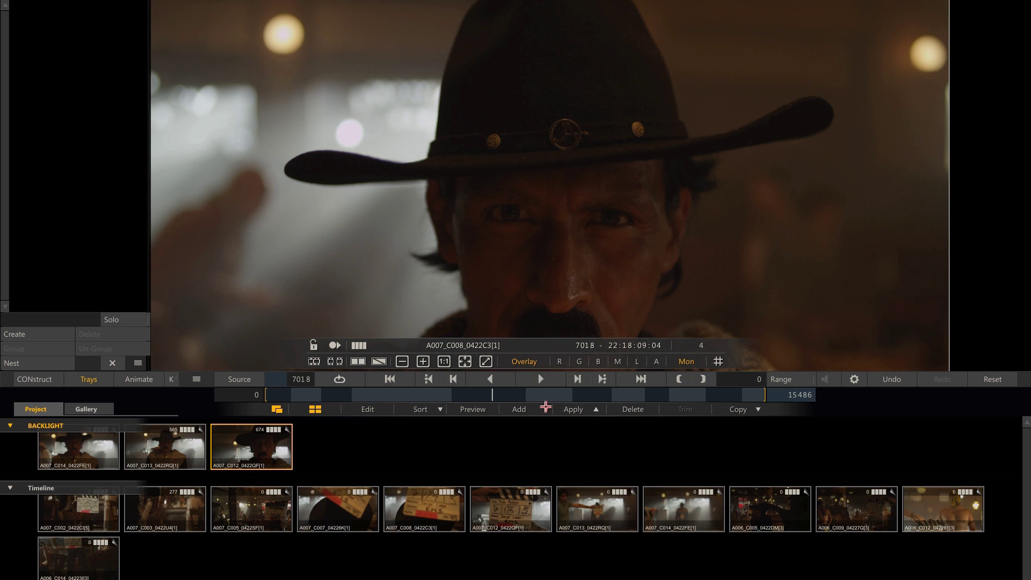
{"action": "left_click", "coordinate": [546, 409]}
{"action": "left_click", "coordinate": [562, 409]}
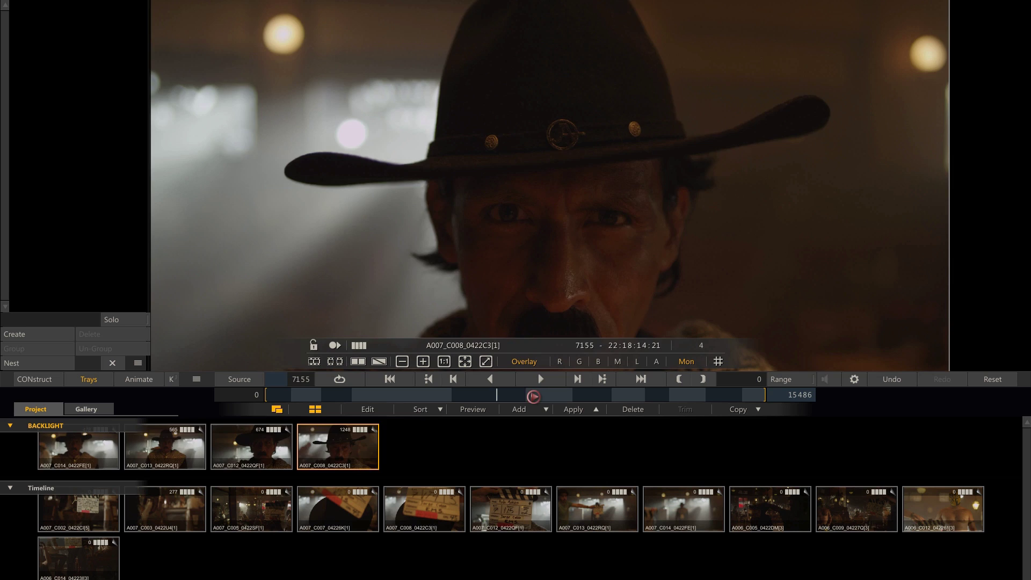
Step: Go to the A007_C012_0422QF shot, select the other BACKLIGHT references and copy the current shot's settings to them
{"action": "key", "text": "Down"}
{"action": "left_click_drag", "start_coordinate": [415, 434], "coordinate": [29, 501]}
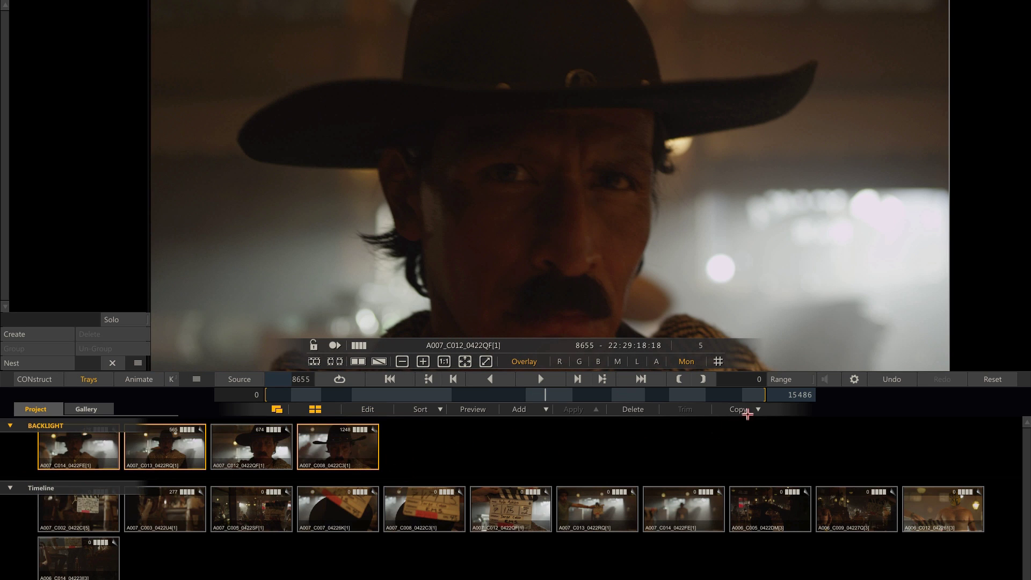
{"action": "left_click", "coordinate": [758, 409]}
{"action": "left_click", "coordinate": [762, 403]}
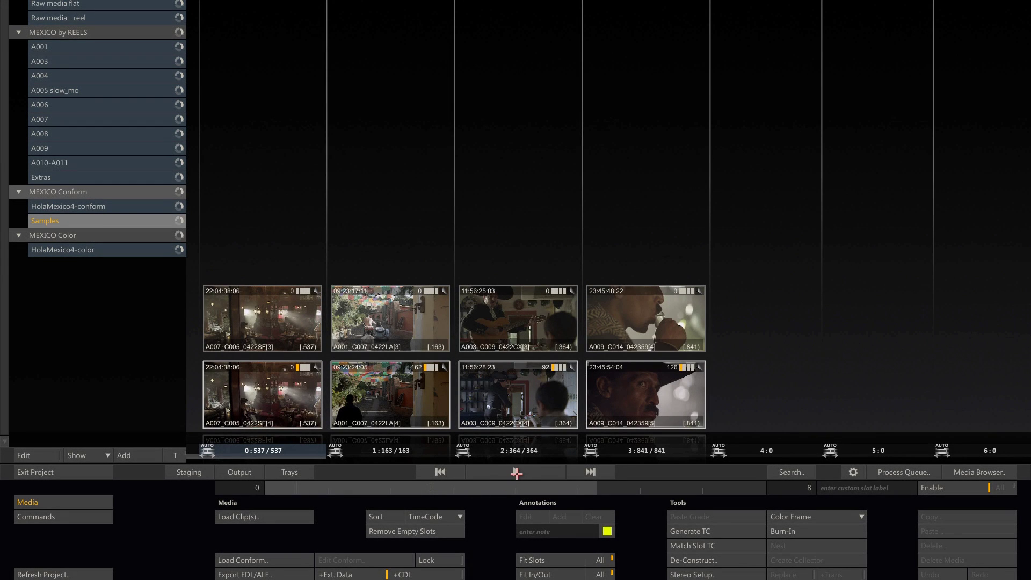
Step: Load the Samples construct into the player and compare the two versions of the A001_C007_0422LA shot
{"action": "left_click", "coordinate": [515, 472]}
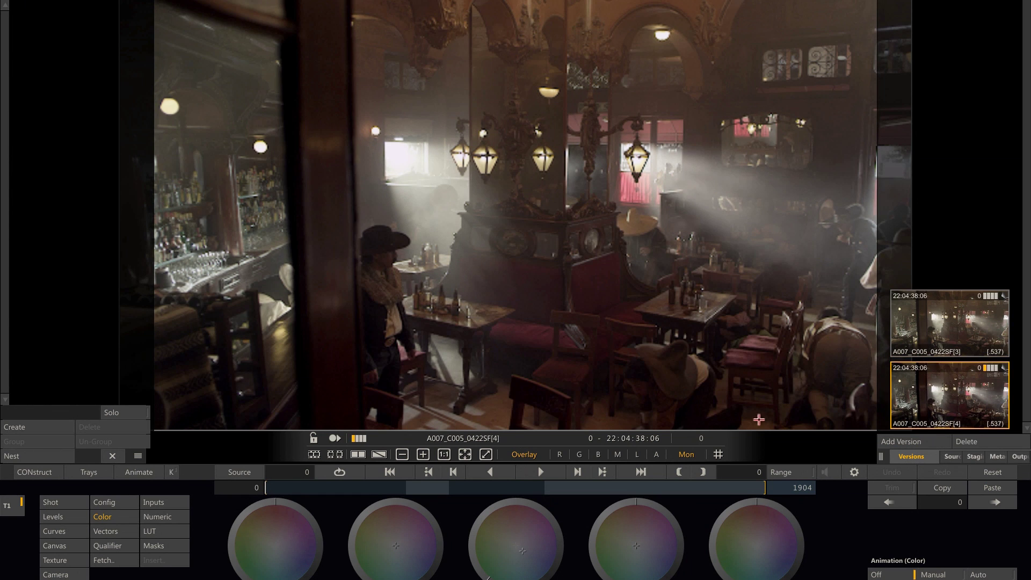
{"action": "left_click", "coordinate": [602, 472]}
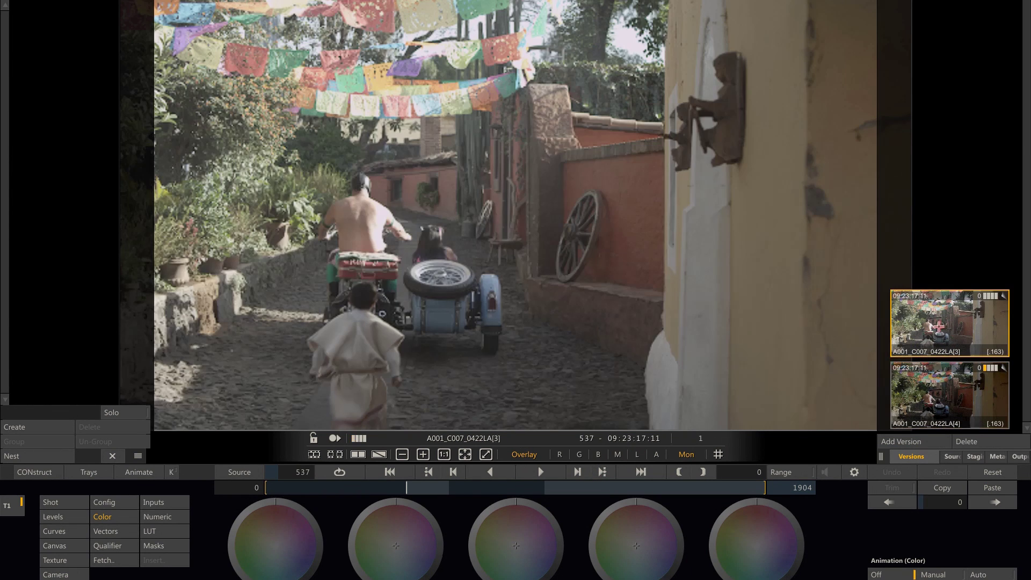
{"action": "left_click", "coordinate": [944, 391]}
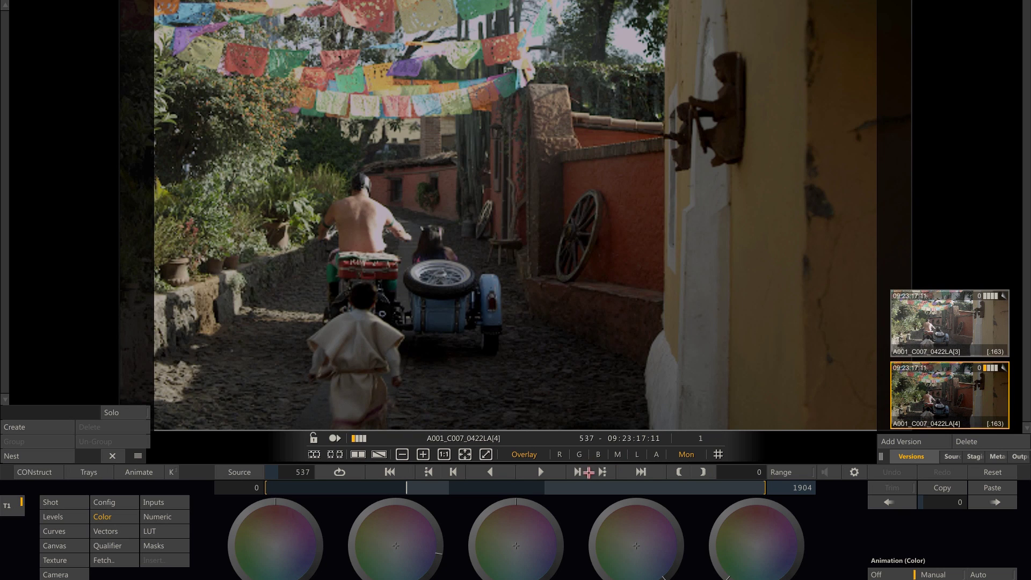
Step: Compare the two versions of the A003_C009_0422CX shot and of the A009_C014_042359 shot in turn
{"action": "left_click", "coordinate": [610, 473]}
{"action": "left_click", "coordinate": [923, 337]}
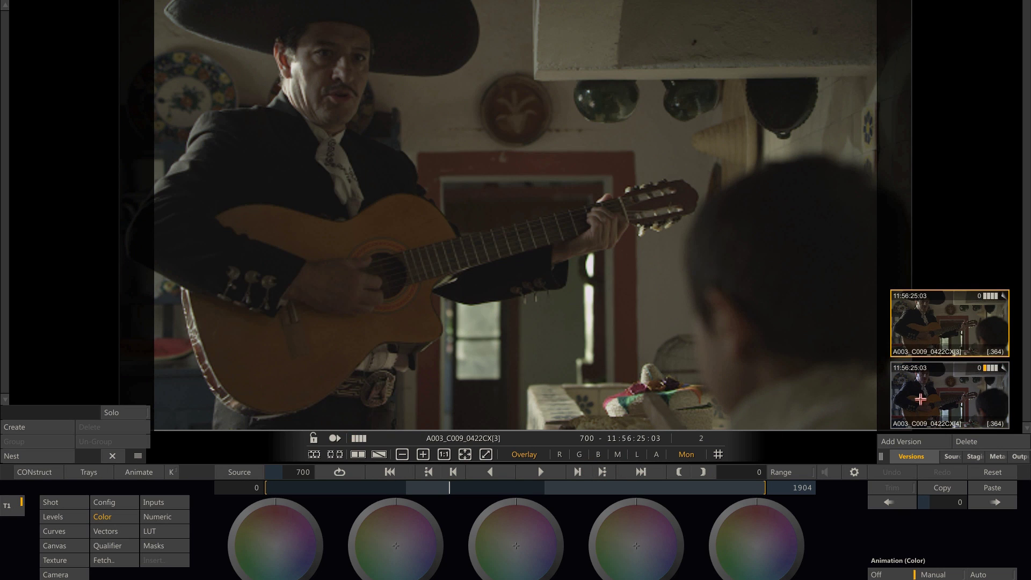
{"action": "left_click", "coordinate": [912, 398]}
{"action": "left_click", "coordinate": [601, 472]}
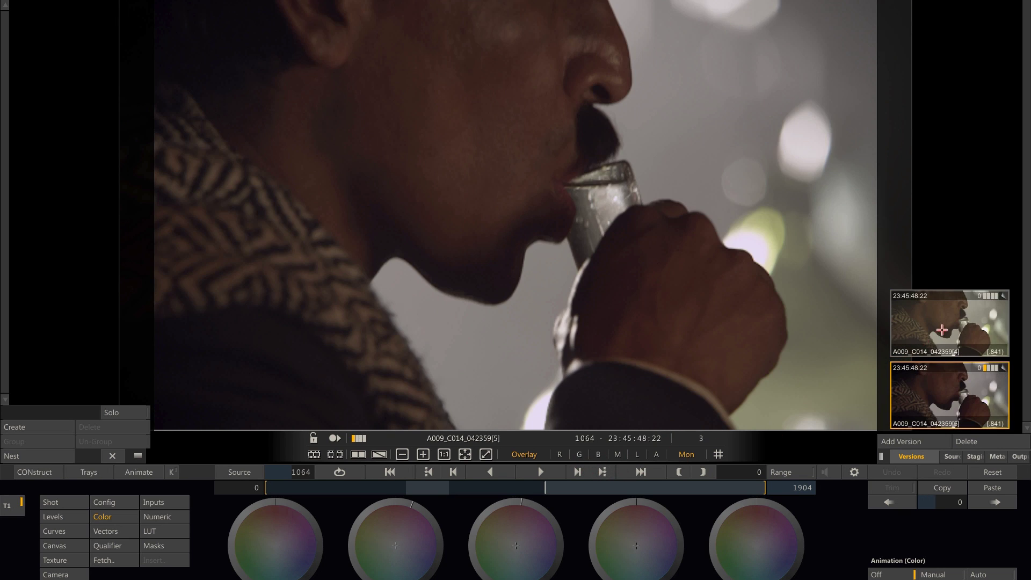
{"action": "left_click", "coordinate": [941, 329]}
{"action": "left_click", "coordinate": [934, 393]}
Step: Add copies of the graded A009_C014_042359[5] and A003_C009_0422CX[4] versions to the Tuto gallery
{"action": "left_click", "coordinate": [99, 472]}
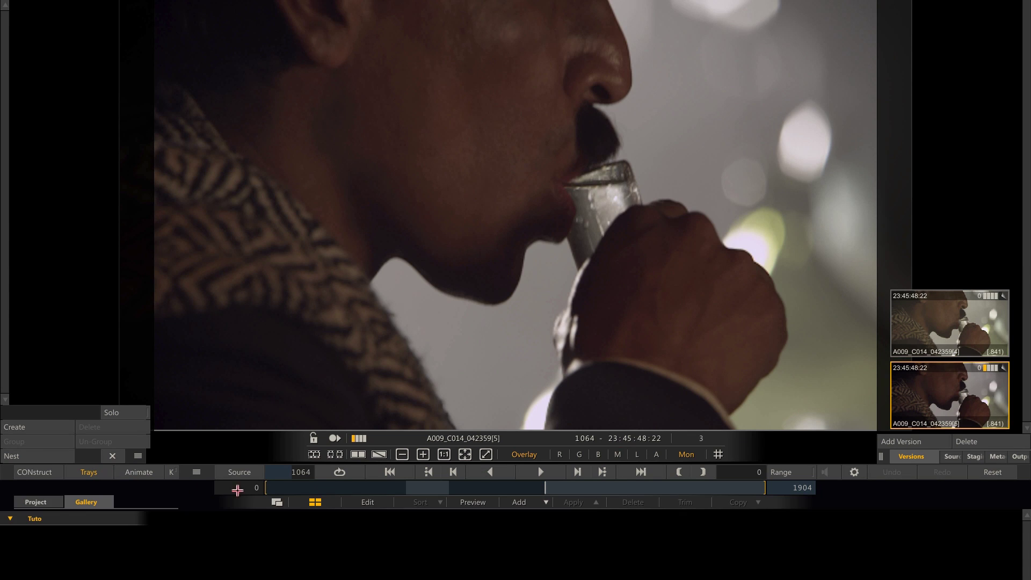
{"action": "left_click", "coordinate": [550, 501]}
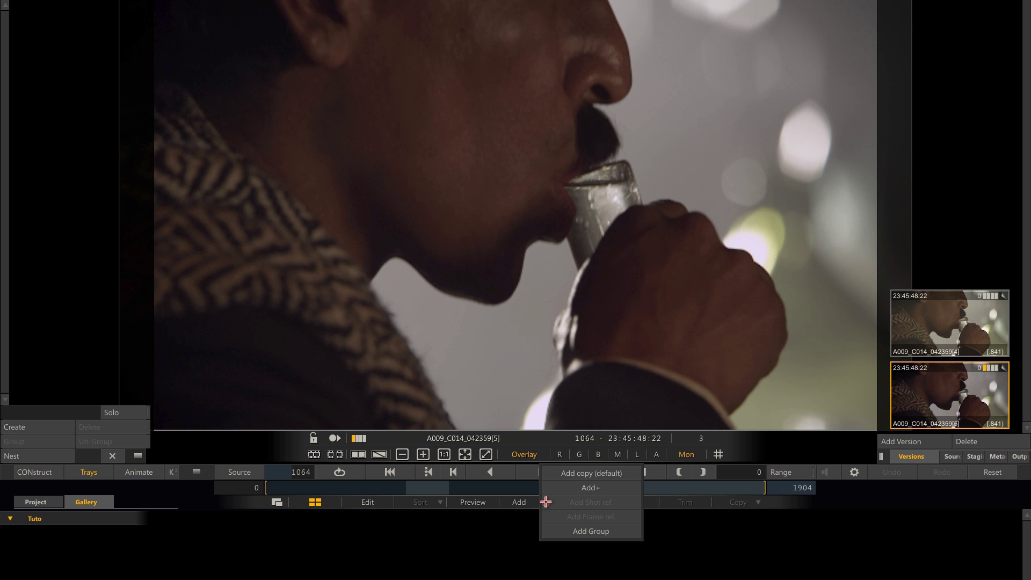
{"action": "left_click", "coordinate": [583, 477]}
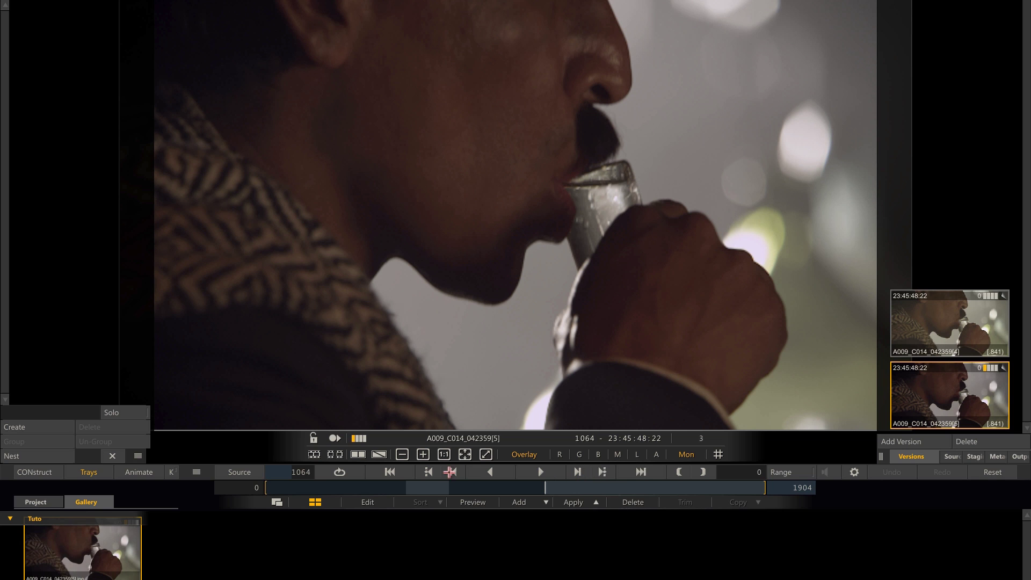
{"action": "left_click", "coordinate": [428, 471]}
{"action": "left_click", "coordinate": [520, 502]}
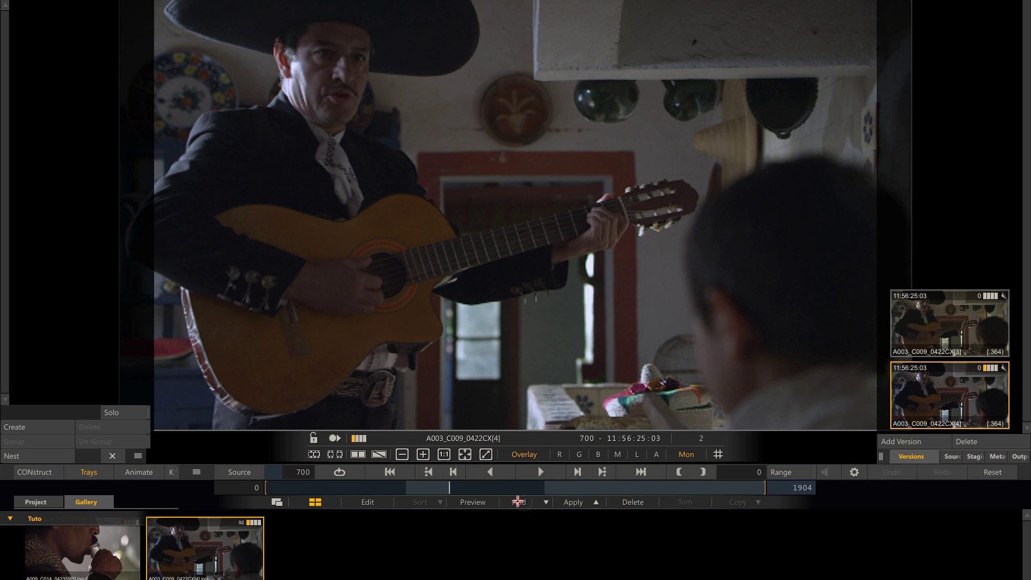
Step: Add copies of the graded A001_C007_0422LA[4] and A007_C005_0422SF[4] versions to the Tuto gallery
{"action": "left_click", "coordinate": [431, 472]}
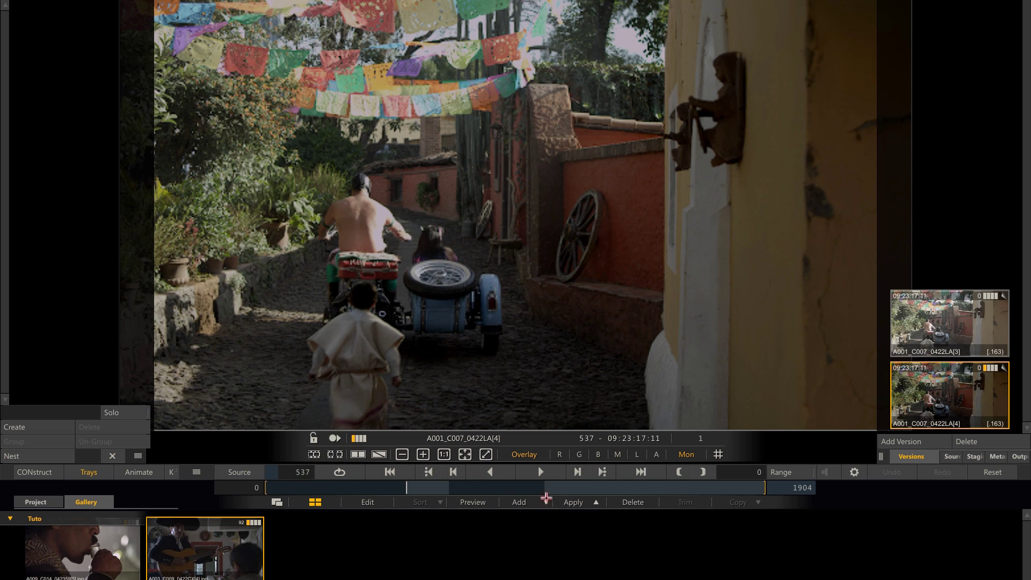
{"action": "left_click", "coordinate": [521, 502]}
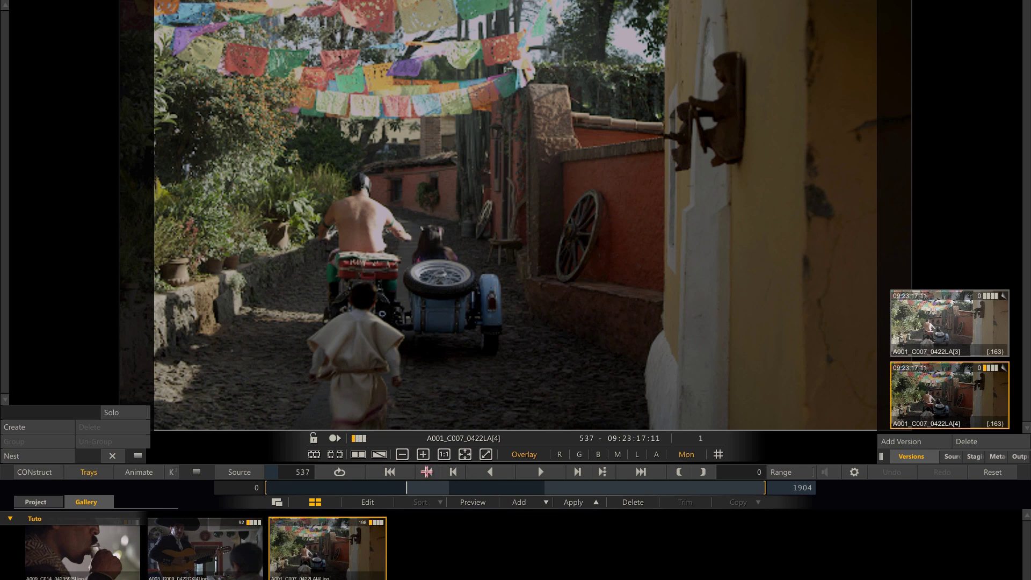
{"action": "left_click", "coordinate": [429, 472]}
{"action": "left_click", "coordinate": [526, 502]}
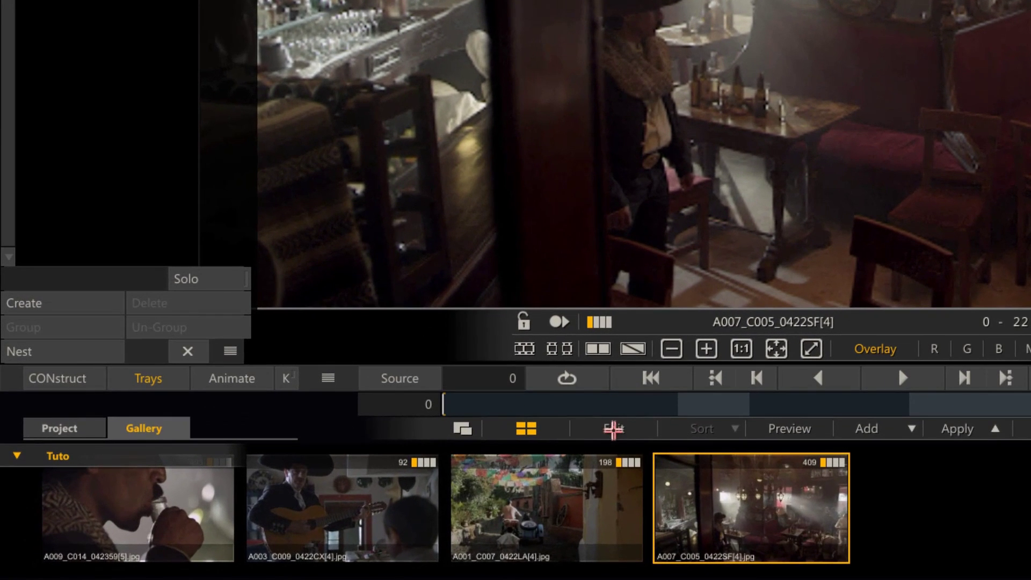
Step: Enable editing of the gallery items and rename the A001_C007_0422LA[4] still as STREET
{"action": "left_click", "coordinate": [517, 458]}
{"action": "left_click", "coordinate": [538, 537]}
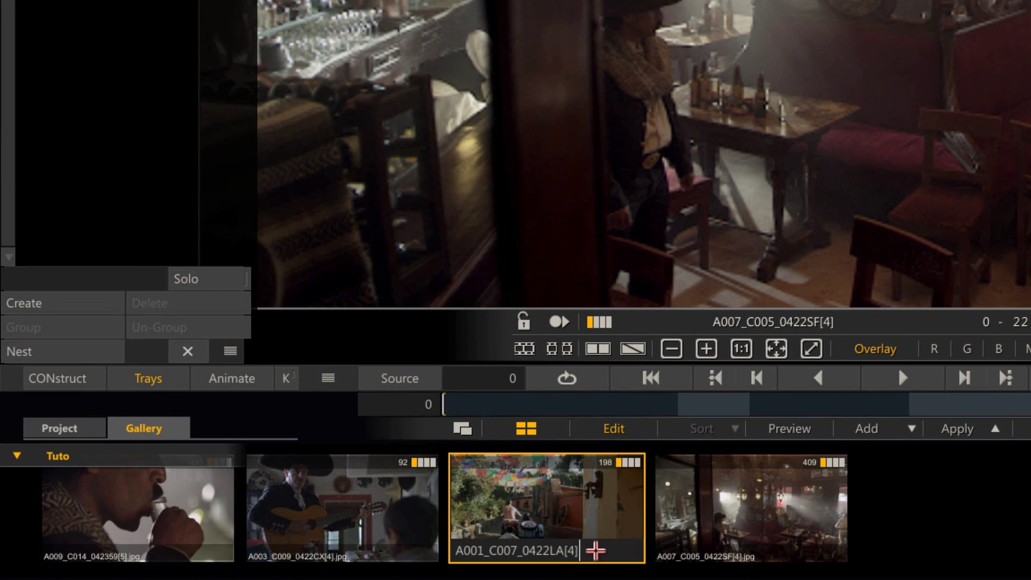
{"action": "left_click", "coordinate": [594, 549]}
{"action": "type", "text": "STREET"}
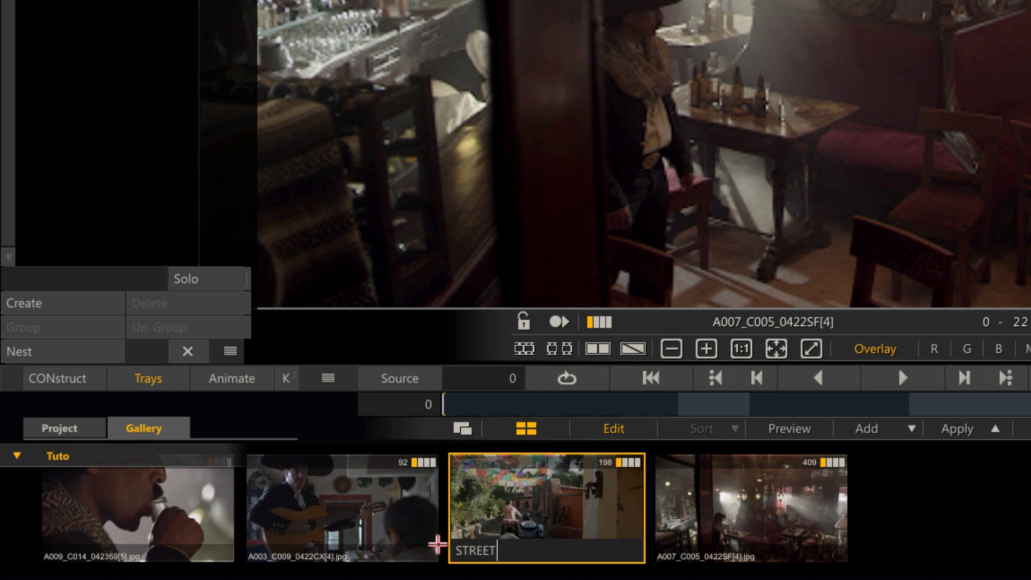
{"action": "key", "text": "Return"}
{"action": "left_click", "coordinate": [85, 336]}
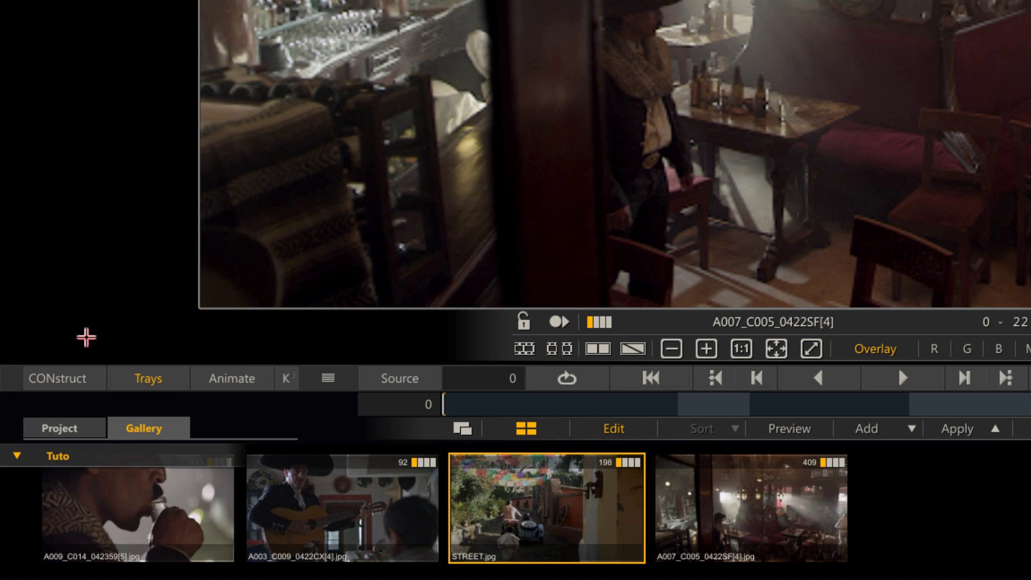
Step: Rename the A007_C005_0422SF[4] gallery still as SALOON
{"action": "double_click", "coordinate": [698, 549]}
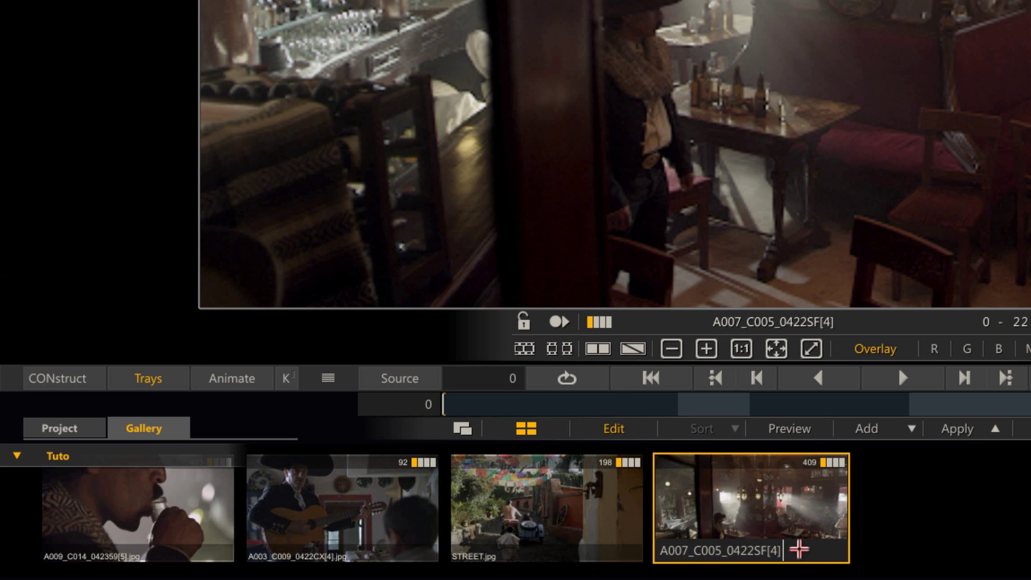
{"action": "left_click", "coordinate": [660, 547]}
{"action": "key", "text": "shift+End"}
{"action": "key", "text": "Delete"}
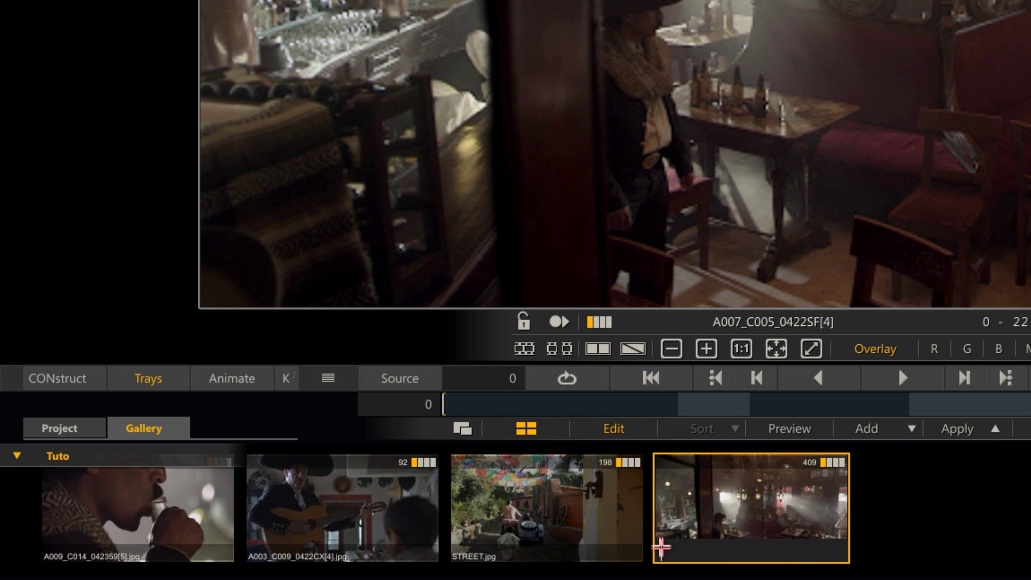
{"action": "type", "text": "SALOON"}
{"action": "key", "text": "Return"}
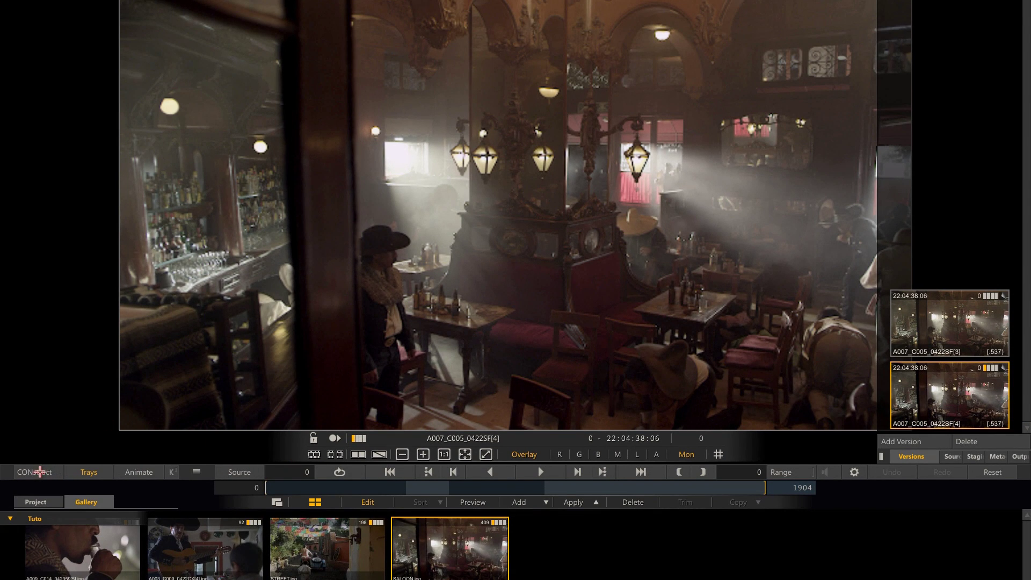
Step: Load slot 7 of the HolaMexico4-conform construct into the player and display the Tuto gallery
{"action": "left_click", "coordinate": [40, 472]}
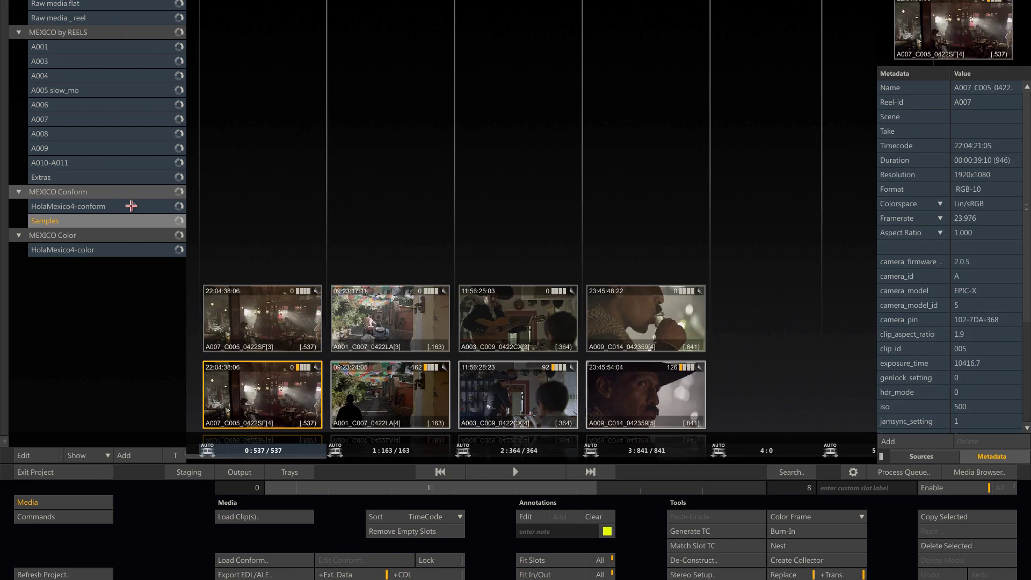
{"action": "left_click", "coordinate": [131, 206]}
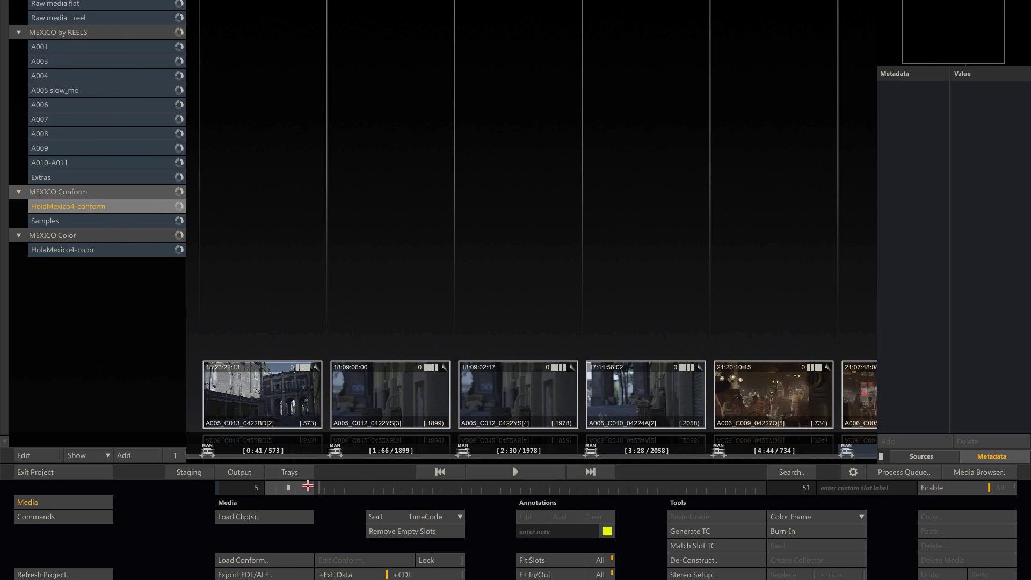
{"action": "left_click_drag", "start_coordinate": [308, 485], "coordinate": [368, 488]}
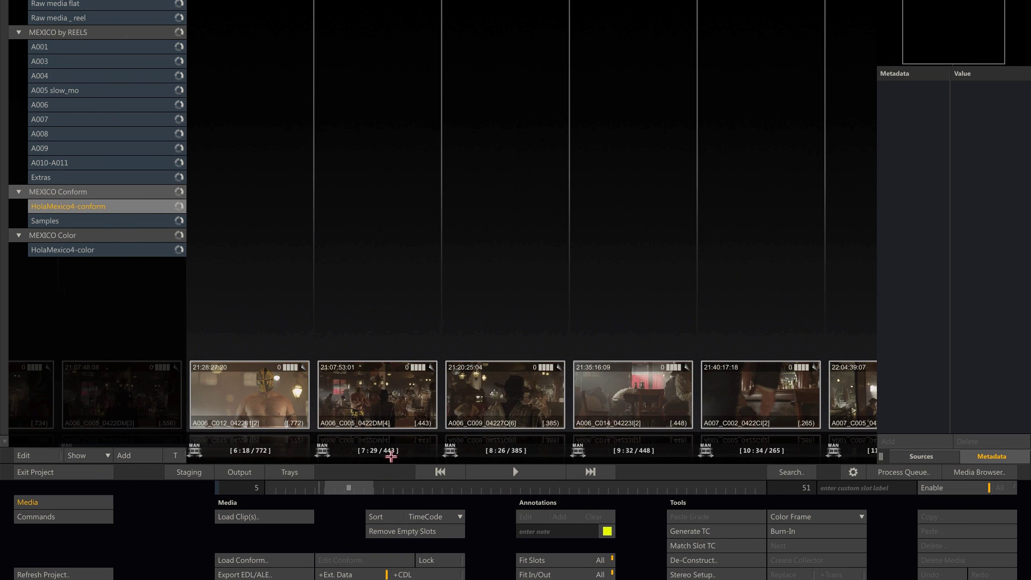
{"action": "left_click", "coordinate": [387, 453]}
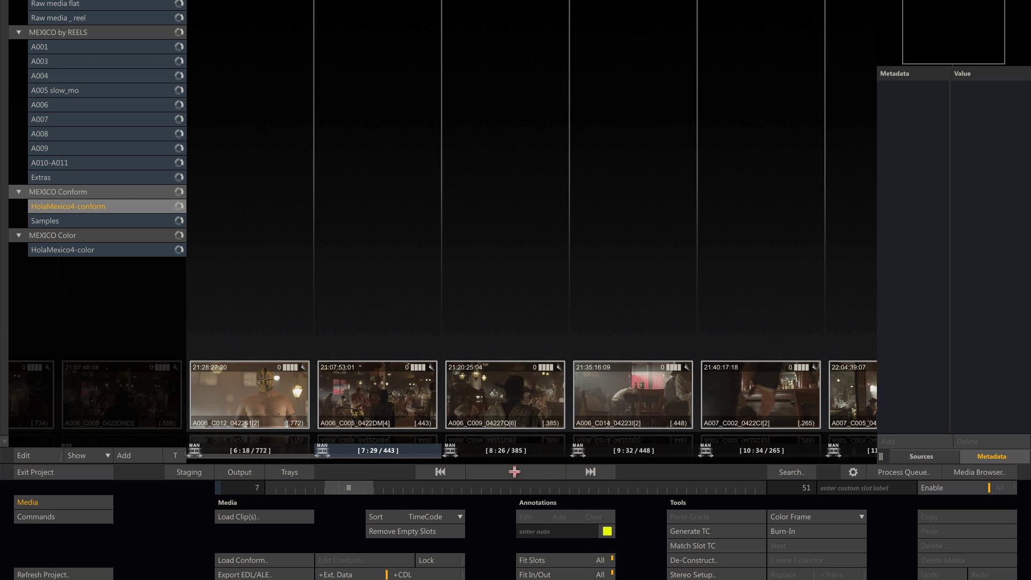
{"action": "left_click", "coordinate": [515, 471]}
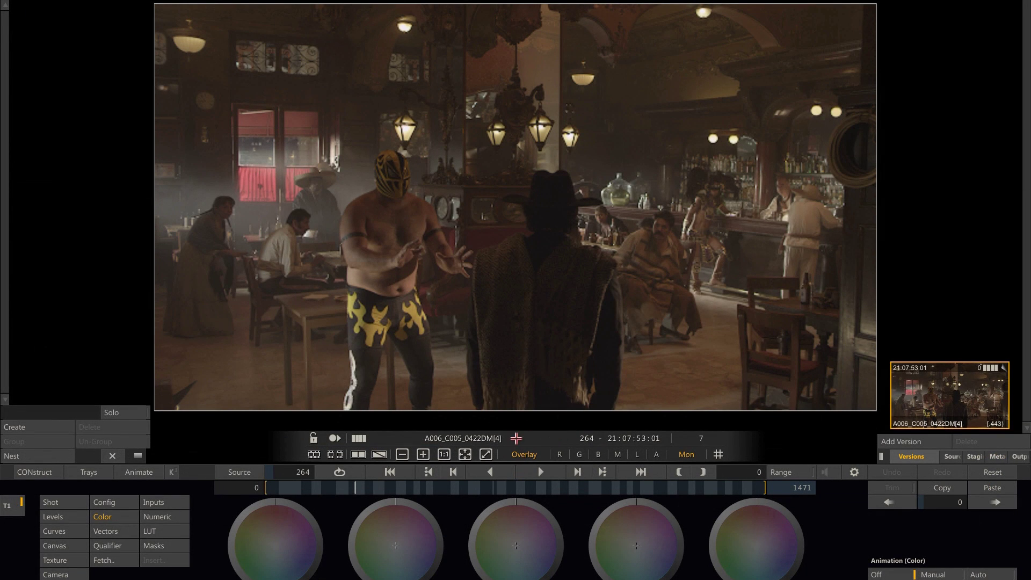
{"action": "left_click", "coordinate": [90, 474]}
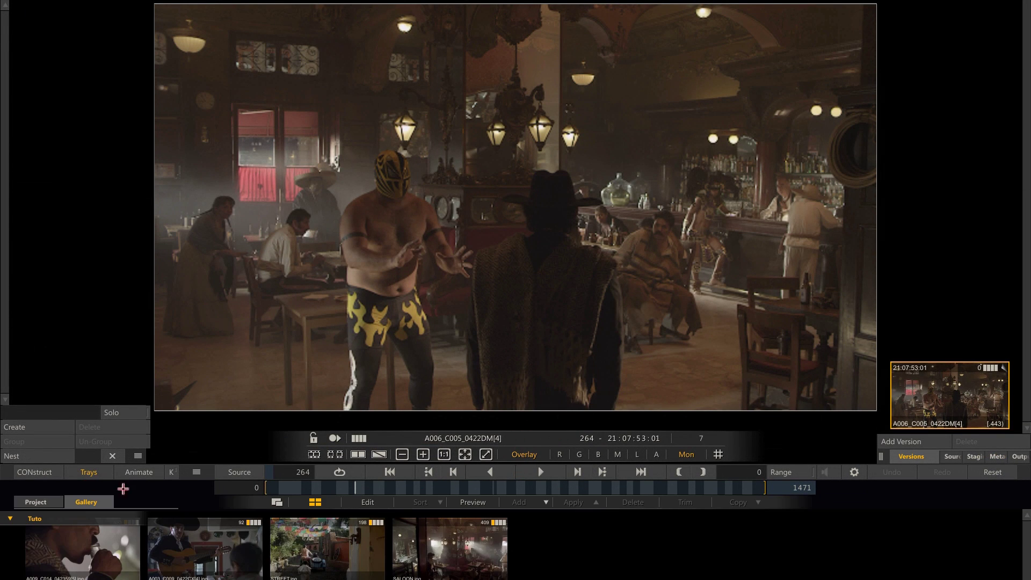
Step: Apply the SALOON gallery grade directly onto the A006_C005_0422DM shot and reset the shot's grading
{"action": "left_click", "coordinate": [445, 554]}
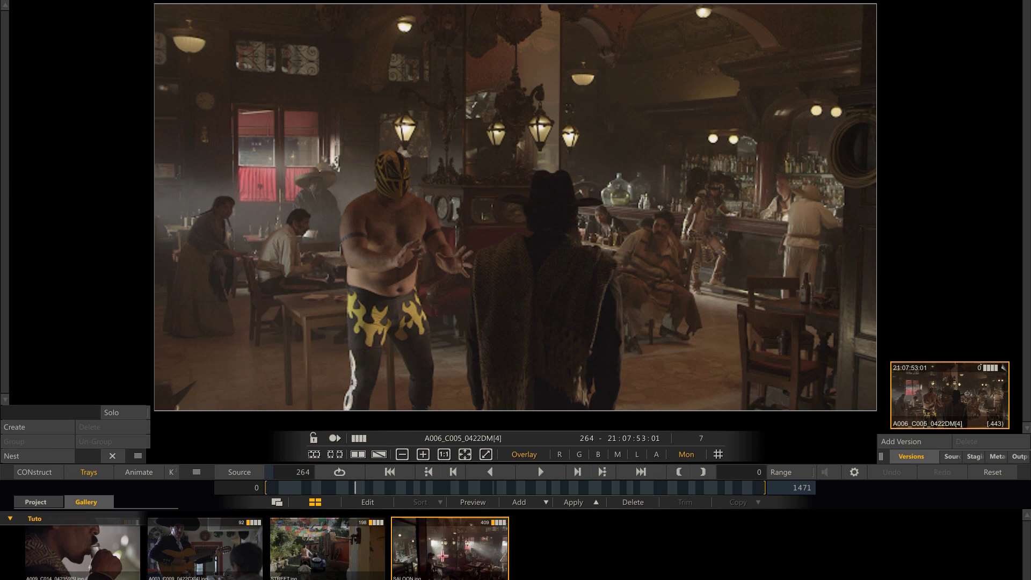
{"action": "left_click_drag", "start_coordinate": [435, 554], "coordinate": [525, 250]}
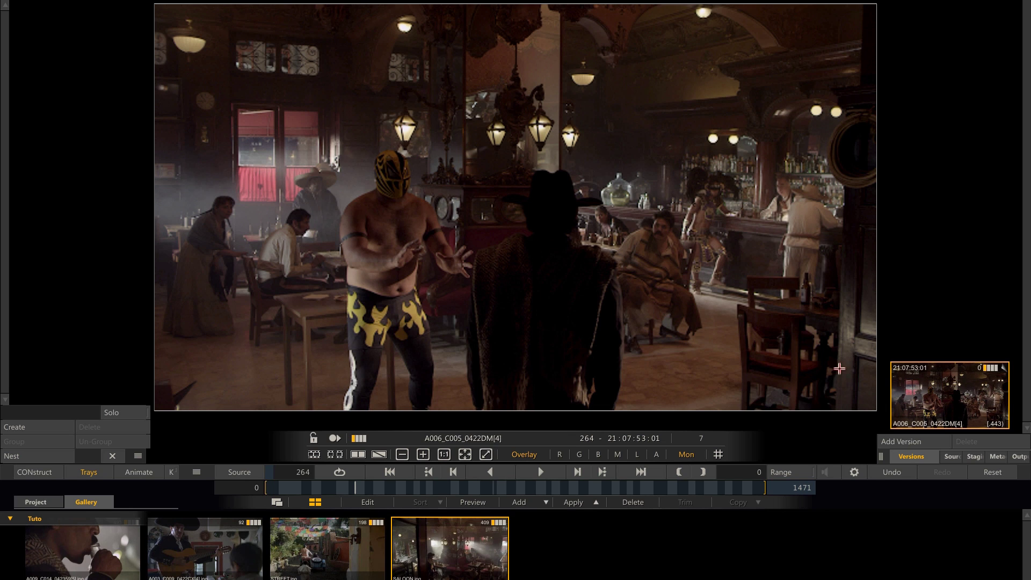
{"action": "left_click", "coordinate": [991, 471]}
{"action": "left_click", "coordinate": [982, 472]}
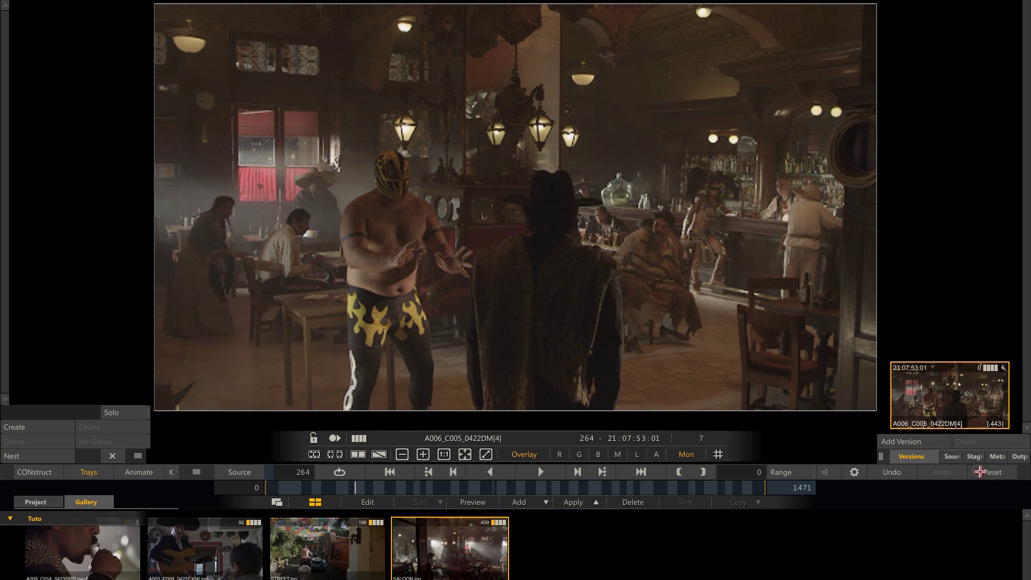
Step: Preview the STREET, A003_C009_0422CX, A009_C014_042359 and SALOON gallery grades on the current shot
{"action": "left_click", "coordinate": [473, 500]}
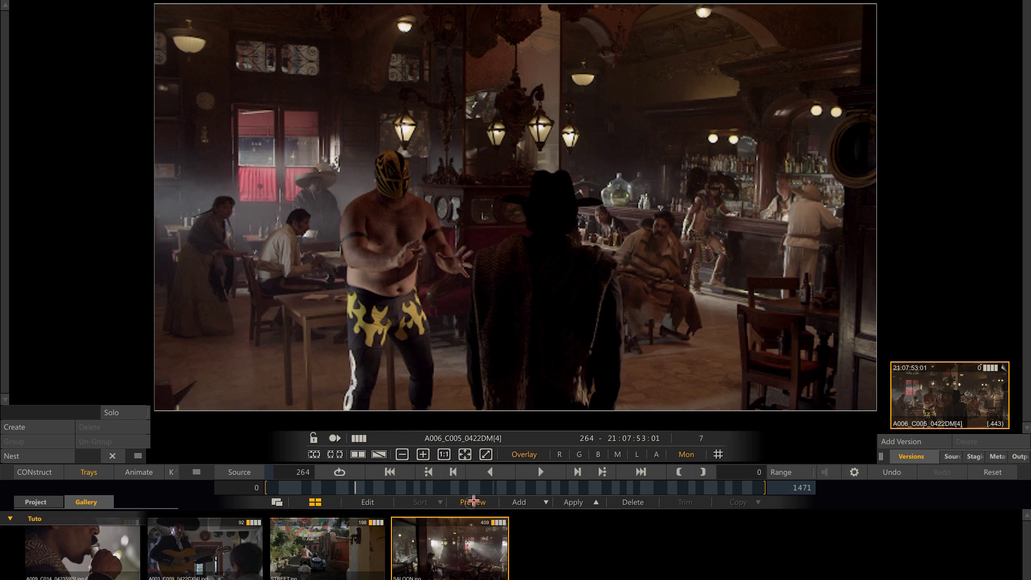
{"action": "left_click", "coordinate": [339, 539]}
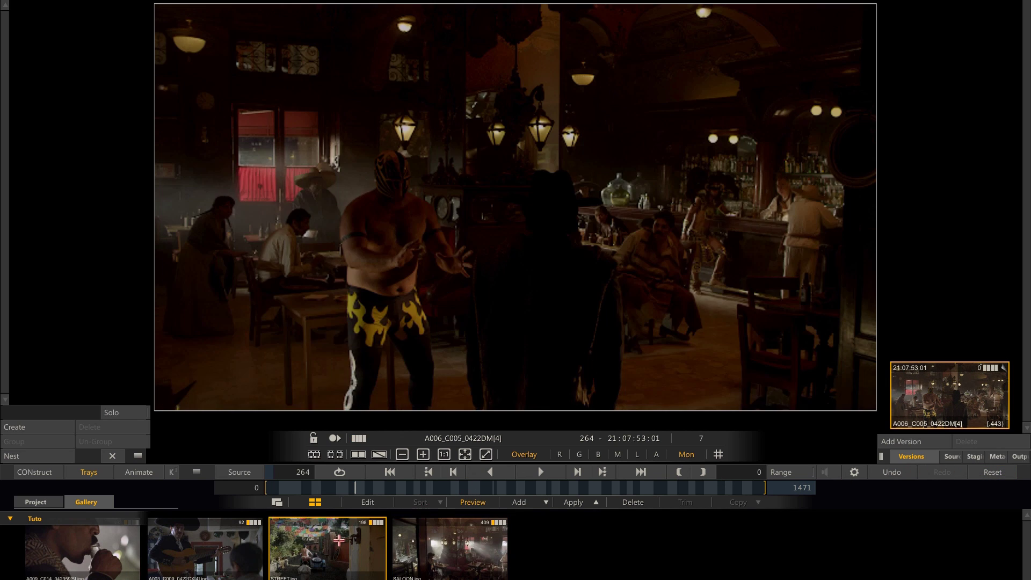
{"action": "left_click", "coordinate": [220, 545]}
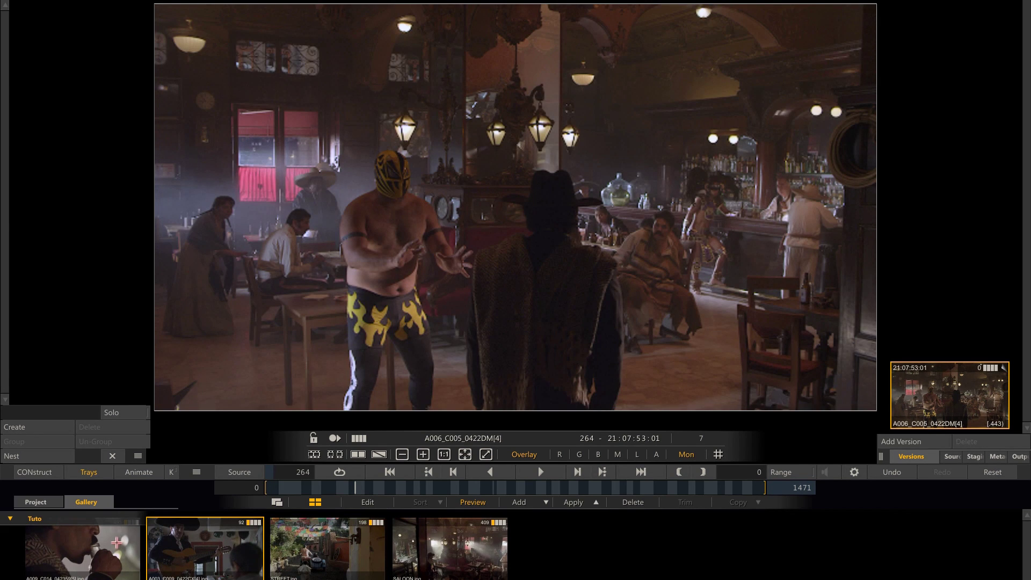
{"action": "left_click", "coordinate": [116, 542]}
{"action": "left_click", "coordinate": [216, 550]}
{"action": "left_click", "coordinate": [446, 547]}
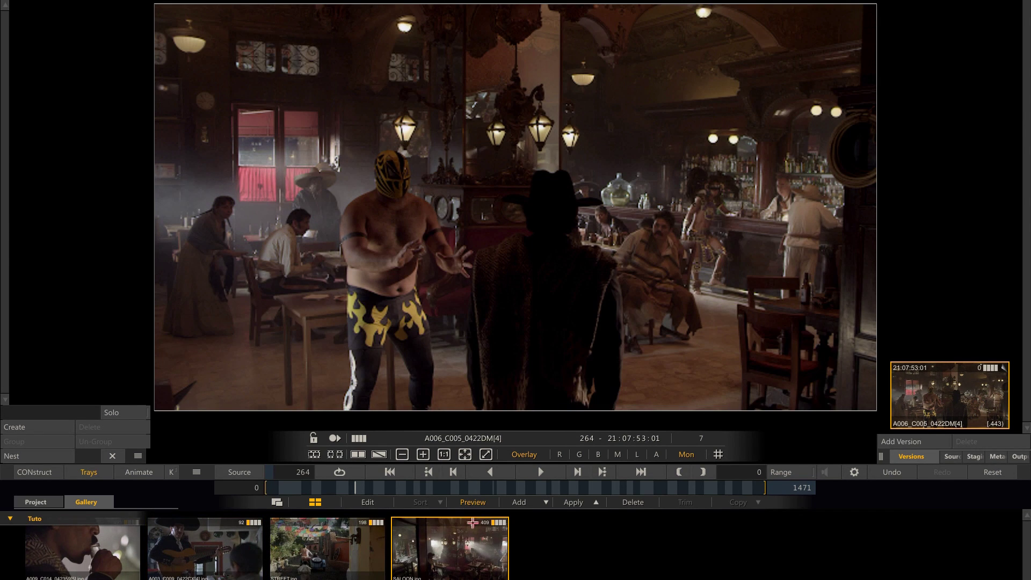
Step: Compare the previewed gallery grades with the original shot across a diagonal split wipe, ending on SALOON, and close the wipe
{"action": "left_click", "coordinate": [376, 454]}
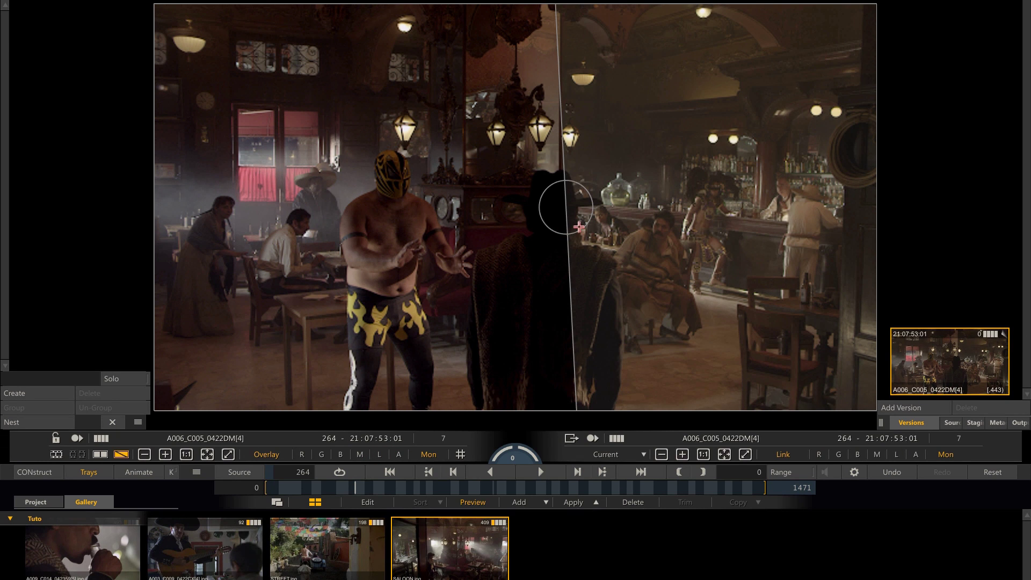
{"action": "left_click_drag", "start_coordinate": [579, 227], "coordinate": [623, 242]}
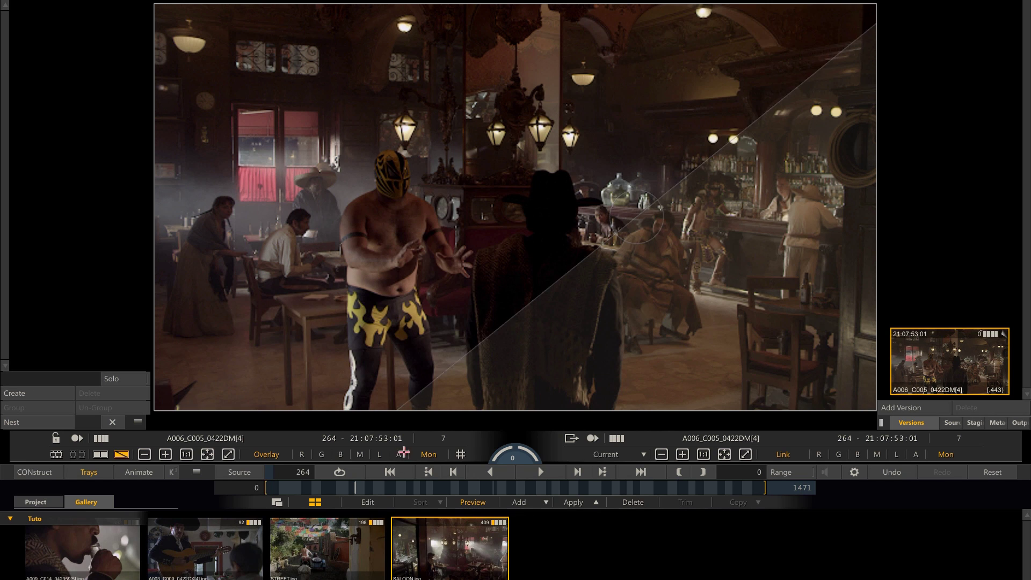
{"action": "left_click", "coordinate": [343, 536]}
{"action": "left_click", "coordinate": [228, 543]}
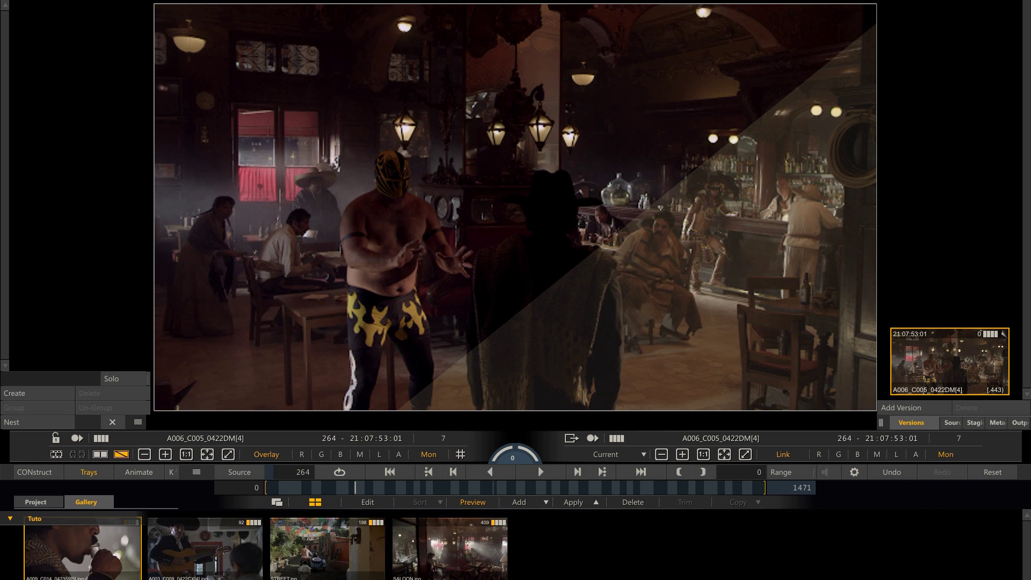
{"action": "left_click", "coordinate": [458, 542]}
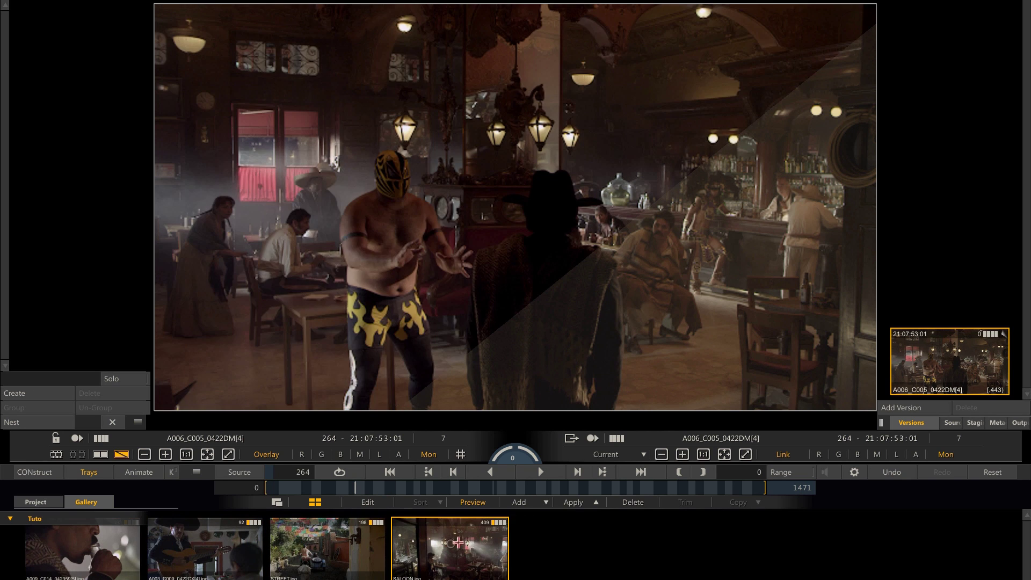
{"action": "left_click", "coordinate": [123, 453]}
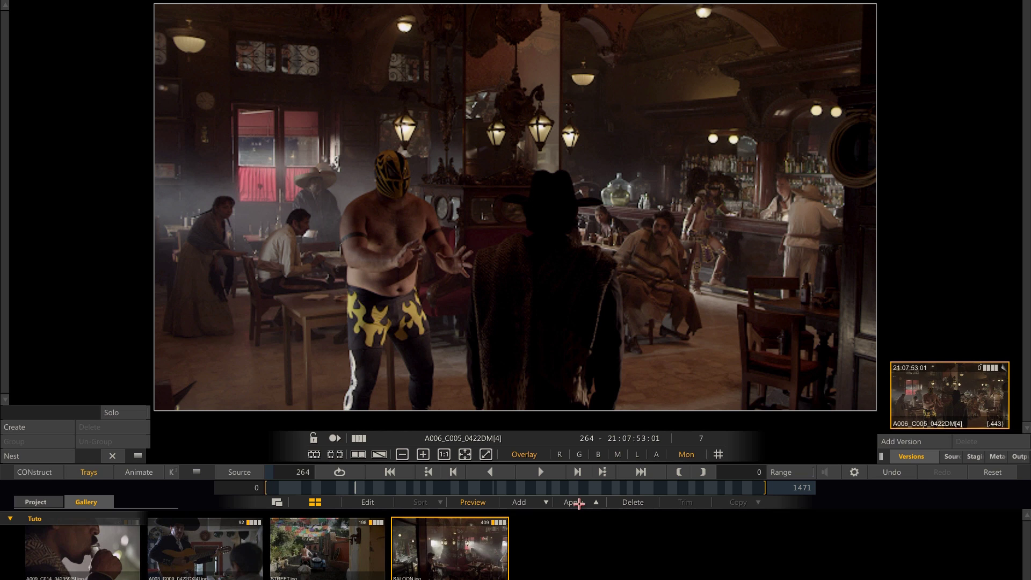
Step: Apply the SALOON grade to the A006_C005_0422DM shot and display the timeline's shot thumbnails
{"action": "left_click", "coordinate": [578, 503]}
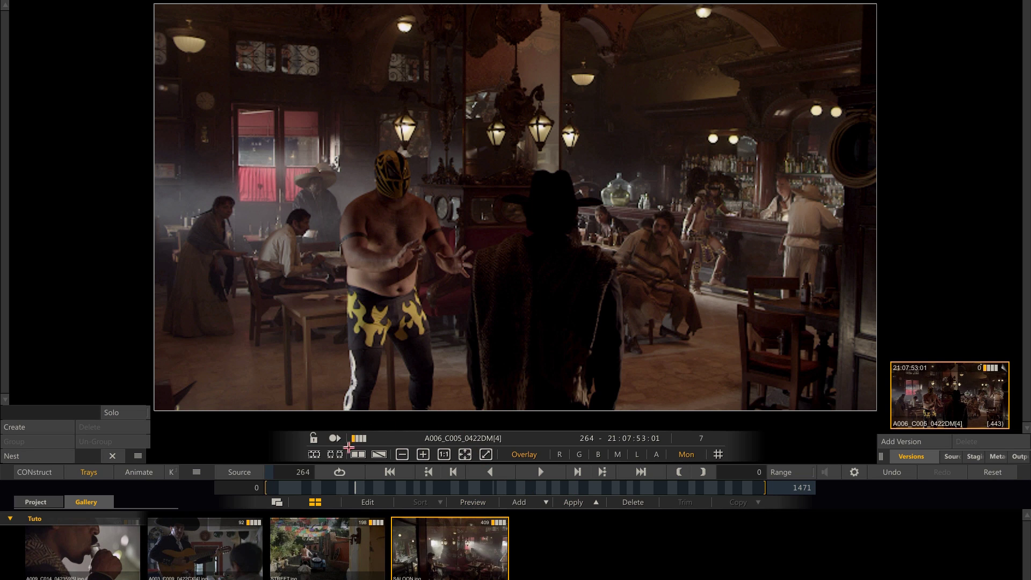
{"action": "left_click", "coordinate": [315, 454]}
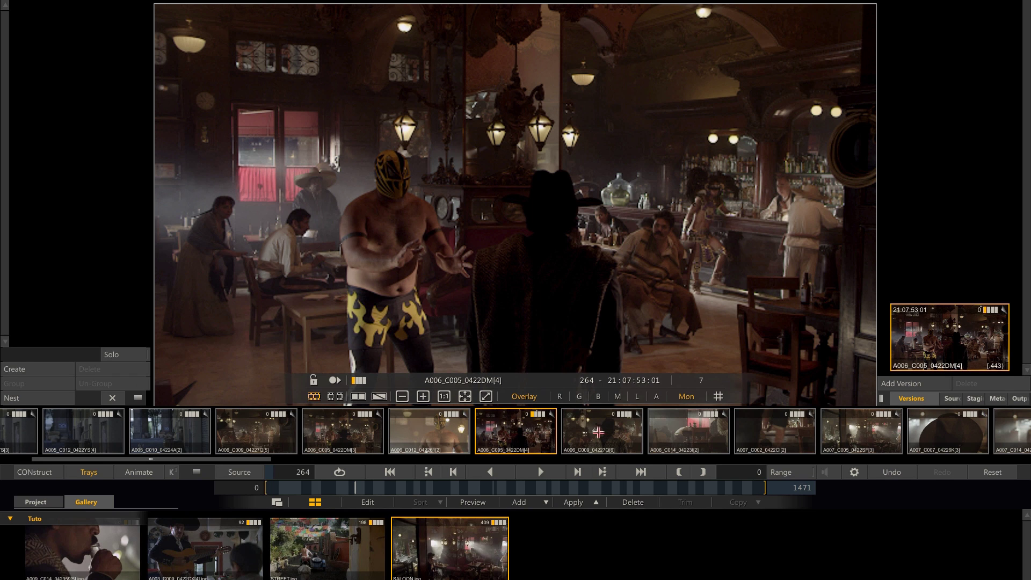
Step: Select the A006_C009_04227Q shot, switch to Process and back to the Player, and apply the SALOON grade to it
{"action": "left_click", "coordinate": [598, 432]}
{"action": "left_click", "coordinate": [106, 472]}
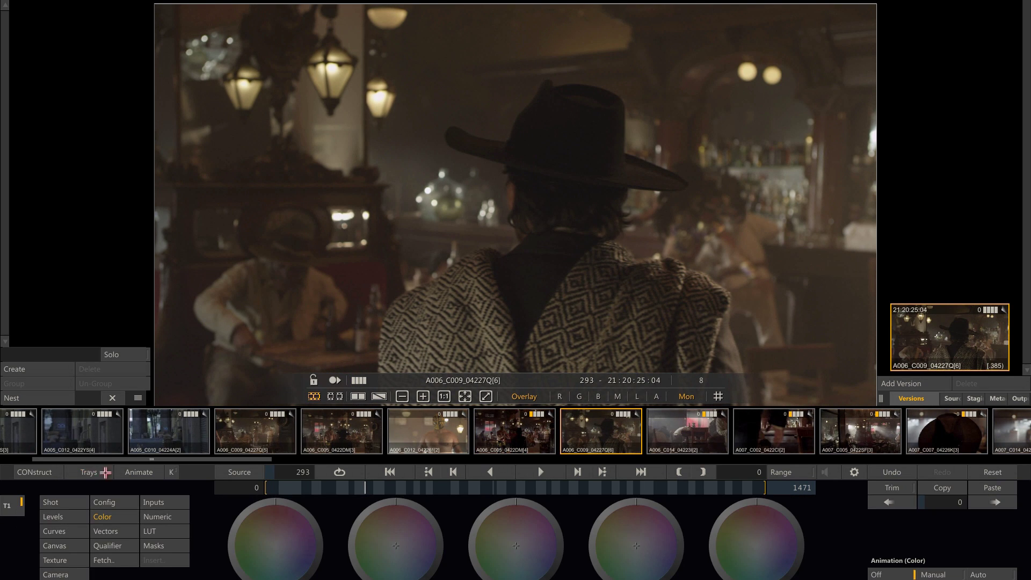
{"action": "right_click", "coordinate": [339, 507]}
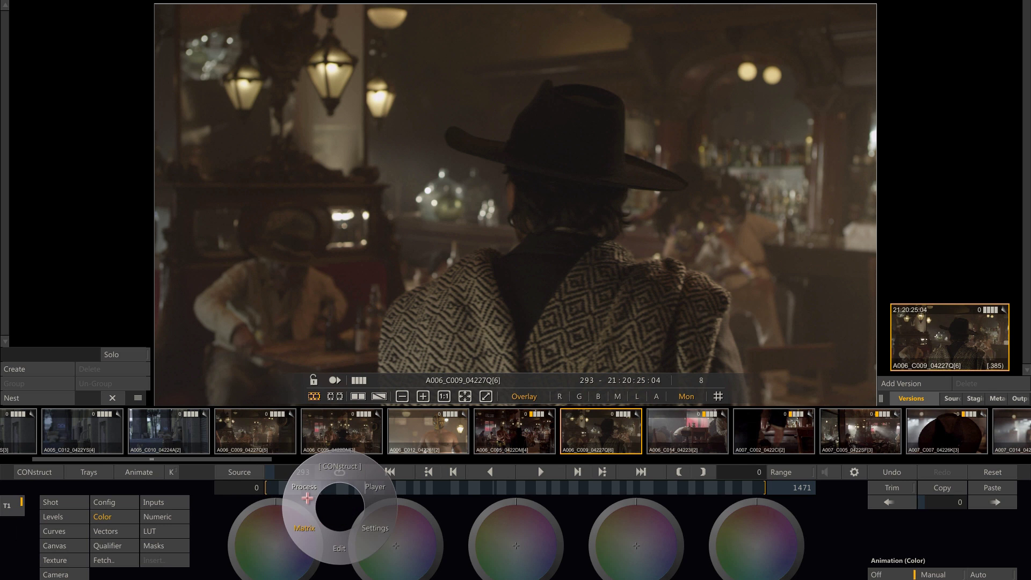
{"action": "left_click", "coordinate": [305, 488]}
{"action": "right_click", "coordinate": [317, 489]}
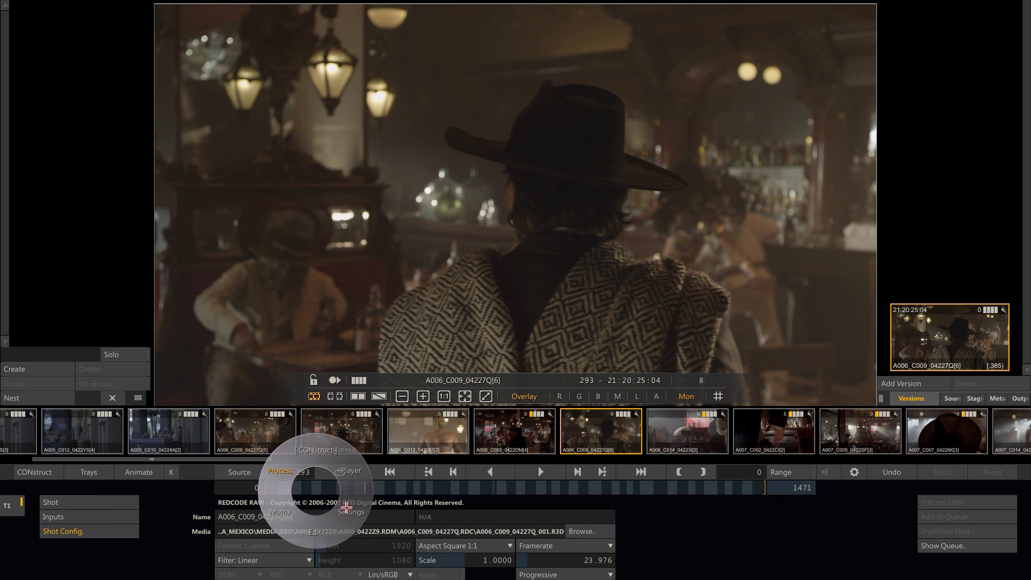
{"action": "left_click", "coordinate": [351, 472]}
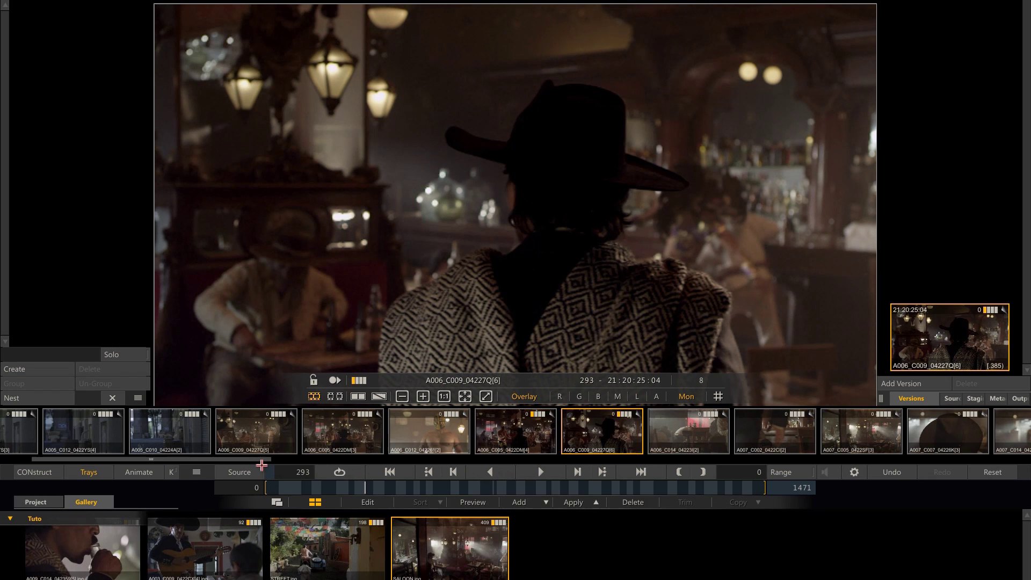
Step: Preview the STREET gallery grade on the A001_C014_04221W shot and apply it
{"action": "left_click_drag", "start_coordinate": [263, 459], "coordinate": [483, 463]}
{"action": "left_click", "coordinate": [441, 430]}
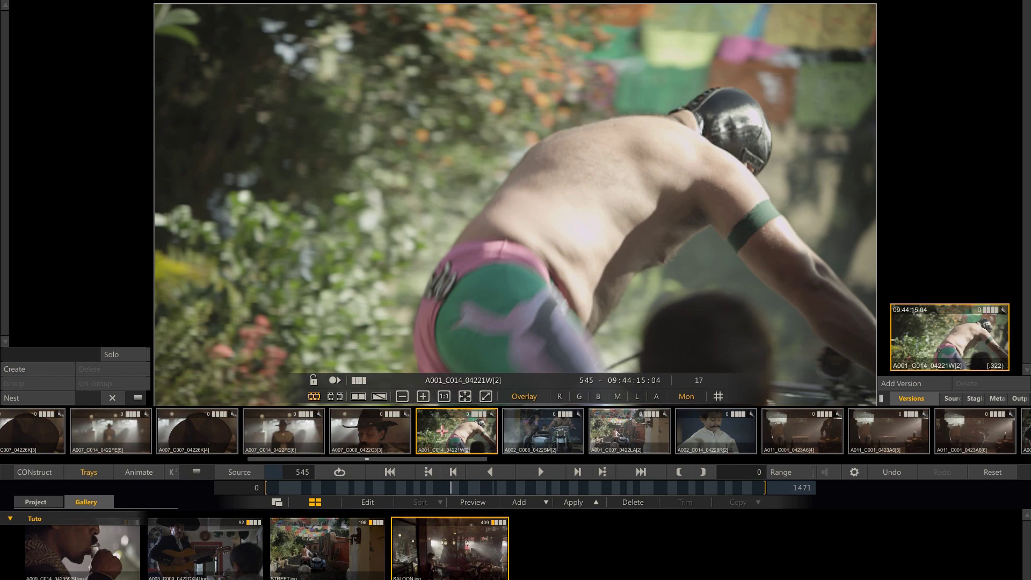
{"action": "left_click", "coordinate": [467, 502]}
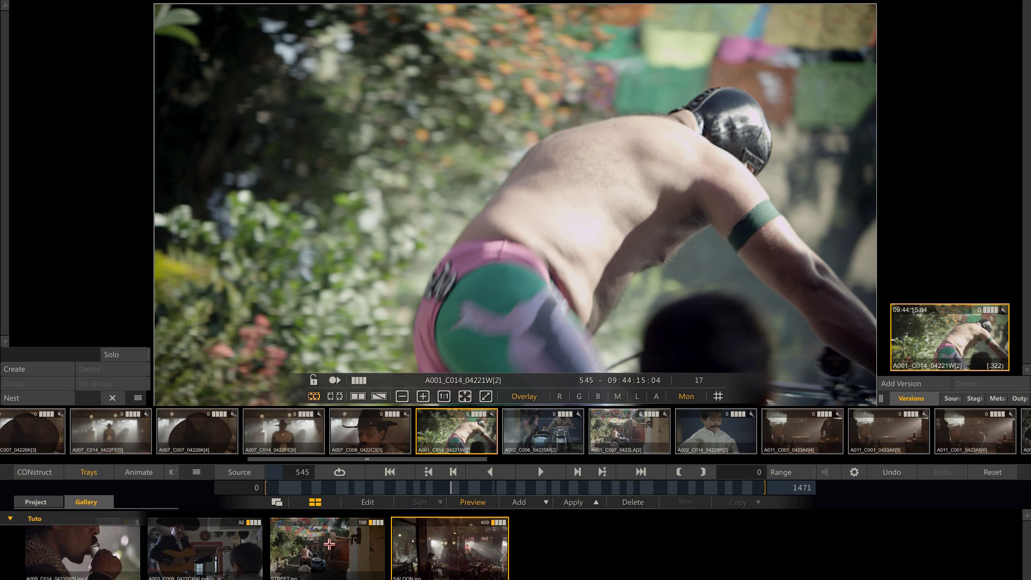
{"action": "left_click", "coordinate": [333, 547]}
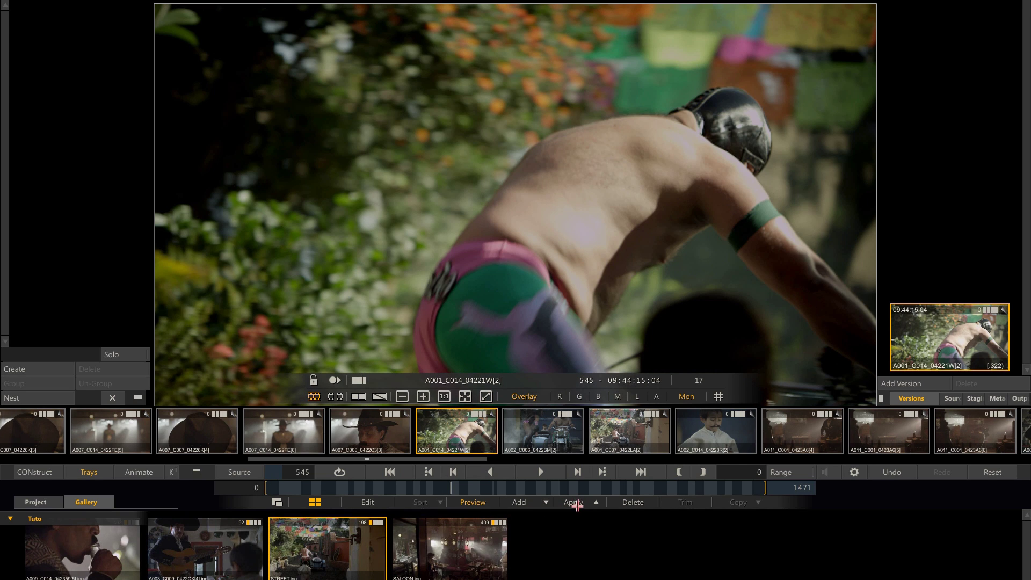
{"action": "left_click", "coordinate": [576, 504]}
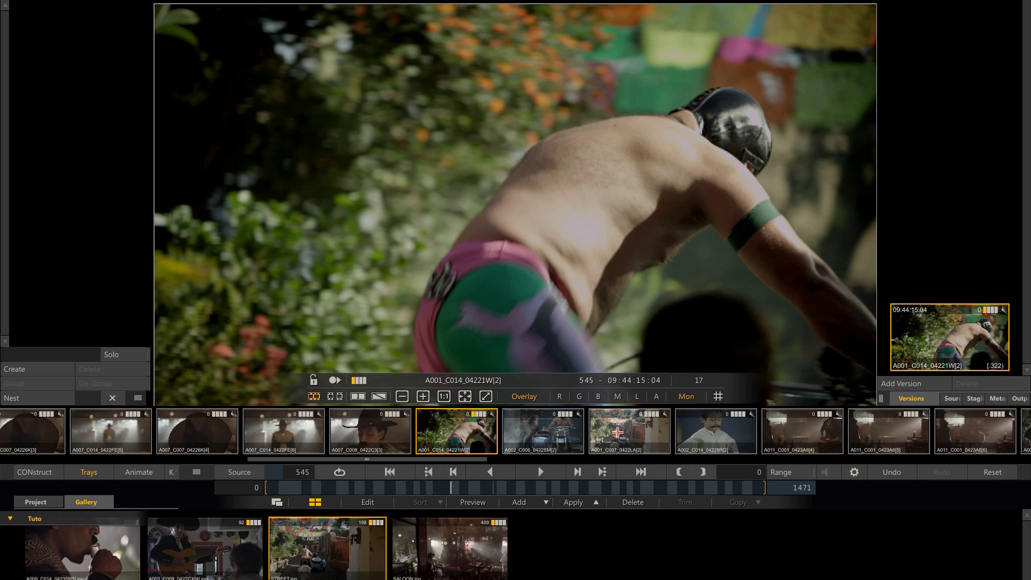
Step: Apply the STREET grade to the A001_C007_0422LA shot and select the SALOON grade in the gallery
{"action": "left_click", "coordinate": [618, 431]}
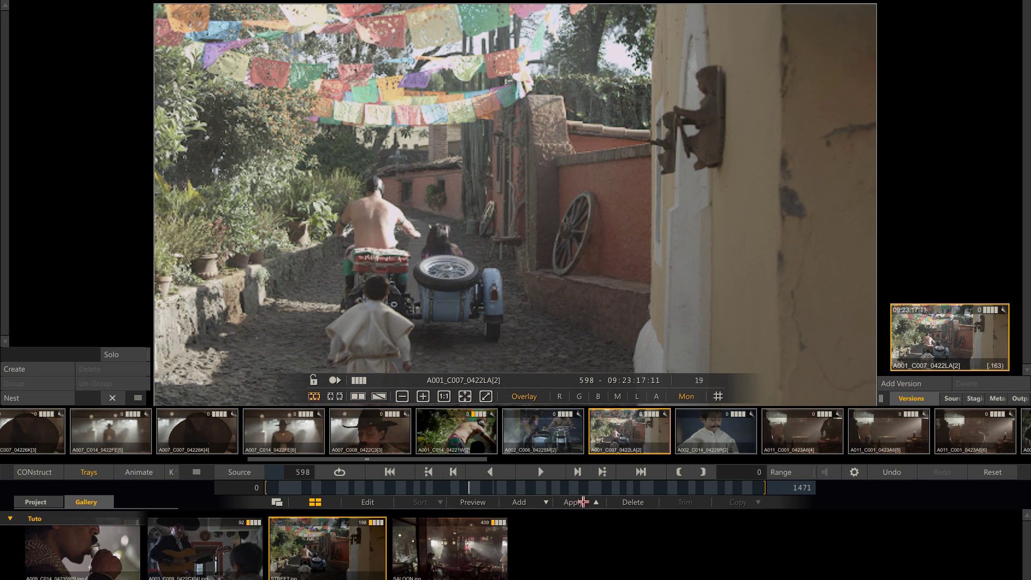
{"action": "left_click", "coordinate": [582, 502]}
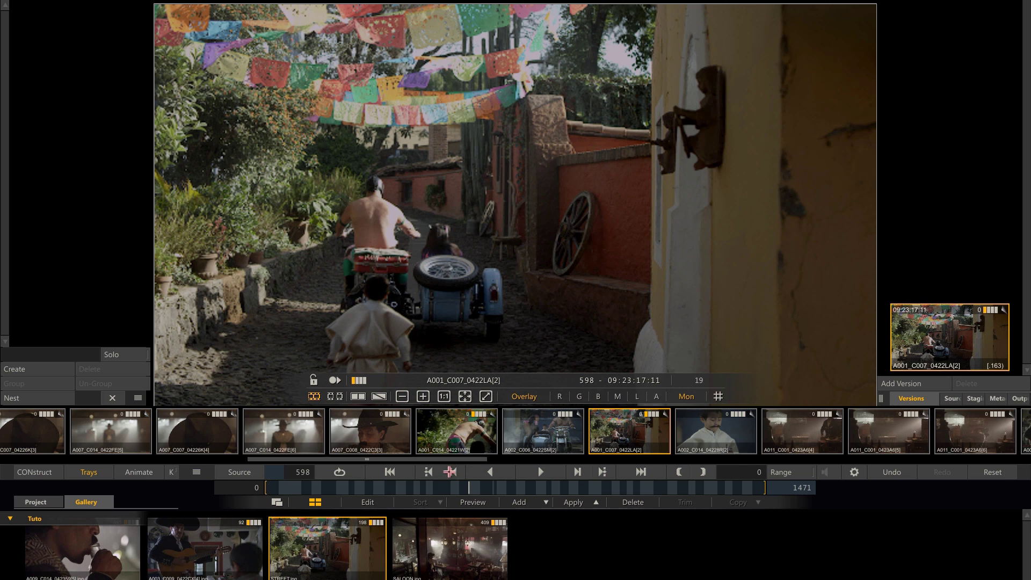
{"action": "left_click", "coordinate": [448, 547]}
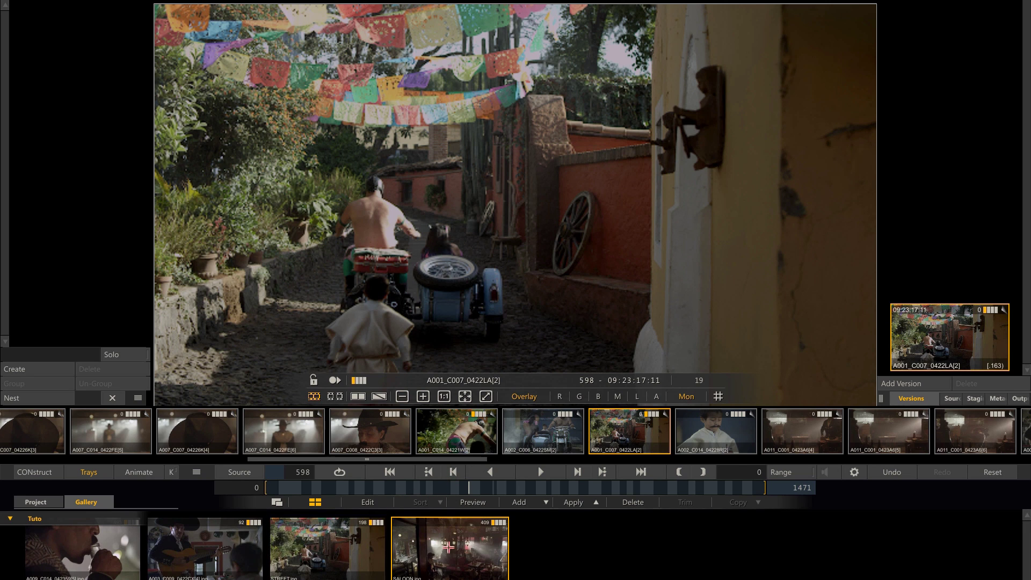
{"action": "left_click_drag", "start_coordinate": [451, 459], "coordinate": [298, 459]}
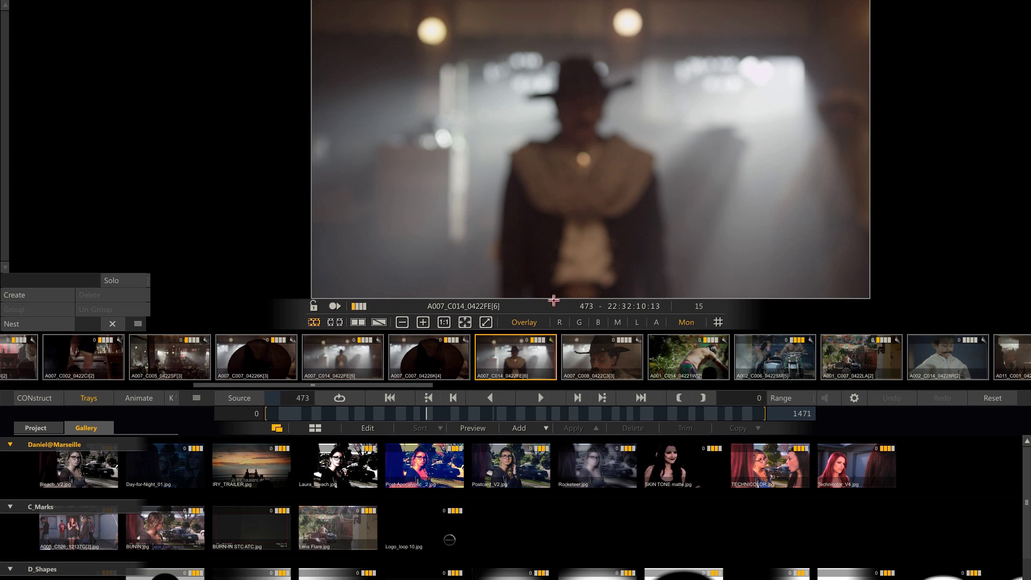
Step: Preview the Post-Apocalyptic_2, Laura_Bleach, Day-for-Night_01 and Bleach_V2 gallery looks on the A007_C014_0422FE shot
{"action": "left_click_drag", "start_coordinate": [610, 248], "coordinate": [531, 254]}
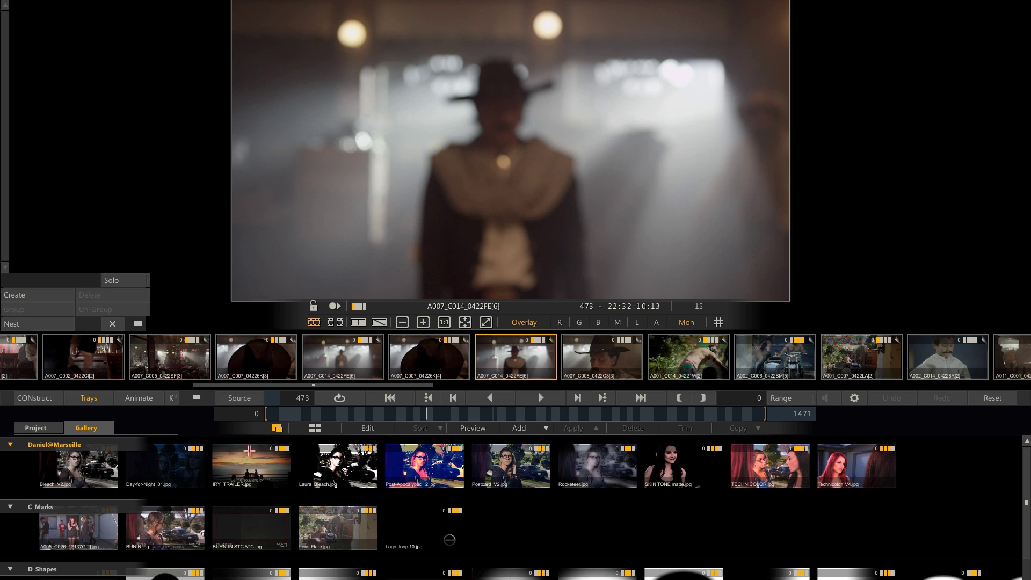
{"action": "left_click", "coordinate": [470, 427]}
{"action": "left_click", "coordinate": [417, 462]}
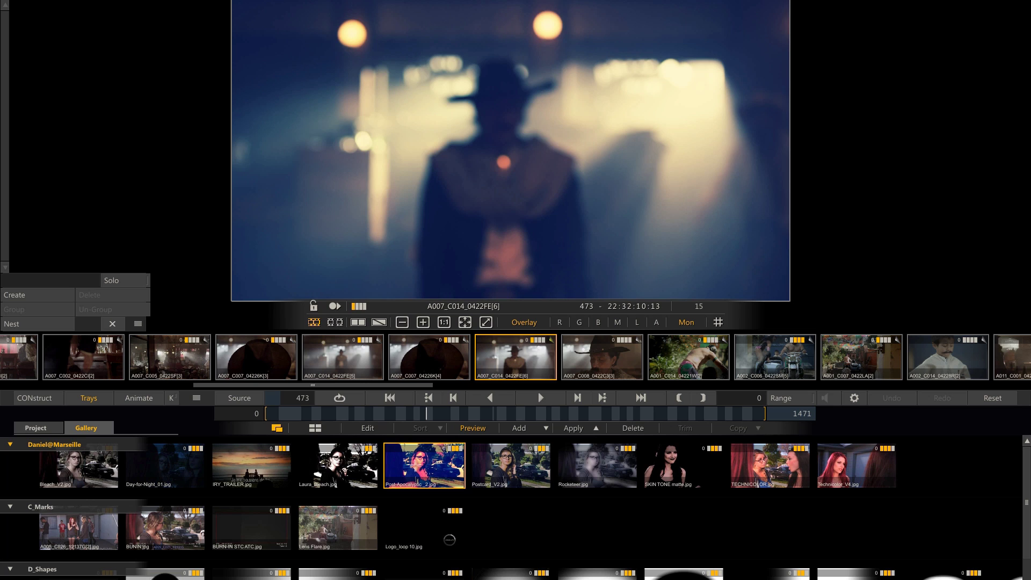
{"action": "left_click", "coordinate": [338, 466]}
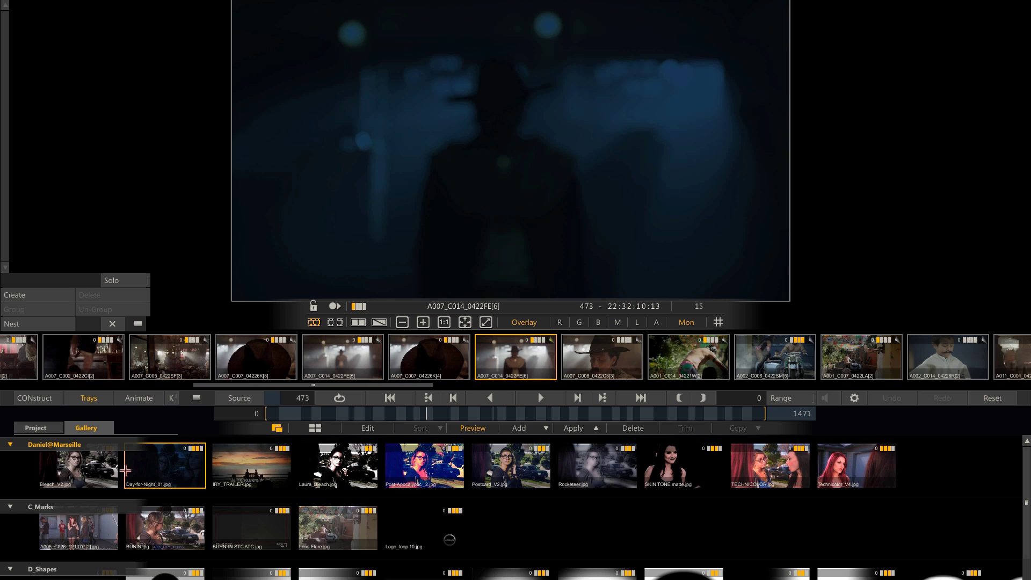
{"action": "left_click", "coordinate": [98, 471]}
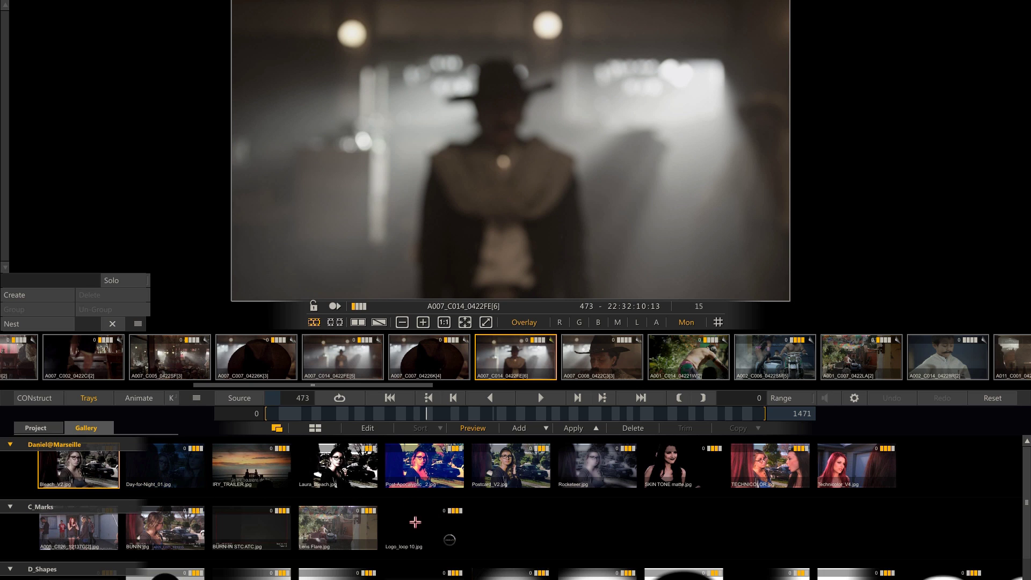
Step: Preview the Logo_loop 10, BURN-IN STC ATC, BURNIN and Lens Flare overlays from C_Marks on the shot and browse the D_Shapes group
{"action": "left_click", "coordinate": [430, 529]}
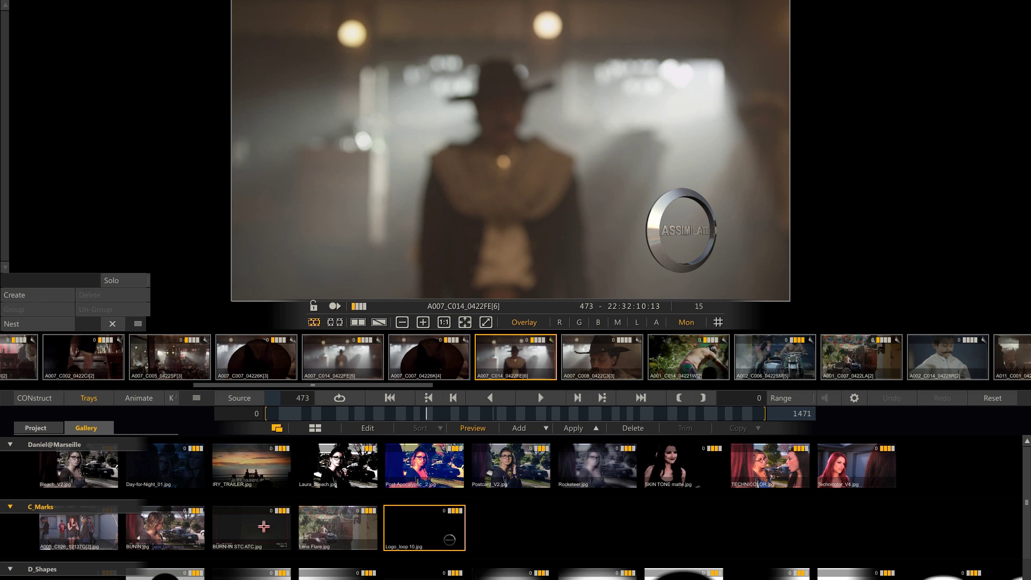
{"action": "left_click", "coordinate": [263, 527]}
{"action": "left_click", "coordinate": [152, 529]}
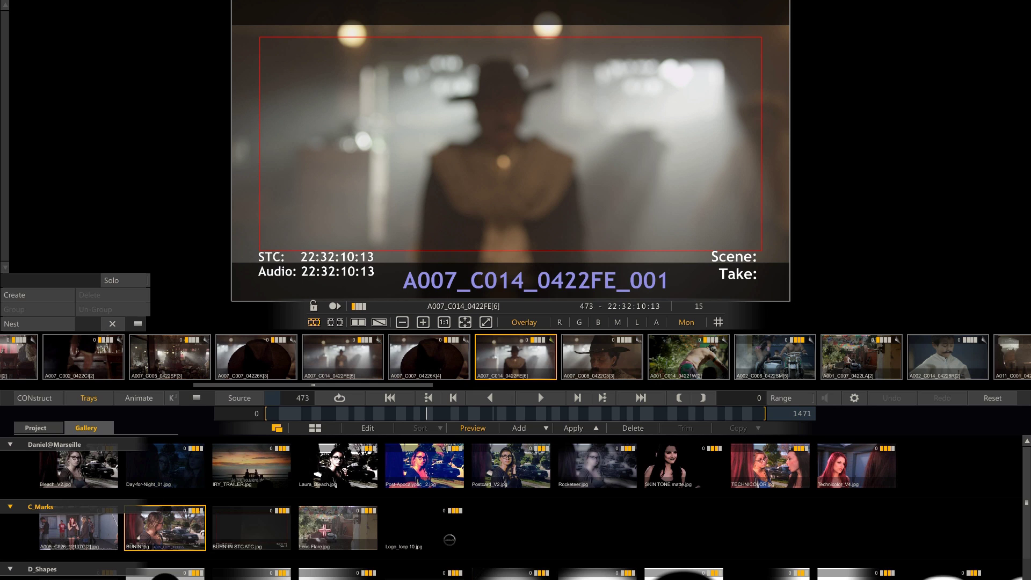
{"action": "left_click", "coordinate": [330, 532]}
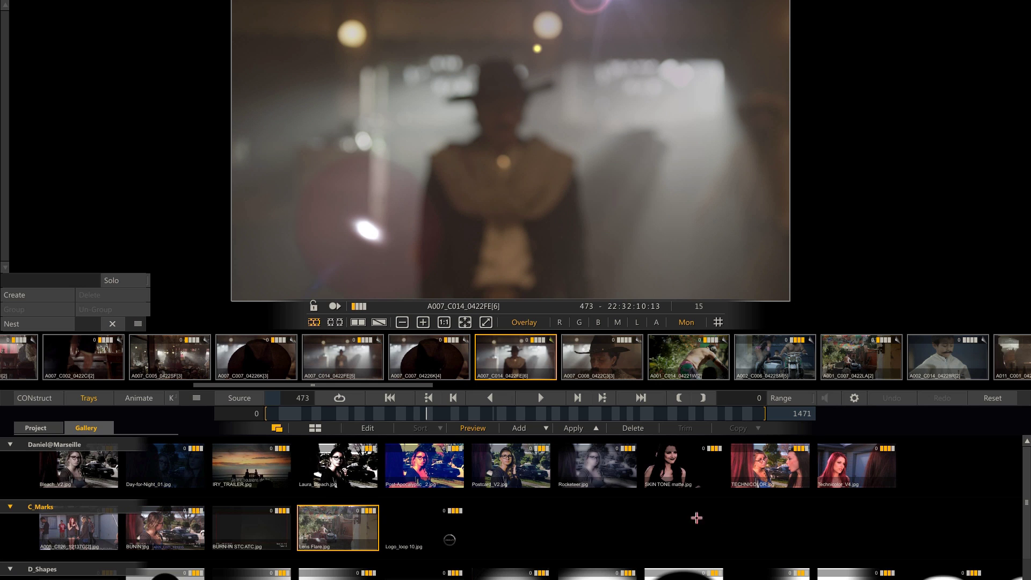
{"action": "mouse_move", "coordinate": [1025, 499]}
{"action": "scroll", "coordinate": [1023, 510], "scroll_direction": "down", "scroll_amount": 3}
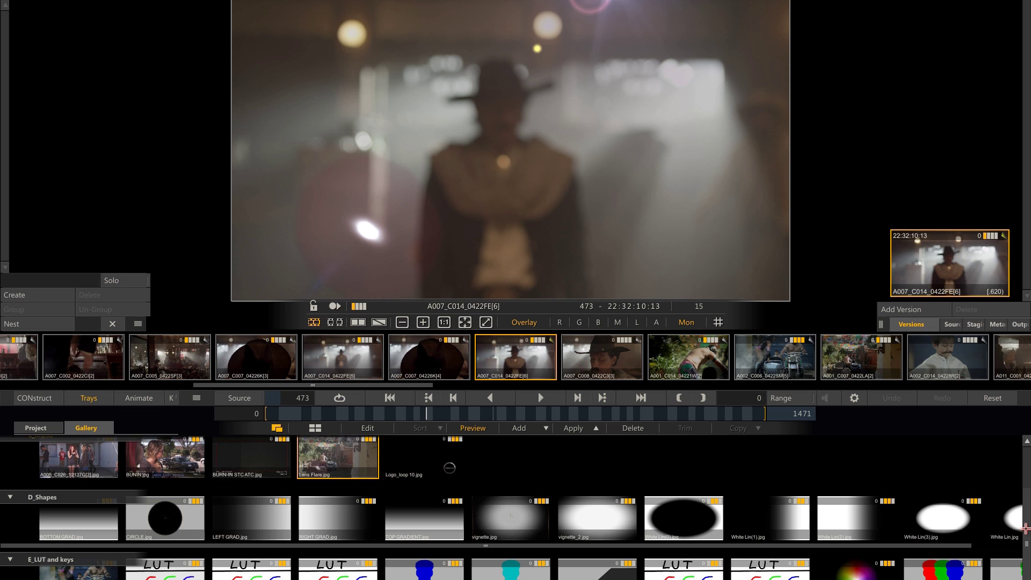
{"action": "scroll", "coordinate": [1022, 521], "scroll_direction": "up", "scroll_amount": 3}
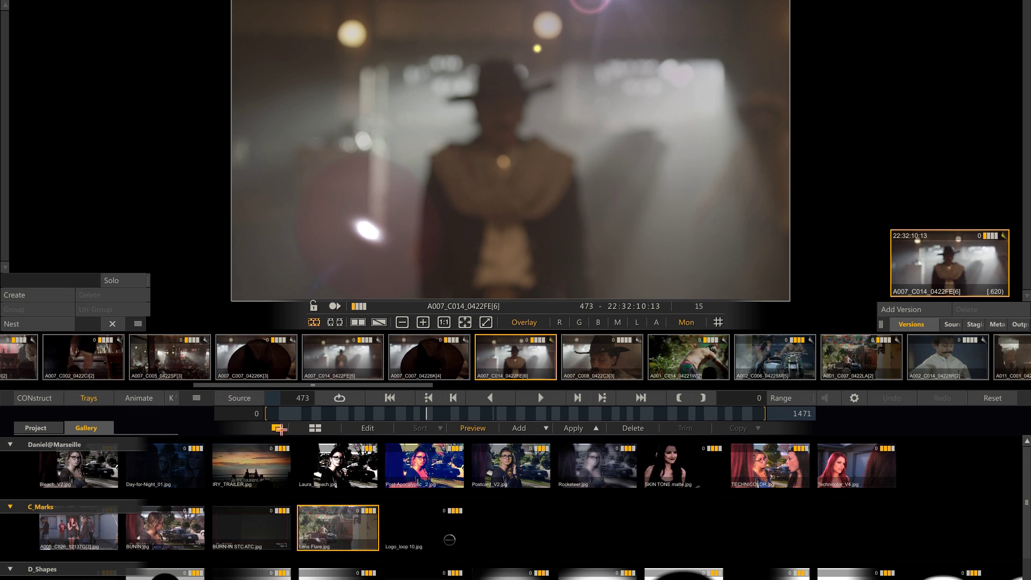
Step: Try larger gallery thumbnails, wrap each group's items over several rows, and return to small thumbnails
{"action": "left_click", "coordinate": [276, 427]}
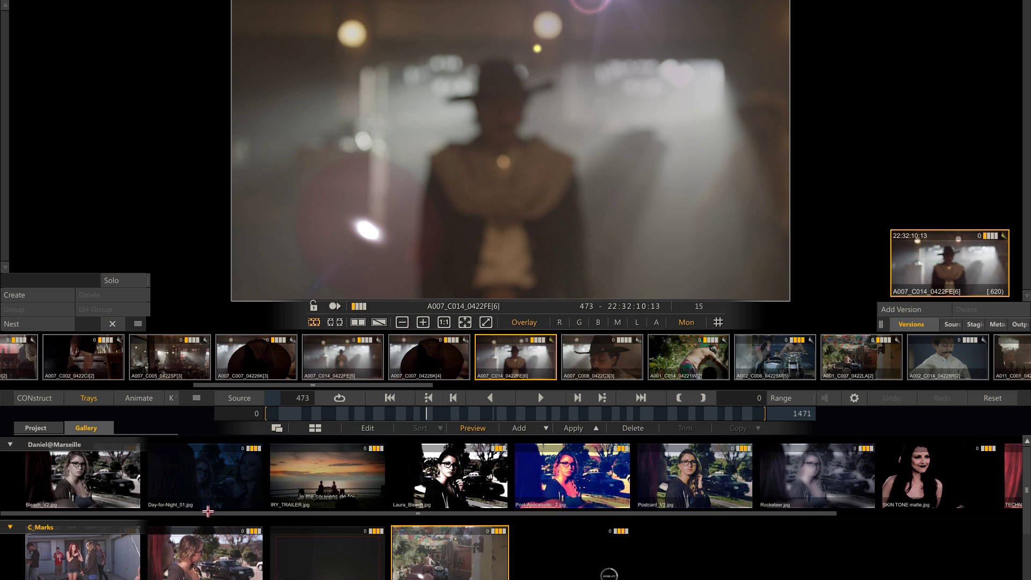
{"action": "left_click_drag", "start_coordinate": [236, 515], "coordinate": [197, 522]}
{"action": "left_click", "coordinate": [322, 429]}
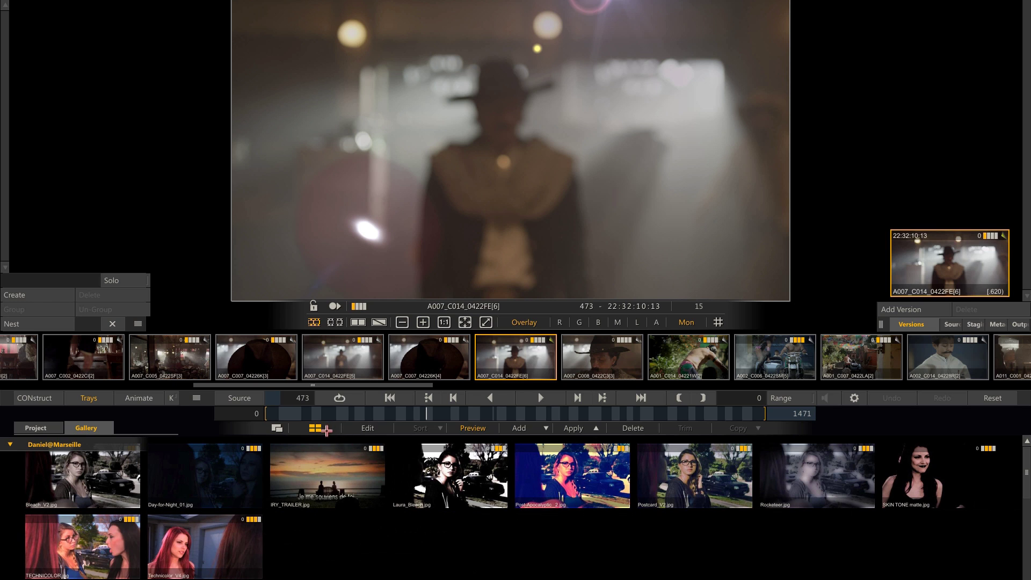
{"action": "left_click", "coordinate": [279, 428]}
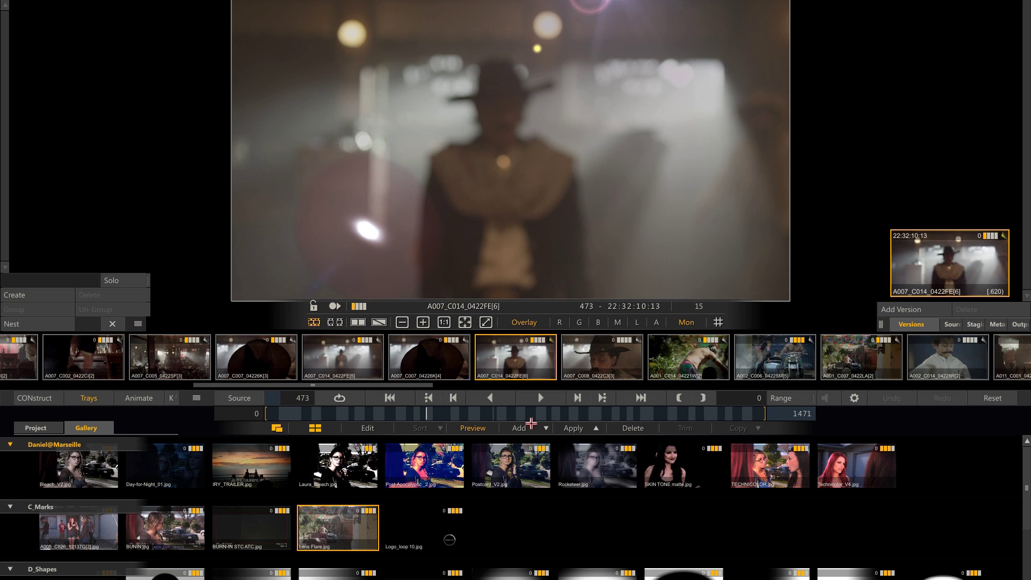
Step: Add a new group to the gallery and name it T
{"action": "left_click", "coordinate": [544, 428]}
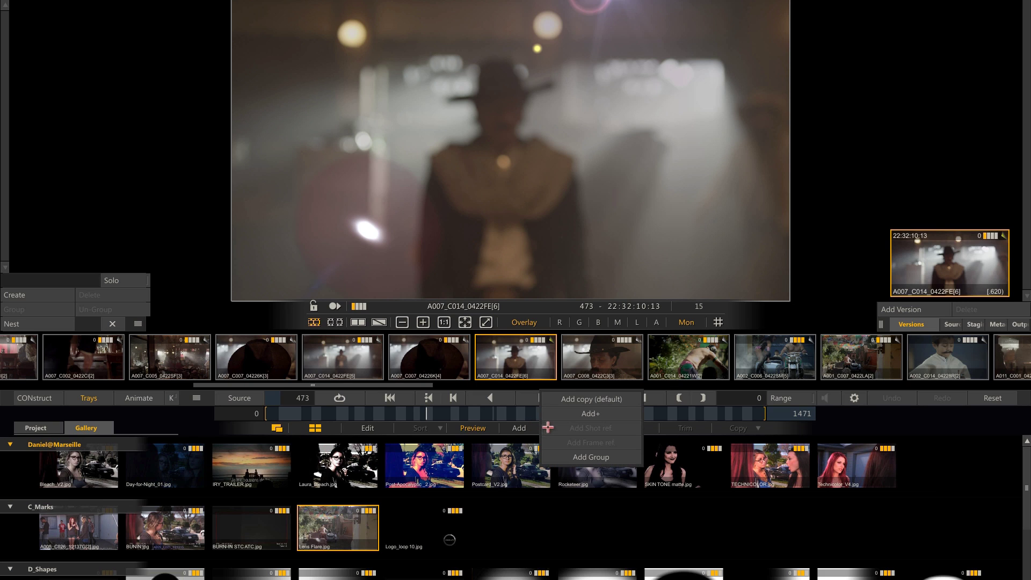
{"action": "left_click", "coordinate": [573, 457]}
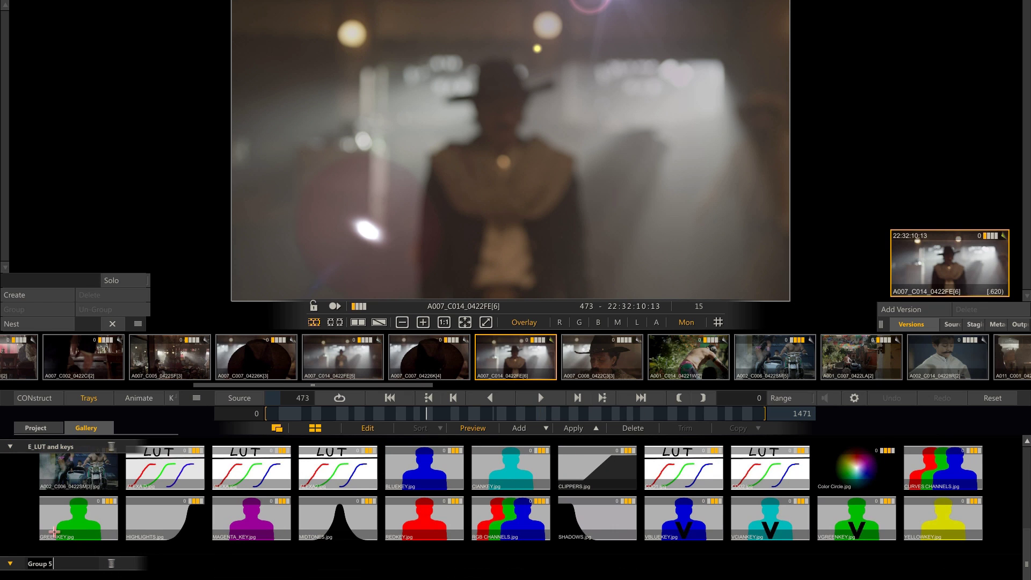
{"action": "type", "text": "T"}
{"action": "left_click", "coordinate": [111, 563]}
{"action": "left_click", "coordinate": [110, 562]}
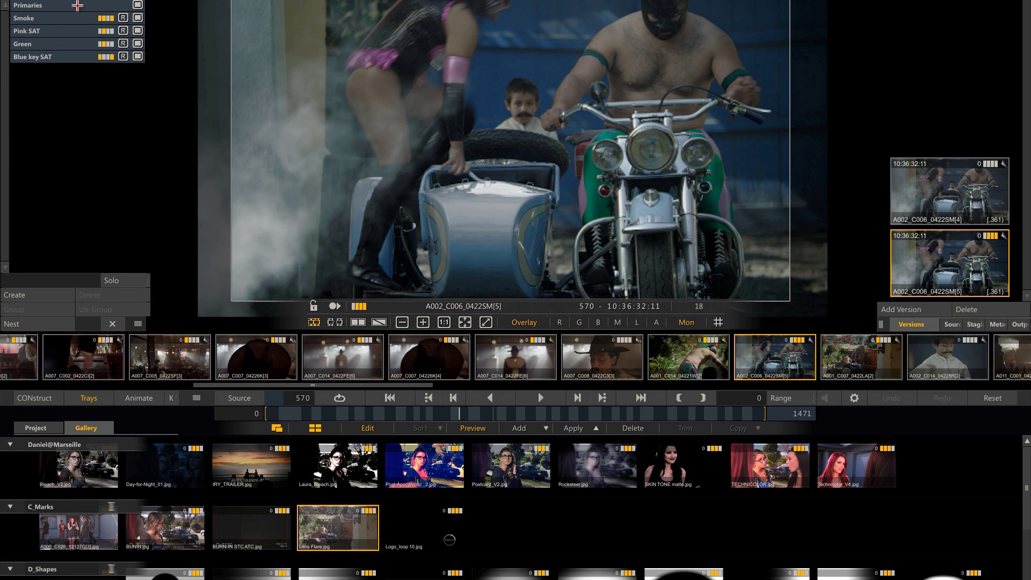
Step: Select the Primaries layer of A002_C006_0422SM, turn off gallery editing, and add a default copy of the shot's grade to the gallery's first group
{"action": "left_click", "coordinate": [77, 5]}
{"action": "left_click", "coordinate": [359, 431]}
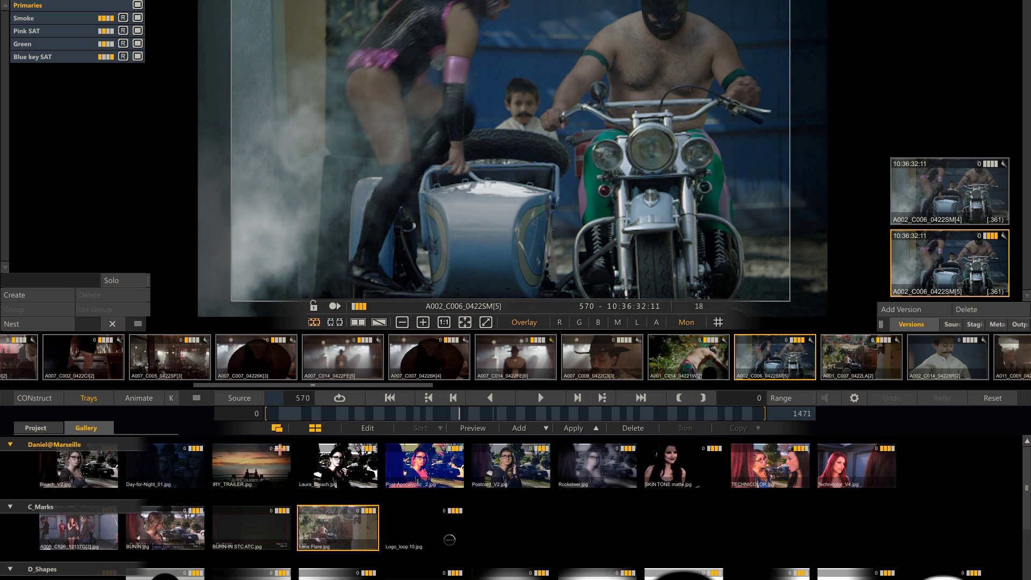
{"action": "left_click", "coordinate": [546, 427]}
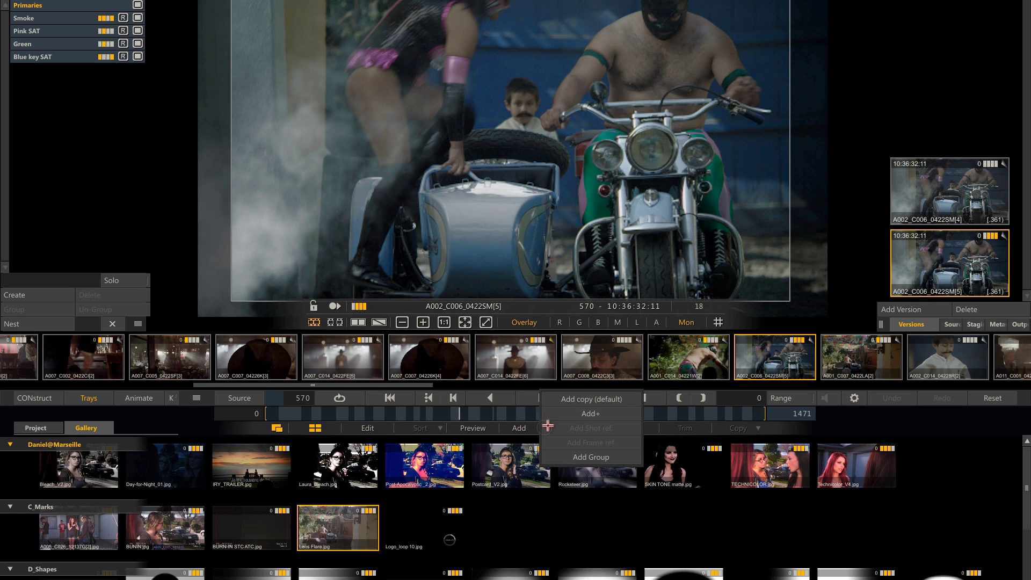
{"action": "left_click", "coordinate": [585, 399]}
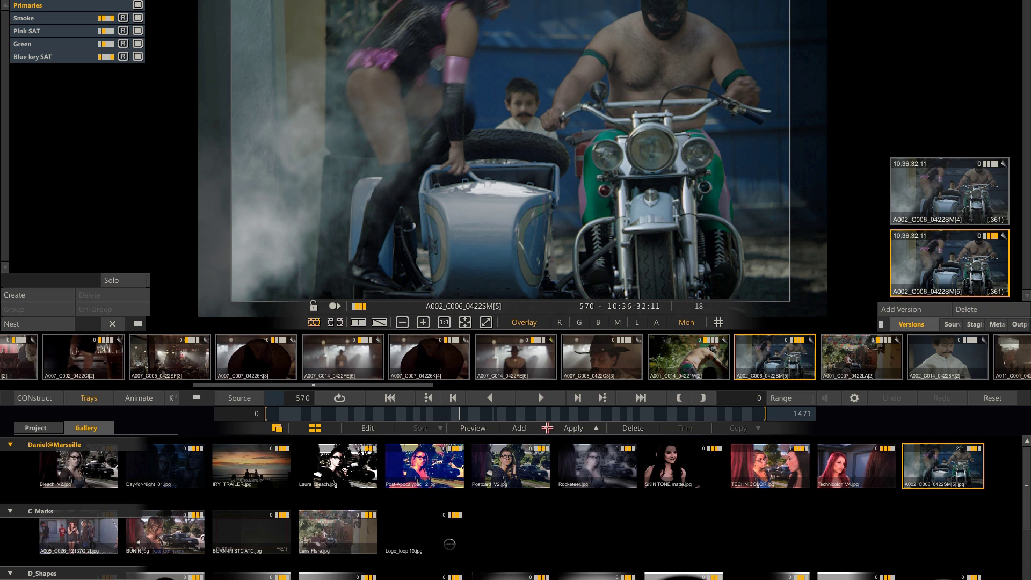
Step: Examine the Add+ feature options for saving grades, close them, and open the apply options for the A001_C007_0422LA shot
{"action": "left_click", "coordinate": [547, 428]}
{"action": "left_click", "coordinate": [574, 420]}
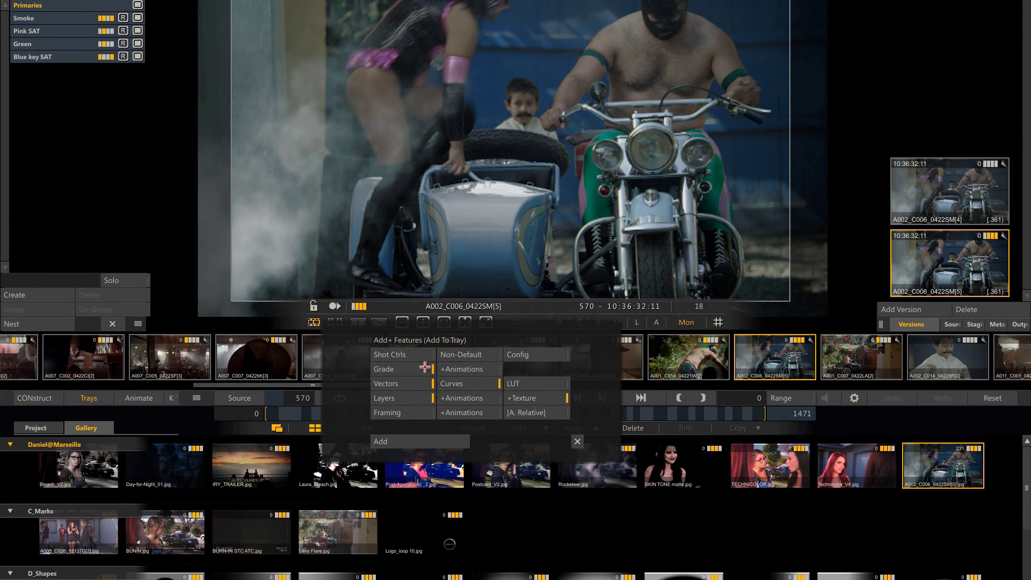
{"action": "left_click", "coordinate": [581, 440]}
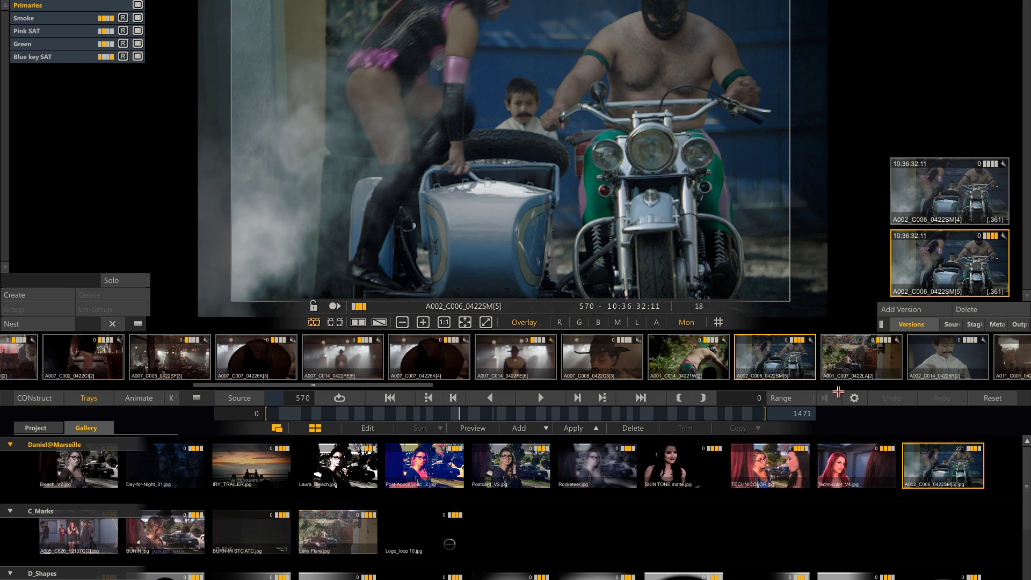
{"action": "left_click", "coordinate": [861, 359]}
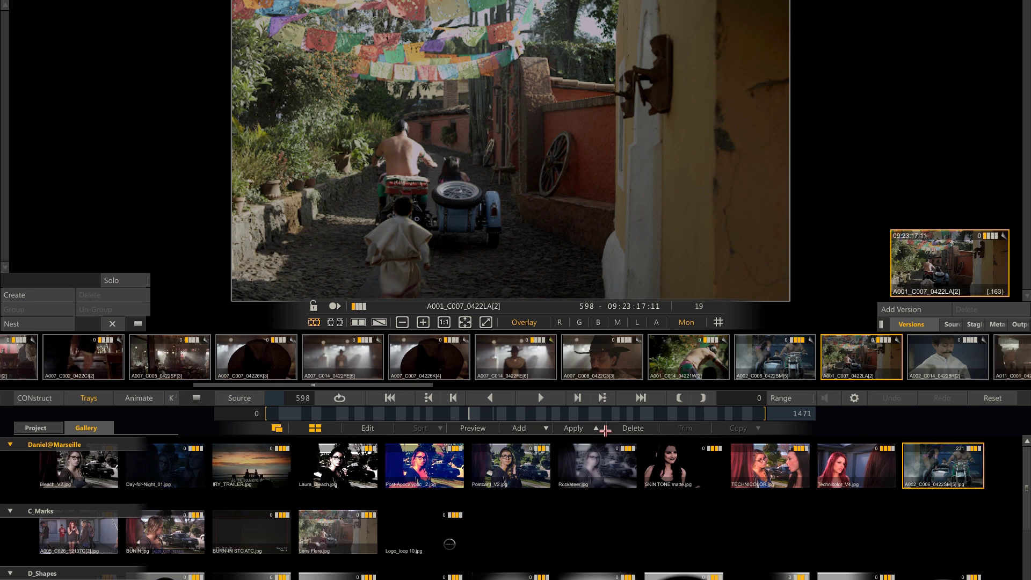
{"action": "left_click", "coordinate": [605, 430]}
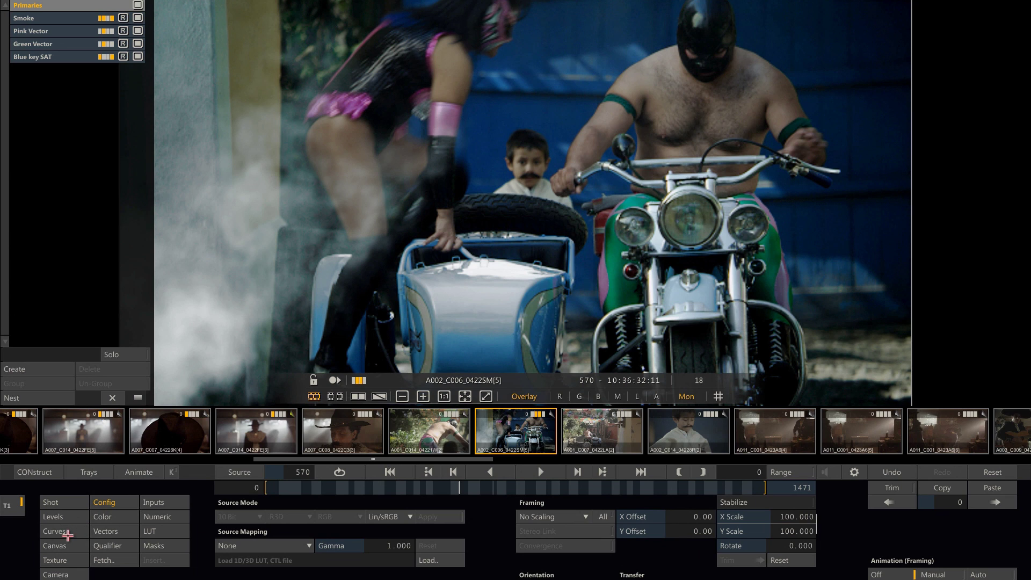
Step: Examine the curves and grading LUT of the Primaries layer, and compare the shot with the Smoke layer off and on
{"action": "left_click", "coordinate": [70, 532]}
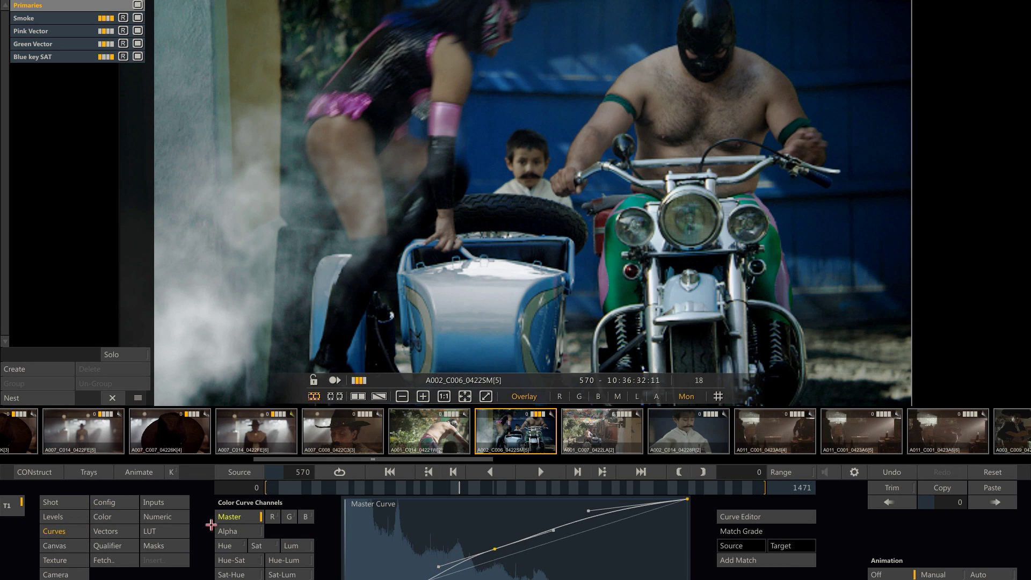
{"action": "left_click", "coordinate": [166, 531]}
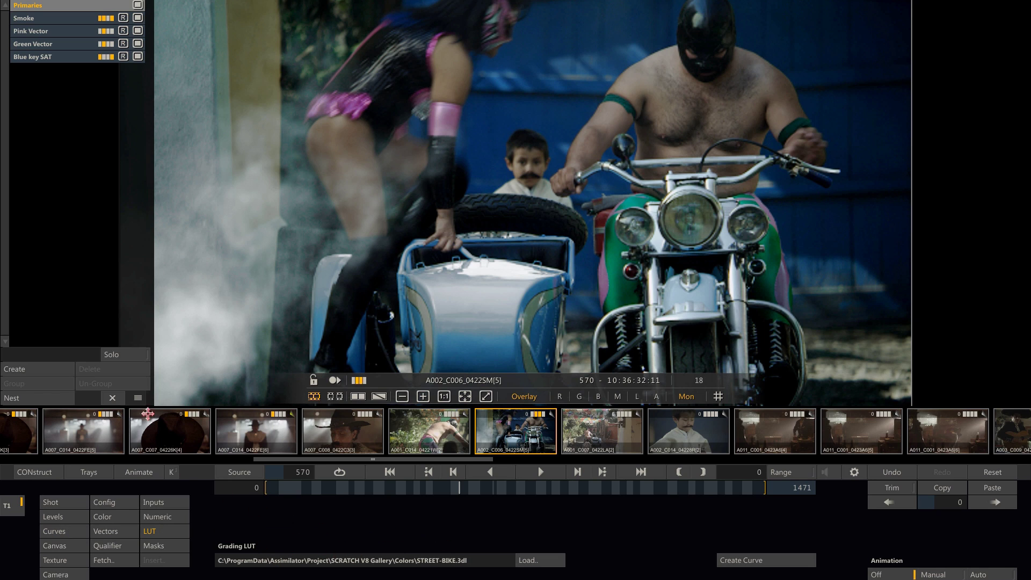
{"action": "left_click", "coordinate": [68, 18]}
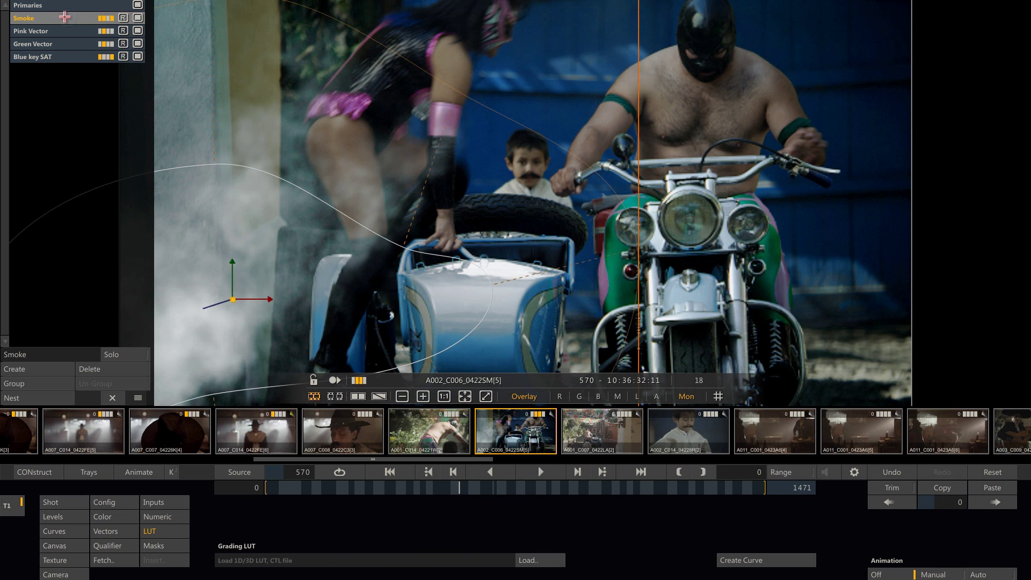
{"action": "left_click", "coordinate": [136, 18]}
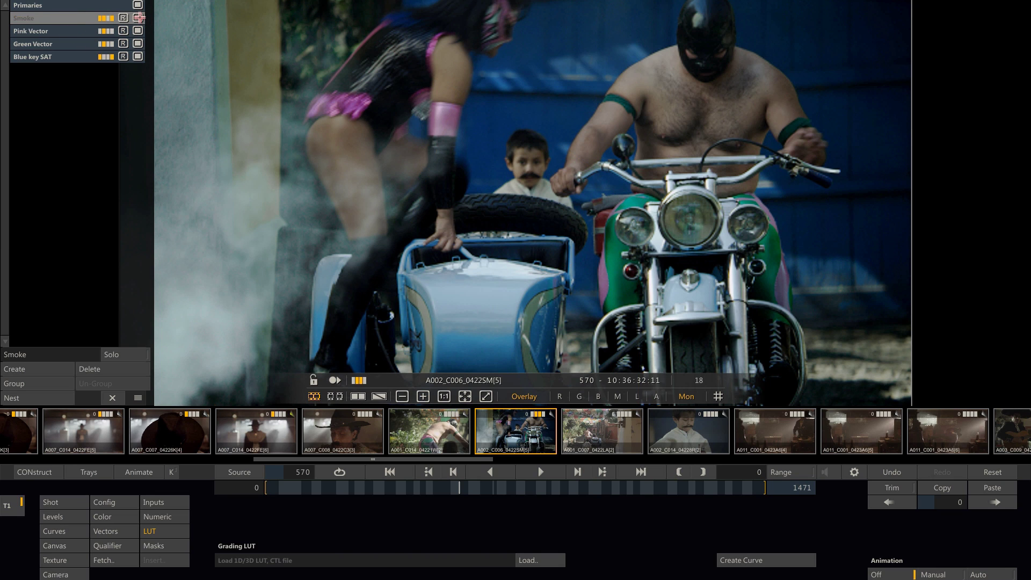
{"action": "left_click", "coordinate": [138, 18]}
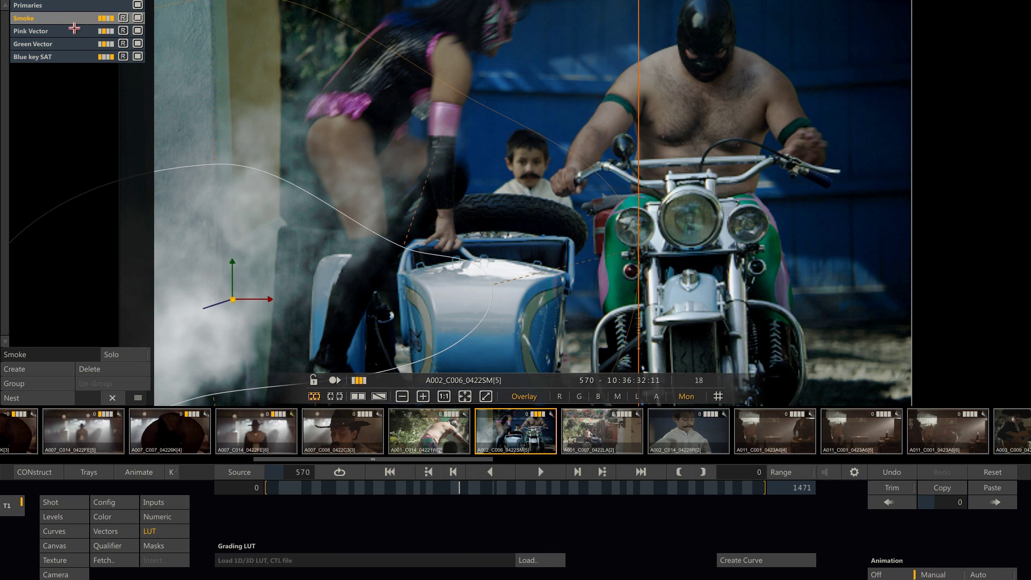
Step: Examine the vector colour selections of the Pink Vector and Green Vector layers
{"action": "left_click", "coordinate": [74, 30]}
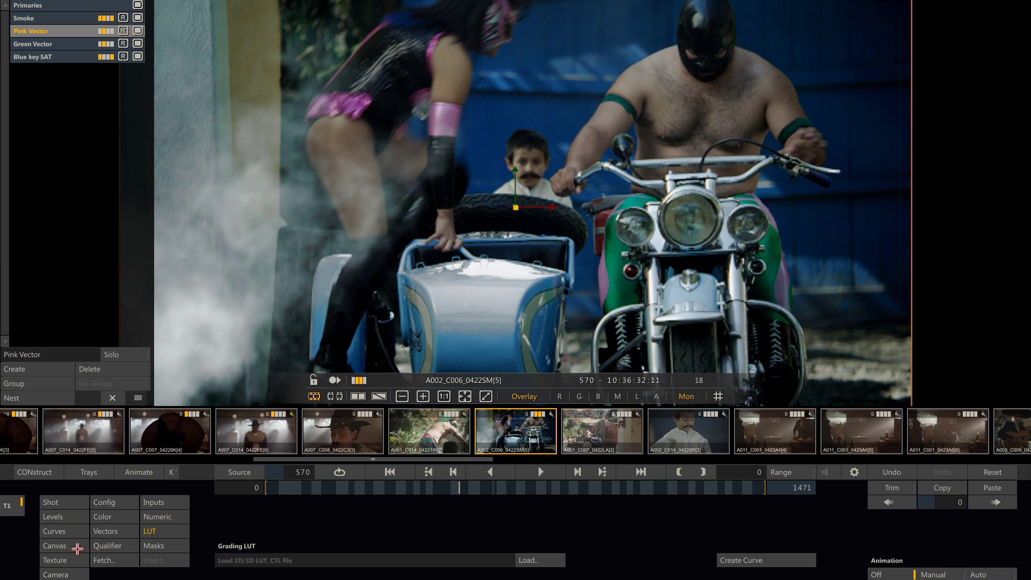
{"action": "left_click", "coordinate": [111, 531]}
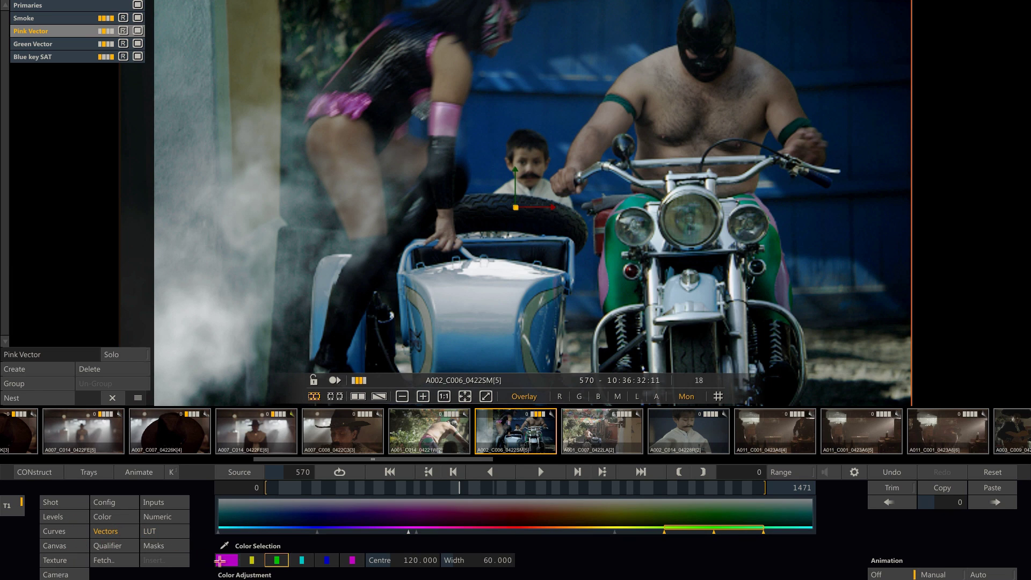
{"action": "left_click", "coordinate": [220, 561]}
{"action": "left_click", "coordinate": [74, 45]}
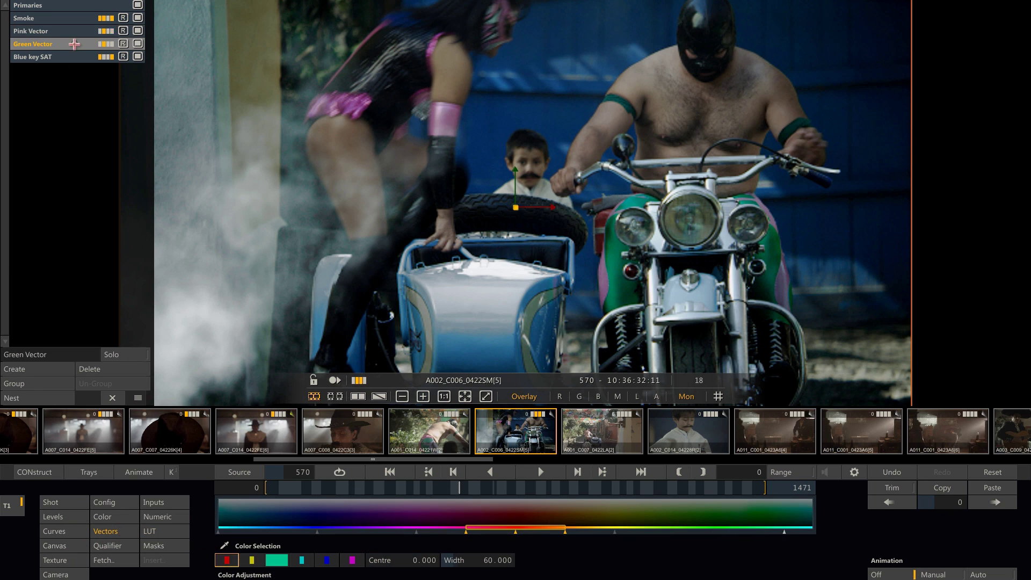
{"action": "left_click", "coordinate": [283, 563]}
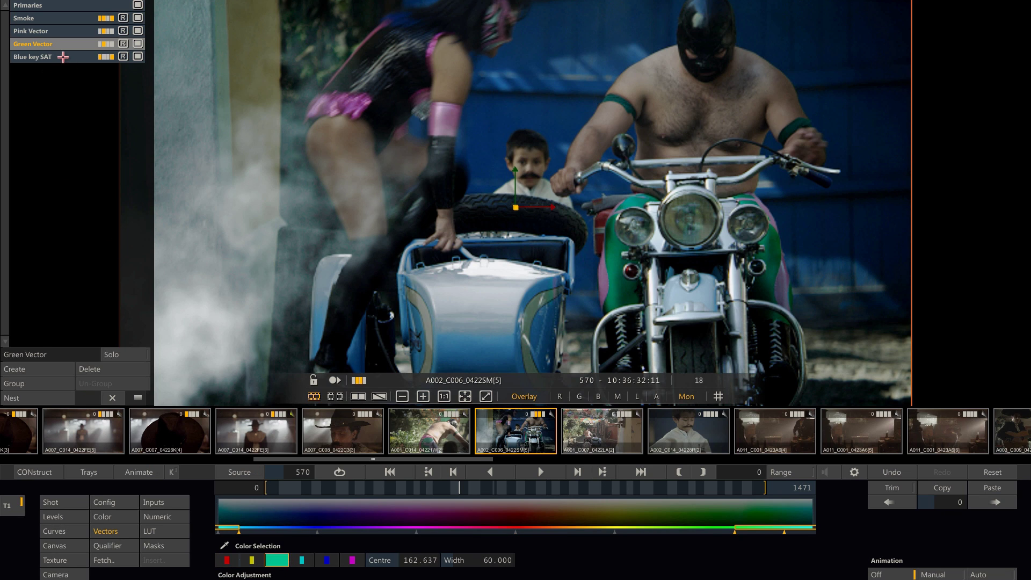
Step: Examine the Blue key SAT layer's qualifier and its matte, and reselect the Primaries layer
{"action": "left_click", "coordinate": [65, 57]}
{"action": "left_click", "coordinate": [108, 545]}
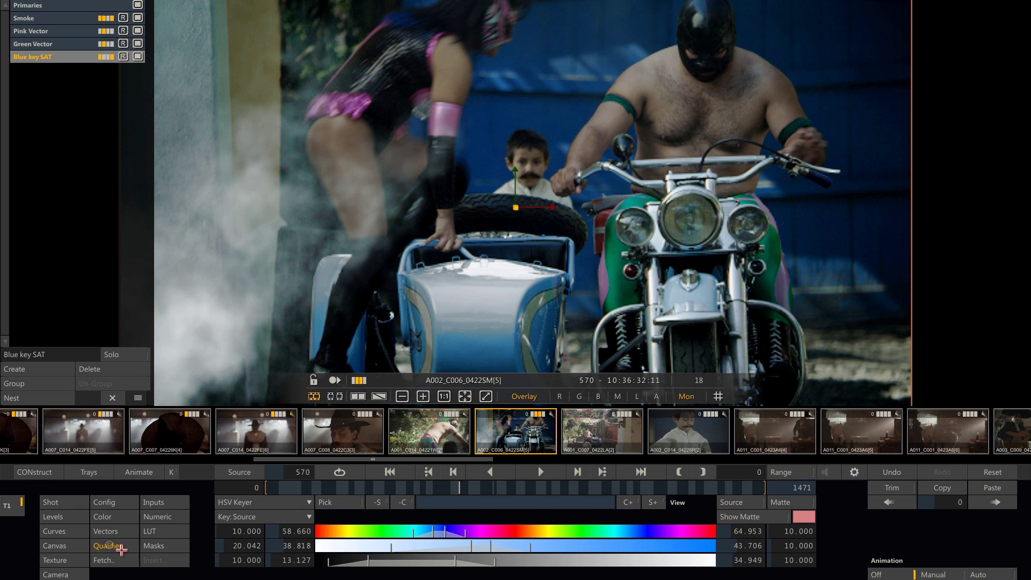
{"action": "left_click", "coordinate": [802, 500]}
{"action": "left_click", "coordinate": [804, 499]}
{"action": "left_click", "coordinate": [106, 6]}
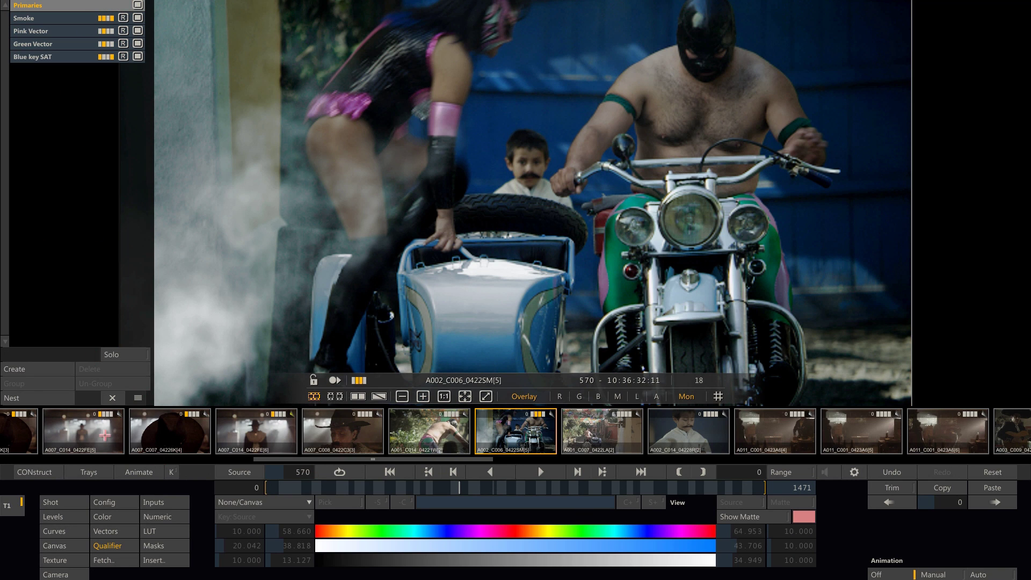
Step: Open the gallery tray and add the current A002_C006_0422SM grade to its first group
{"action": "left_click", "coordinate": [102, 473]}
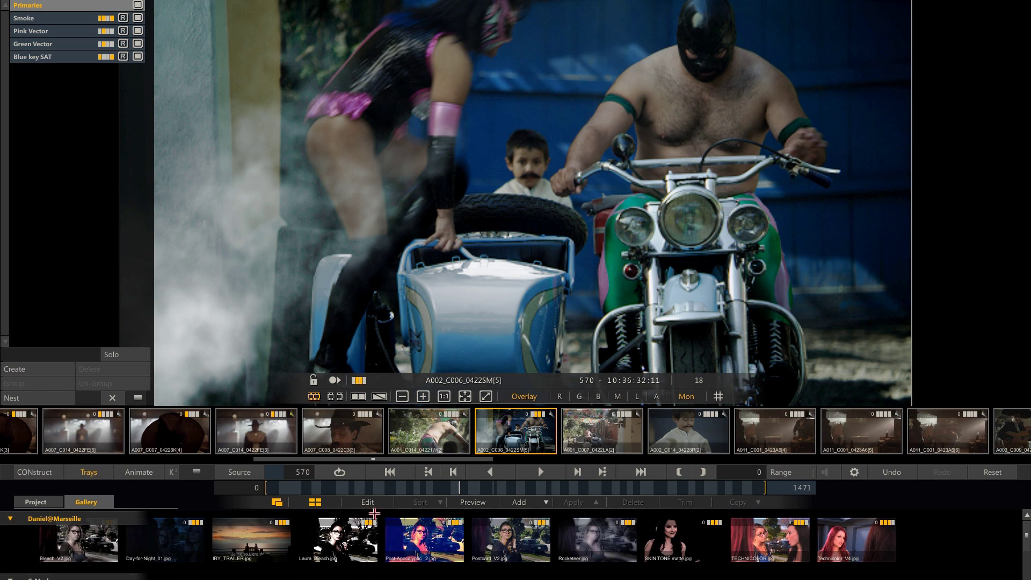
{"action": "left_click", "coordinate": [524, 502]}
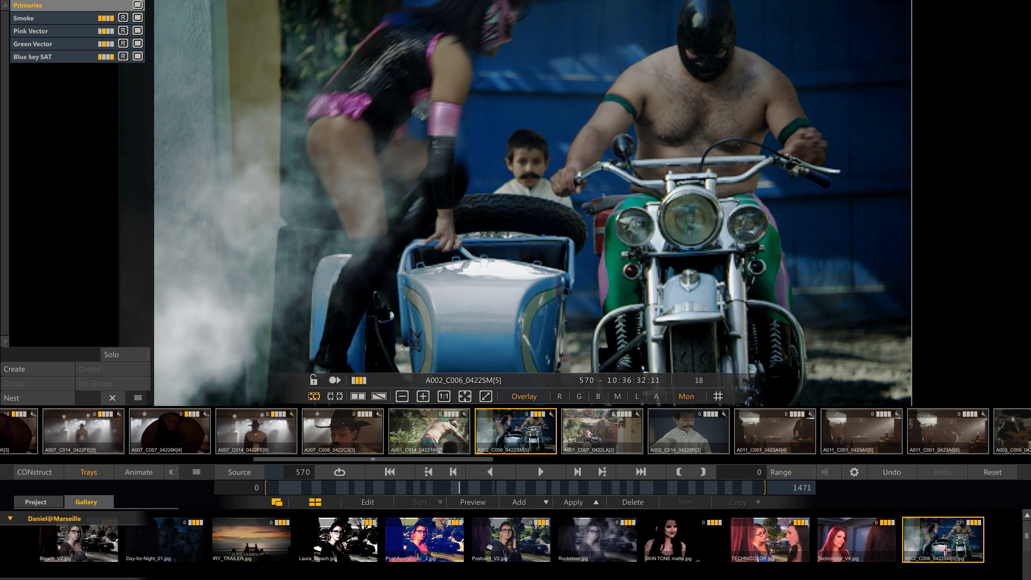
{"action": "mouse_move", "coordinate": [1027, 322]}
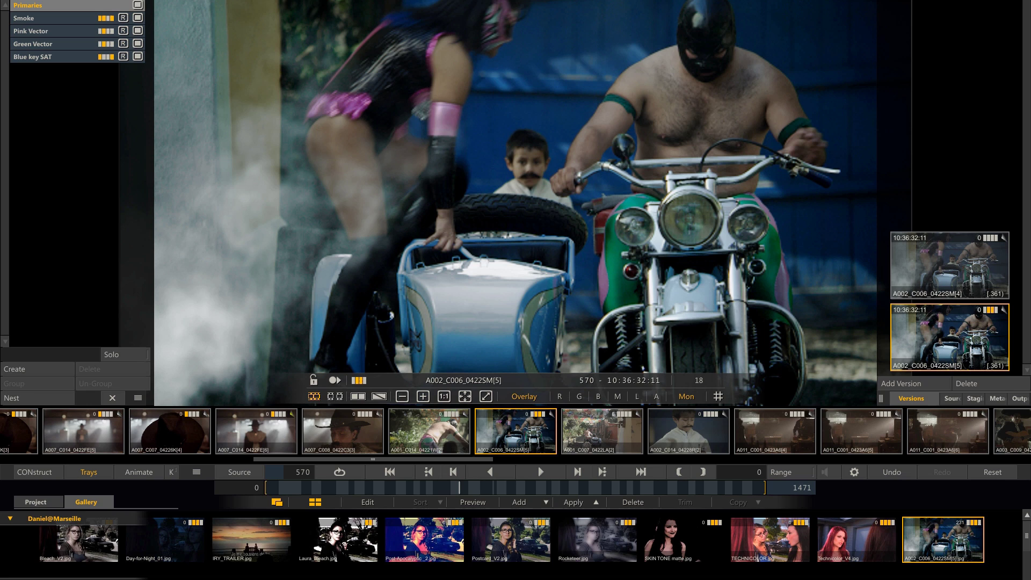
{"action": "key", "text": "ctrl+z"}
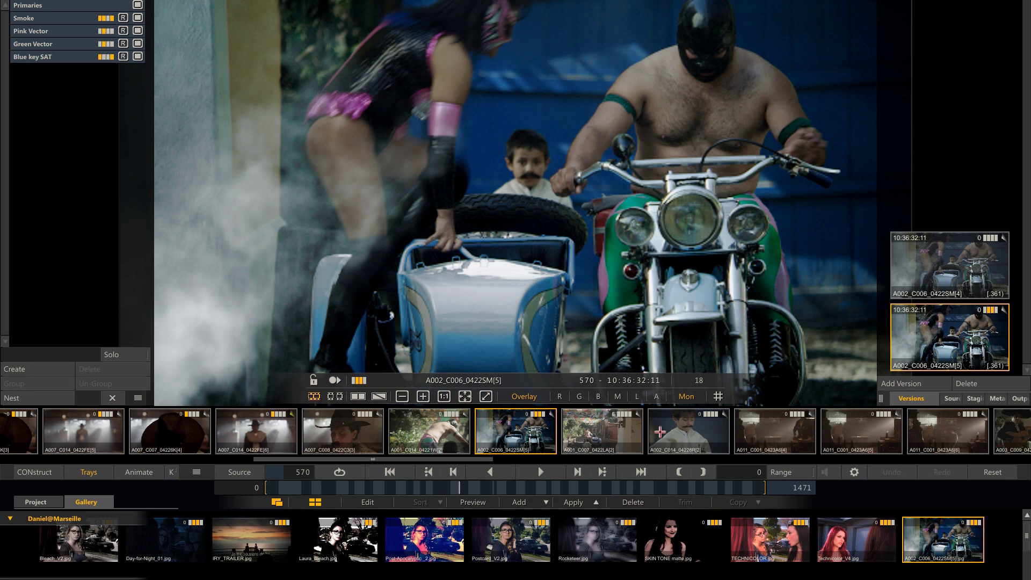
Step: Try applying the saved A002_C006_0422SM grade to shot A002_C014_04228R with Vectors and Curves excluded and LUT included, and reset the shot
{"action": "left_click", "coordinate": [681, 433]}
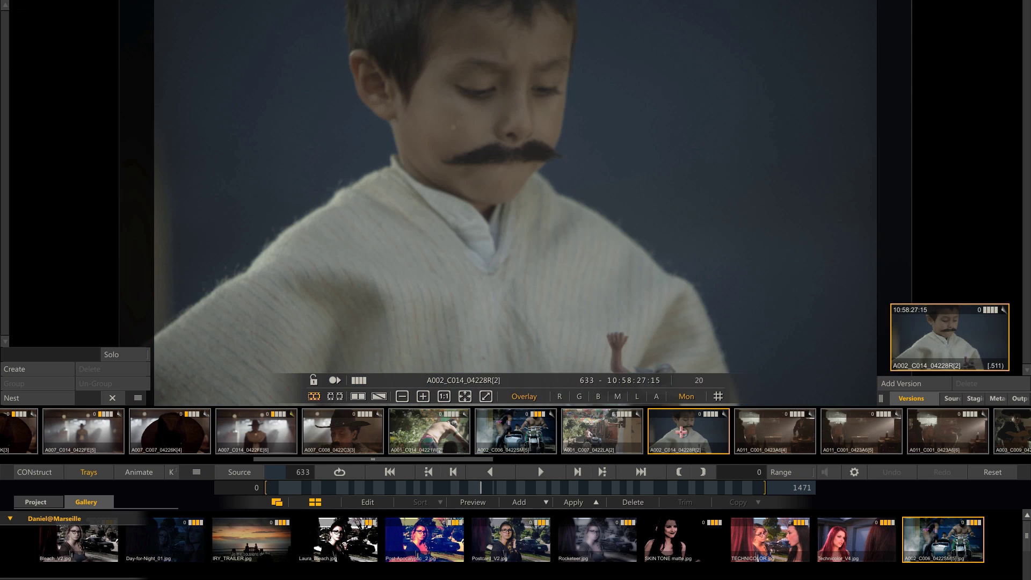
{"action": "left_click", "coordinate": [594, 501]}
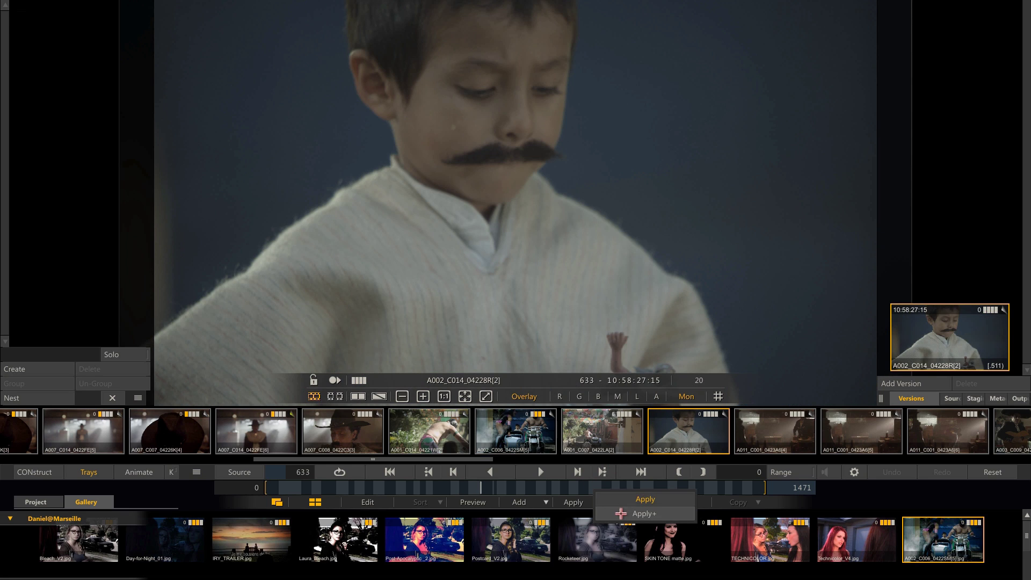
{"action": "left_click", "coordinate": [620, 513]}
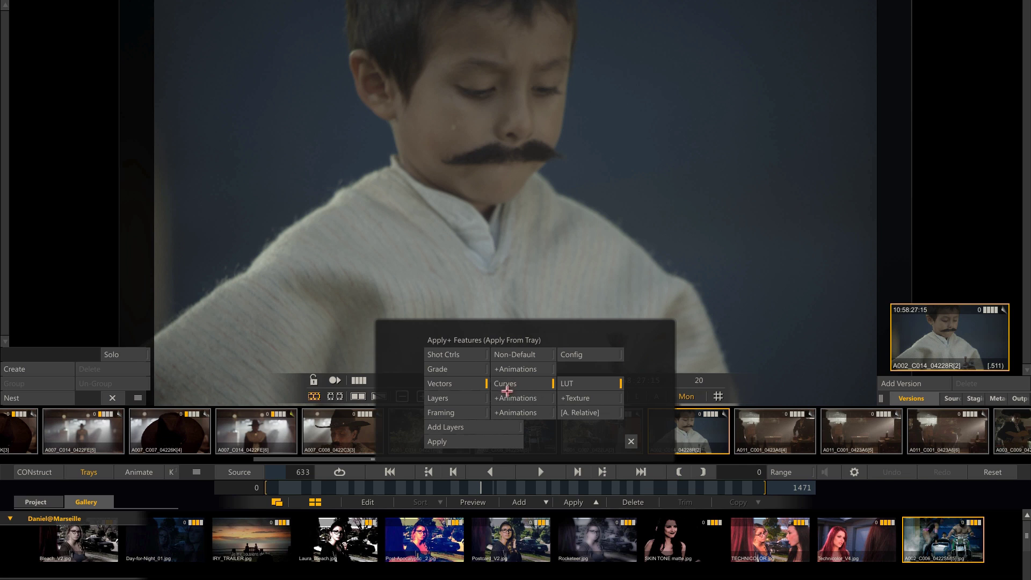
{"action": "left_click", "coordinate": [479, 383]}
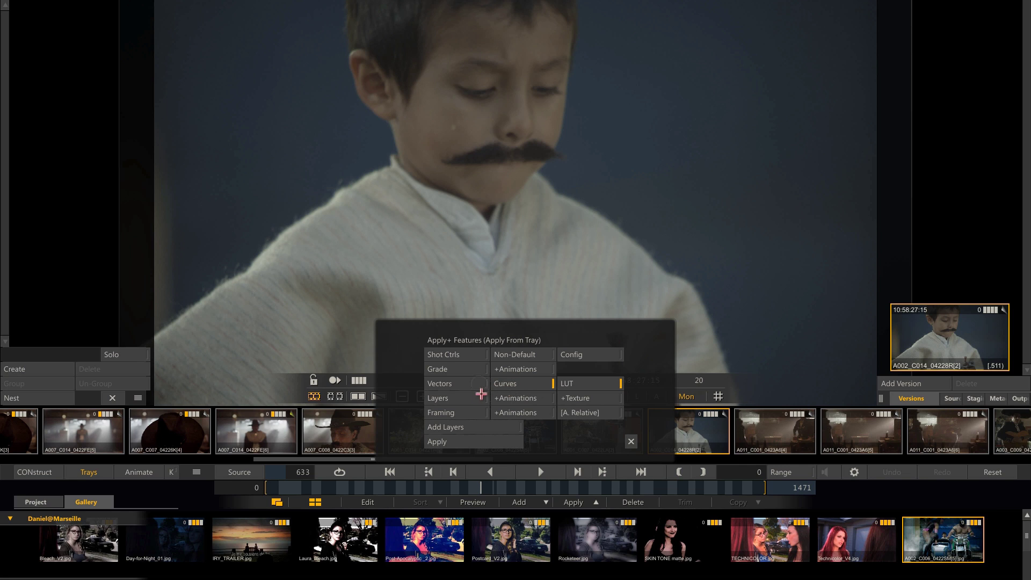
{"action": "left_click", "coordinate": [536, 385]}
{"action": "left_click", "coordinate": [446, 442]}
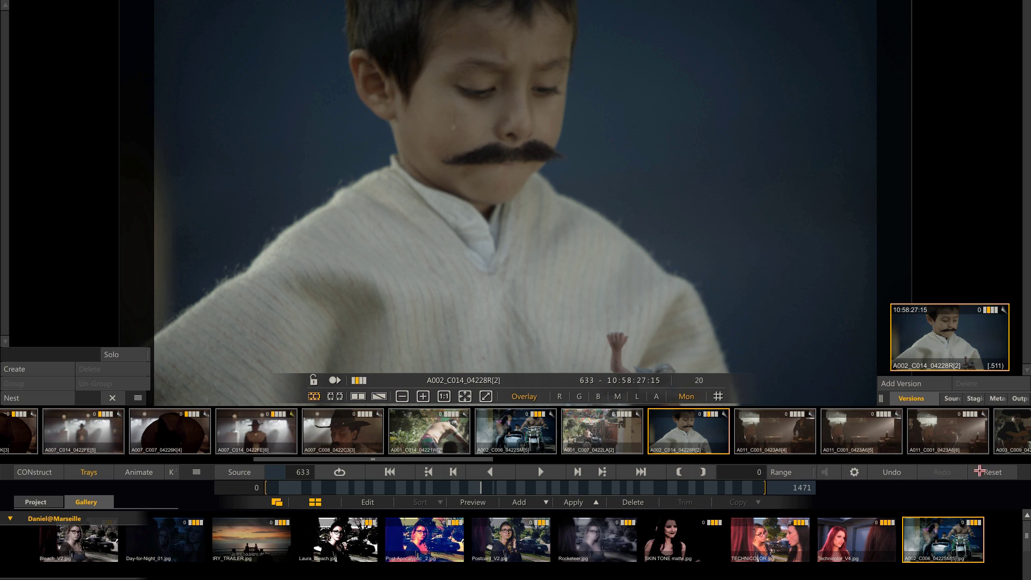
{"action": "left_click", "coordinate": [980, 472]}
{"action": "left_click", "coordinate": [981, 472]}
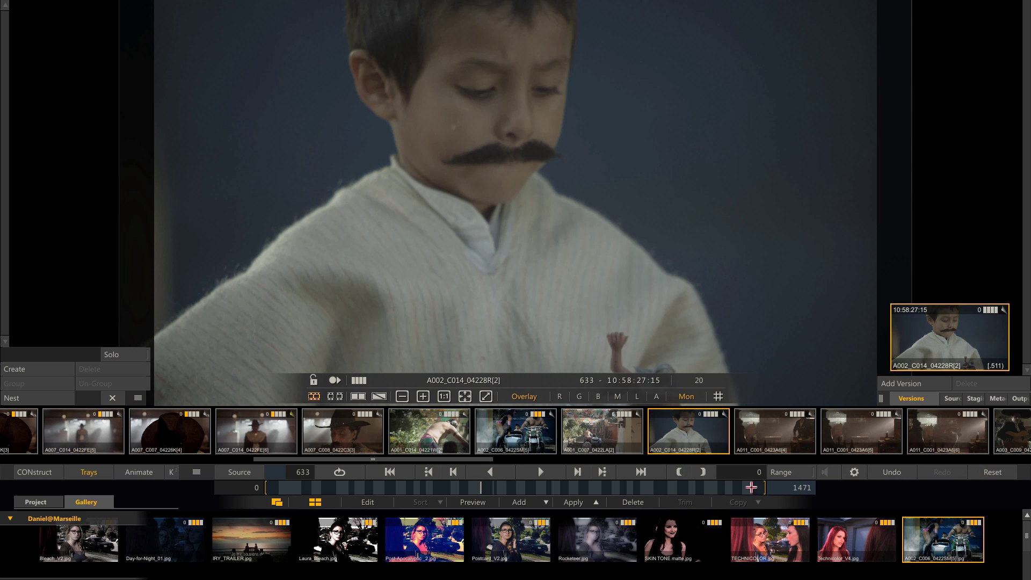
Step: Apply only the Curves and LUT of the saved A002_C006_0422SM grade to shot A002_C014_04228R
{"action": "left_click", "coordinate": [593, 501]}
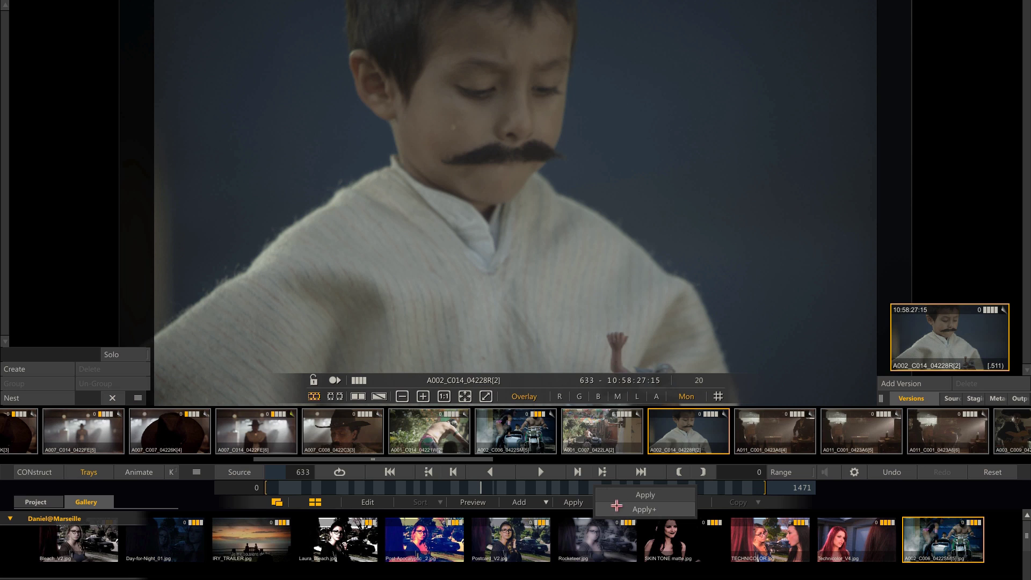
{"action": "left_click", "coordinate": [617, 508]}
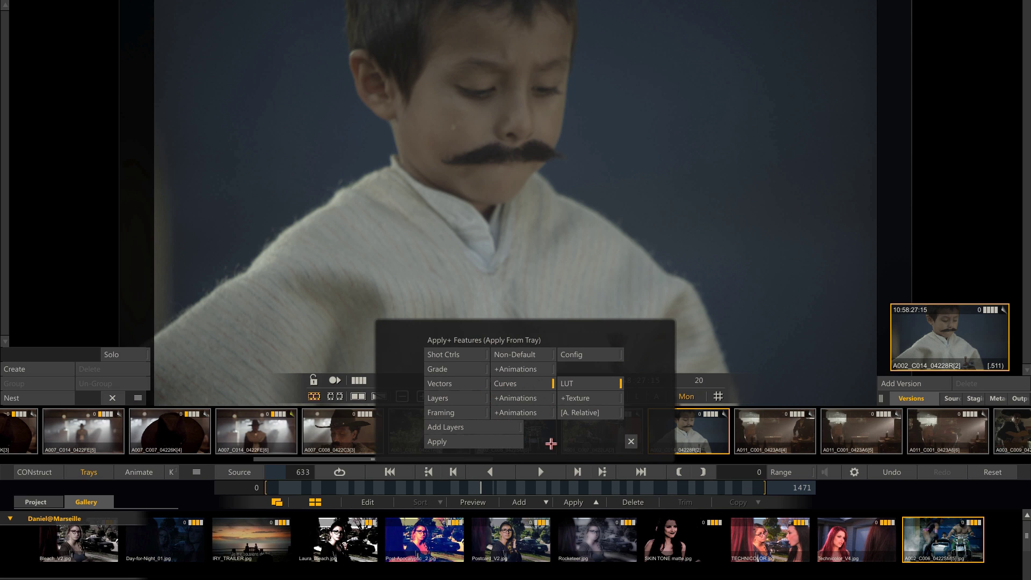
{"action": "left_click", "coordinate": [447, 442]}
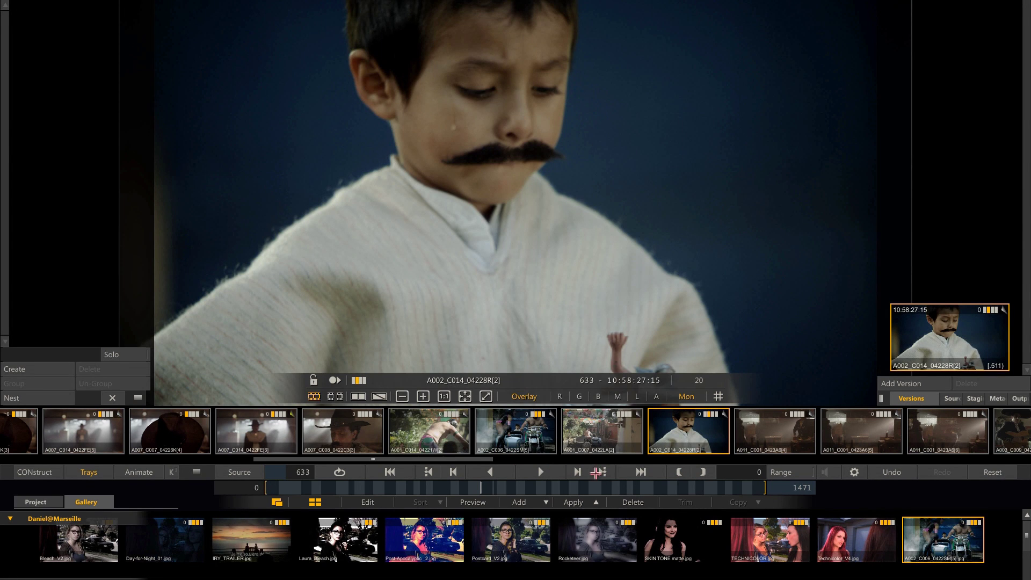
Step: Apply the saved A002_C006_0422SM grade with its curves, LUT, vectors and layers to shot A001_C007_0422LA, and switch off its Smoke layer
{"action": "left_click", "coordinate": [613, 441]}
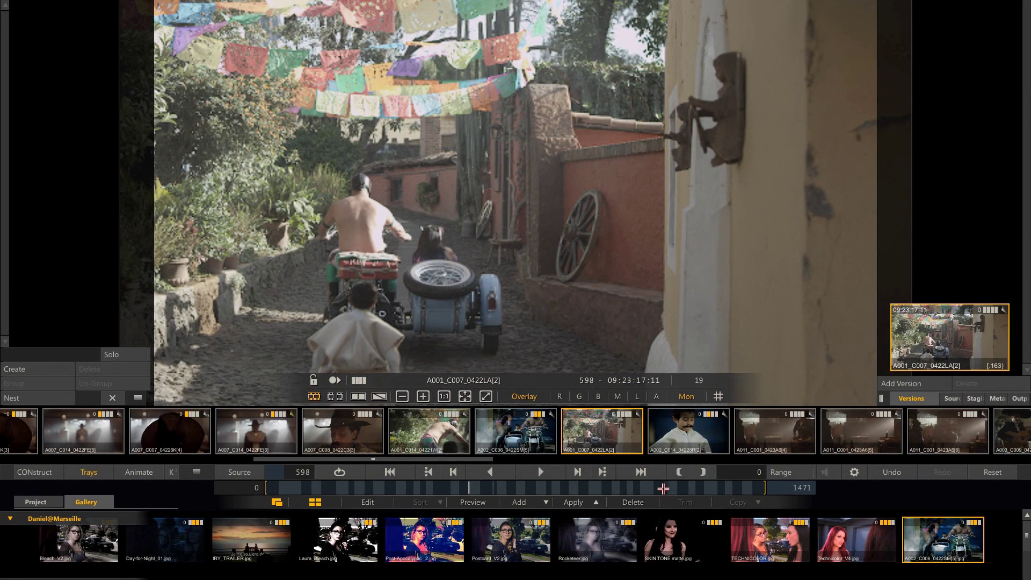
{"action": "left_click", "coordinate": [596, 501]}
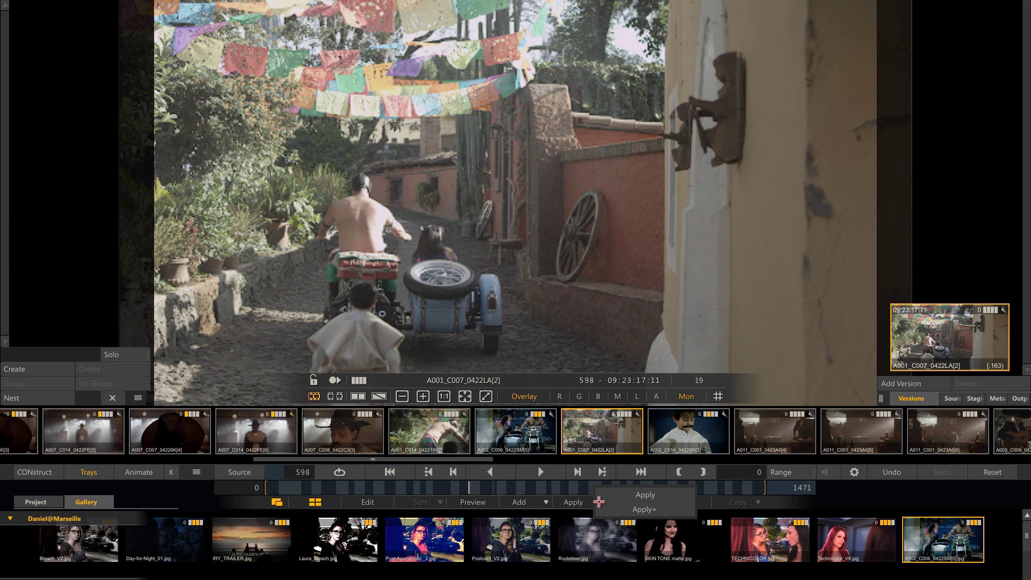
{"action": "left_click", "coordinate": [614, 509]}
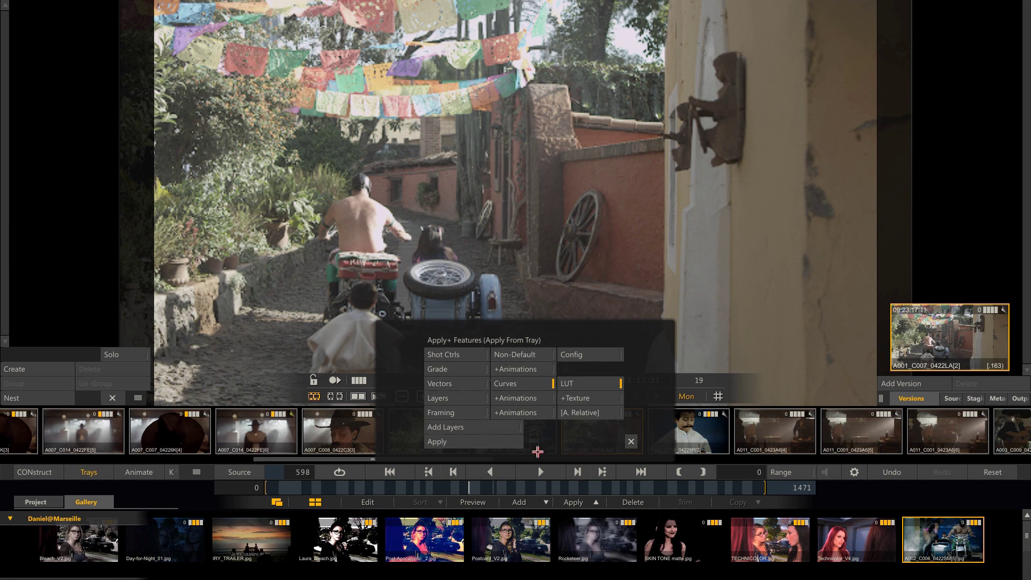
{"action": "left_click", "coordinate": [472, 383]}
{"action": "left_click", "coordinate": [448, 440]}
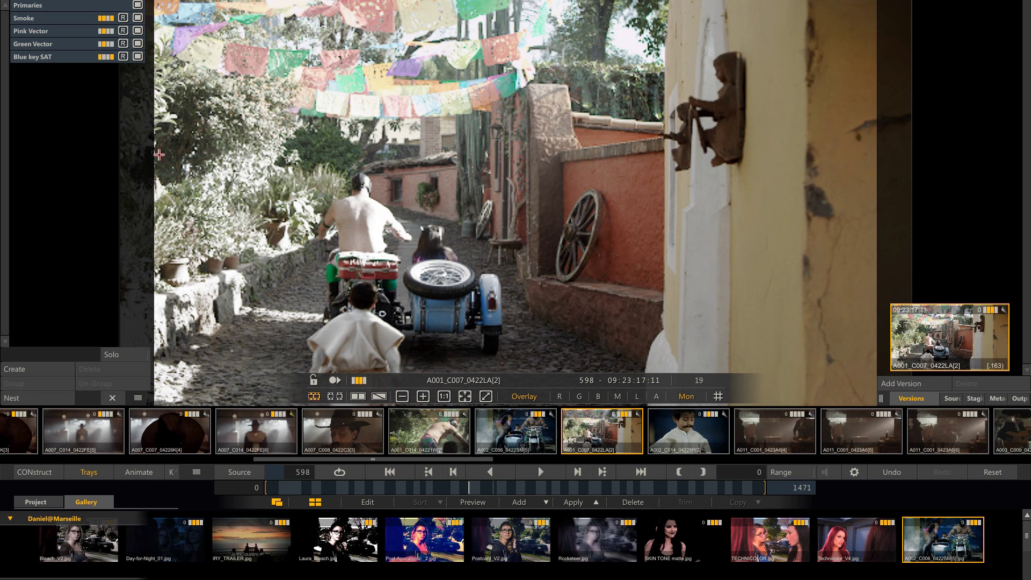
{"action": "left_click", "coordinate": [137, 18]}
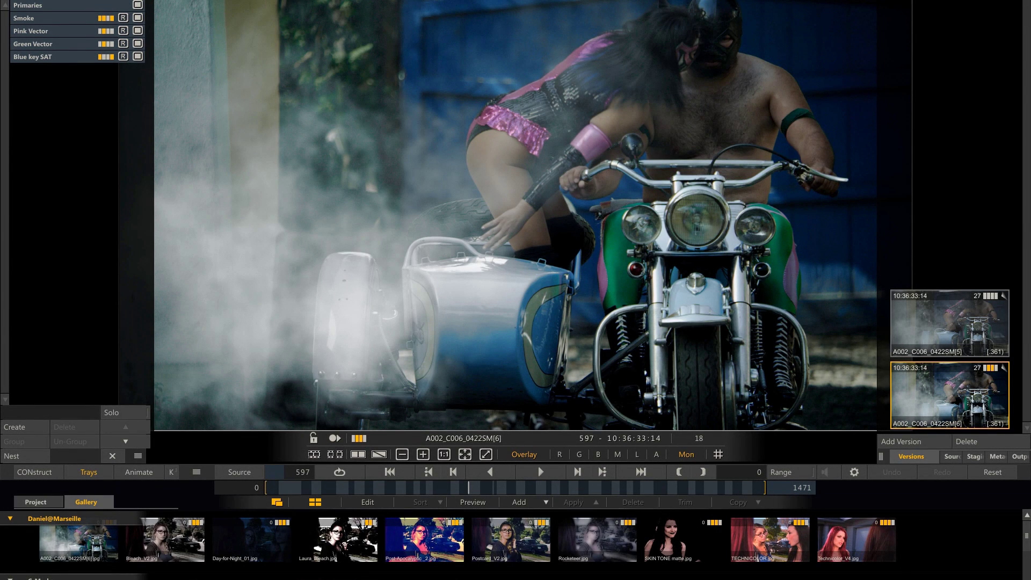
Step: Open the floating Memories window, move it slightly, and keep it open while switching to Edit, Process and the gallery tray
{"action": "key", "text": "m"}
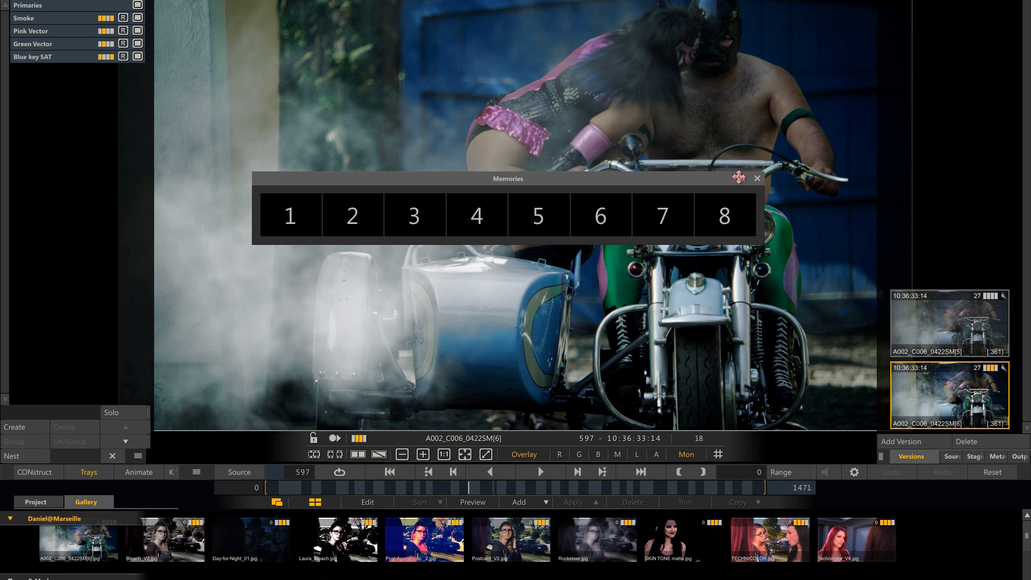
{"action": "mouse_move", "coordinate": [739, 177]}
{"action": "left_mouse_down"}
{"action": "mouse_move", "coordinate": [714, 164]}
{"action": "mouse_move", "coordinate": [752, 167]}
{"action": "left_mouse_up"}
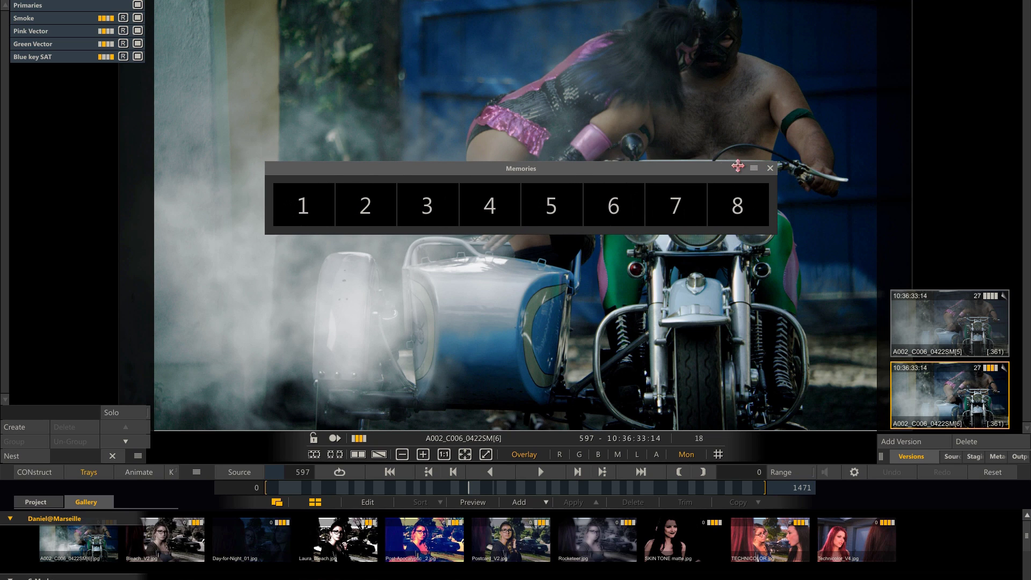
{"action": "right_click", "coordinate": [489, 295]}
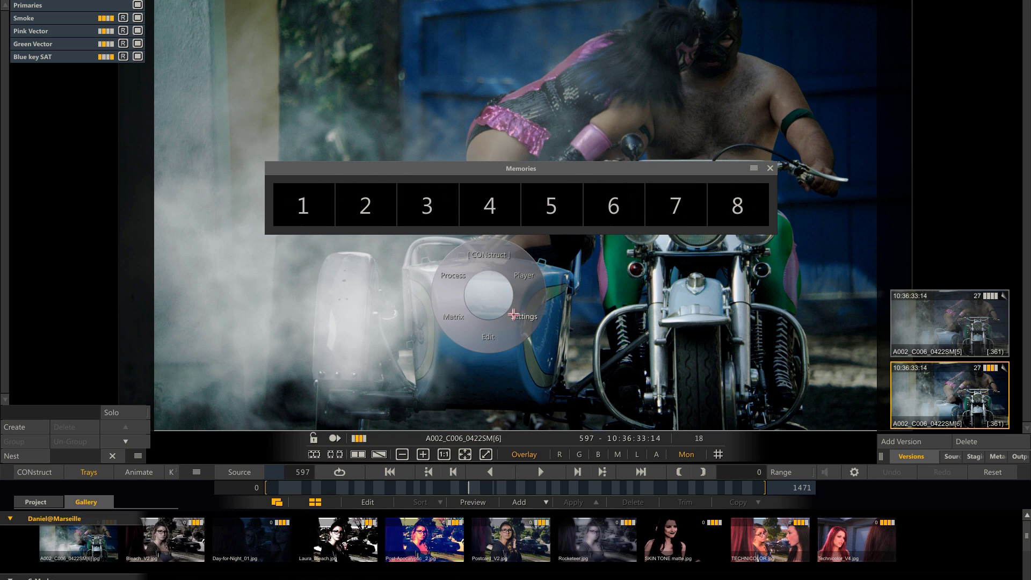
{"action": "left_click", "coordinate": [490, 337]}
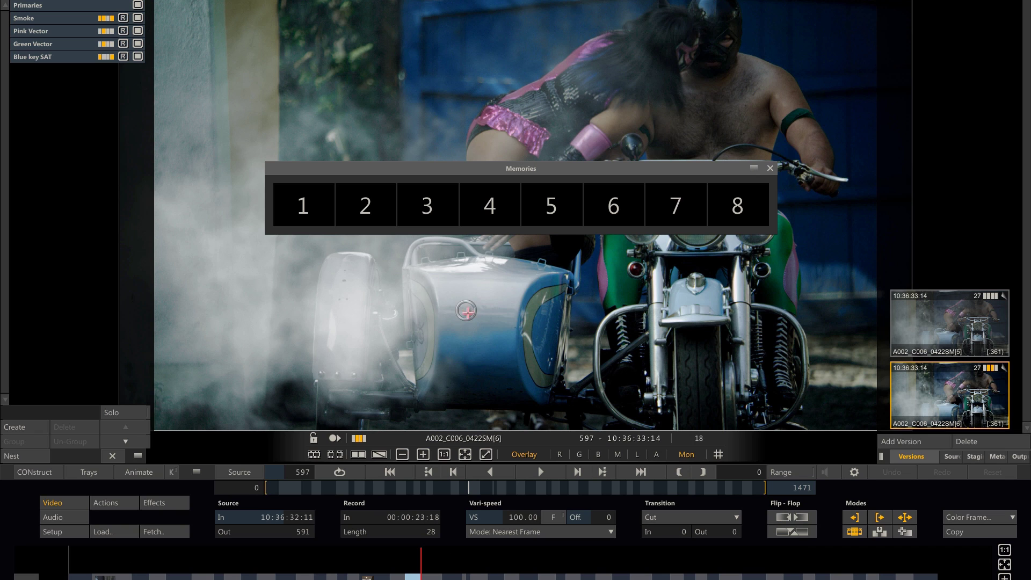
{"action": "right_click", "coordinate": [467, 310]}
{"action": "left_click", "coordinate": [436, 290]}
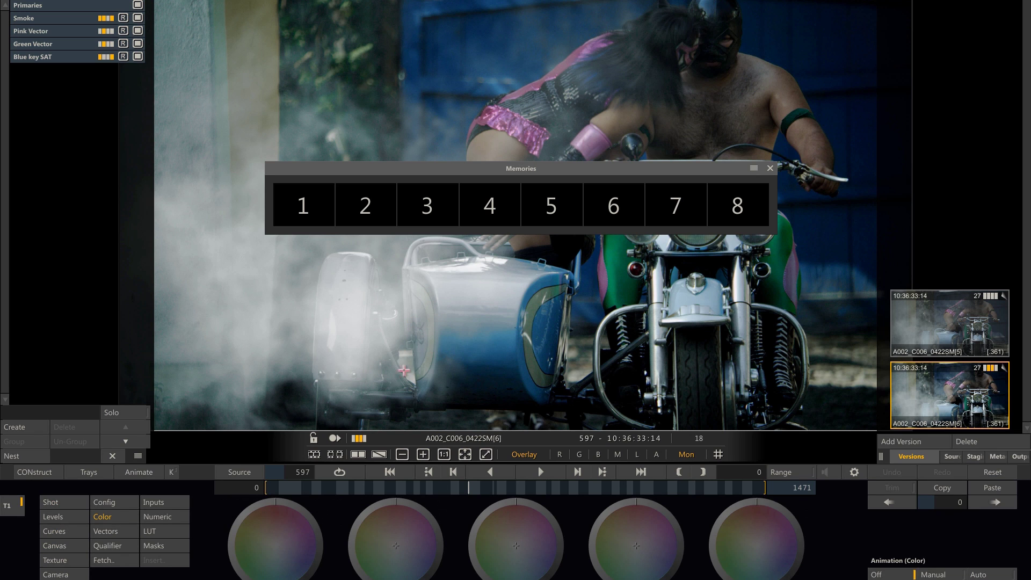
{"action": "left_click", "coordinate": [91, 471]}
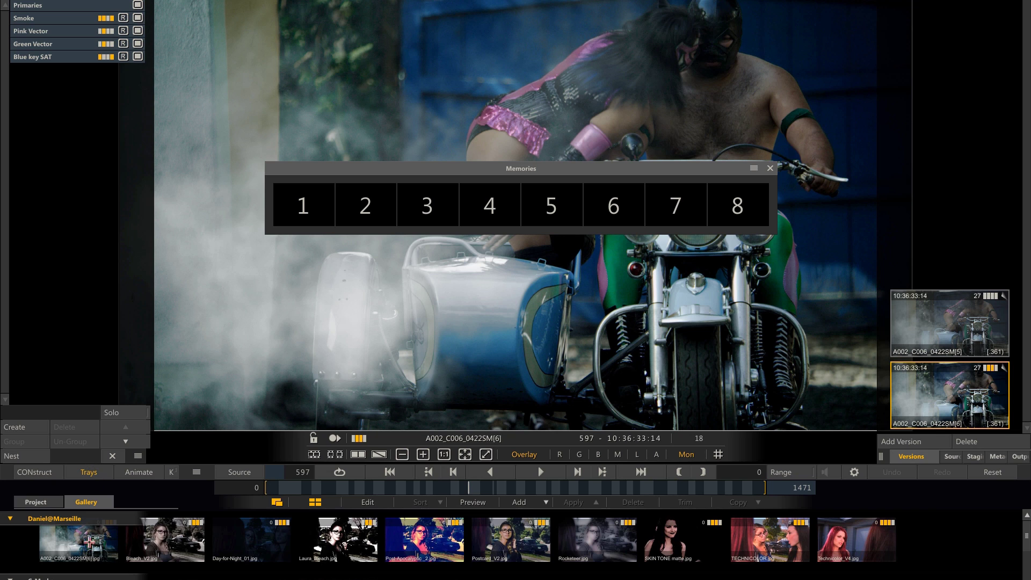
Step: Store the A002_C006_0422SM grade in memory 1 and the seven gallery looks from Bleach_V2 through SKIN TONE matte from memory 2 onward
{"action": "left_click_drag", "start_coordinate": [87, 541], "coordinate": [310, 207]}
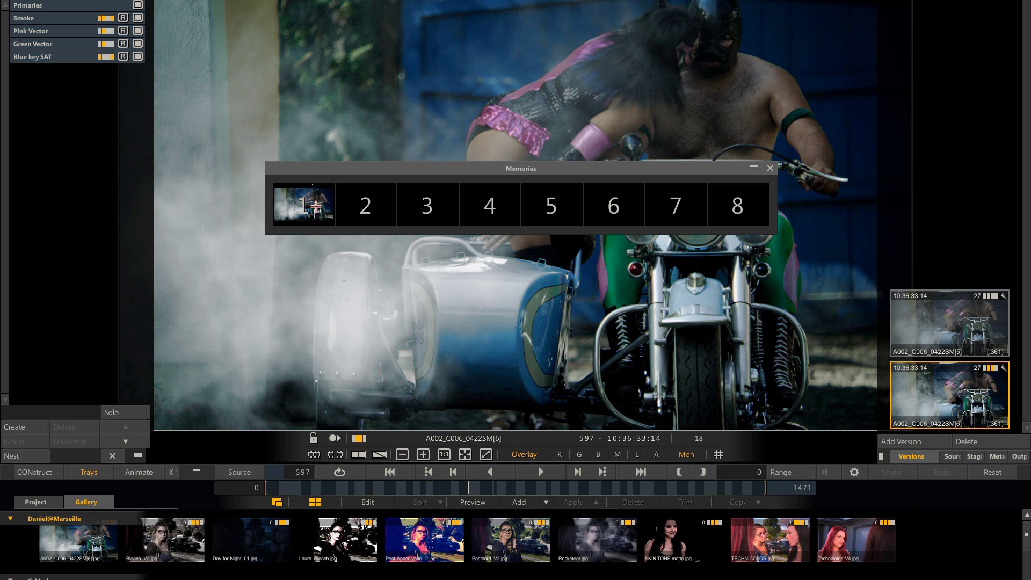
{"action": "left_click", "coordinate": [173, 537], "text": "ctrl"}
{"action": "left_click", "coordinate": [247, 537], "text": "ctrl"}
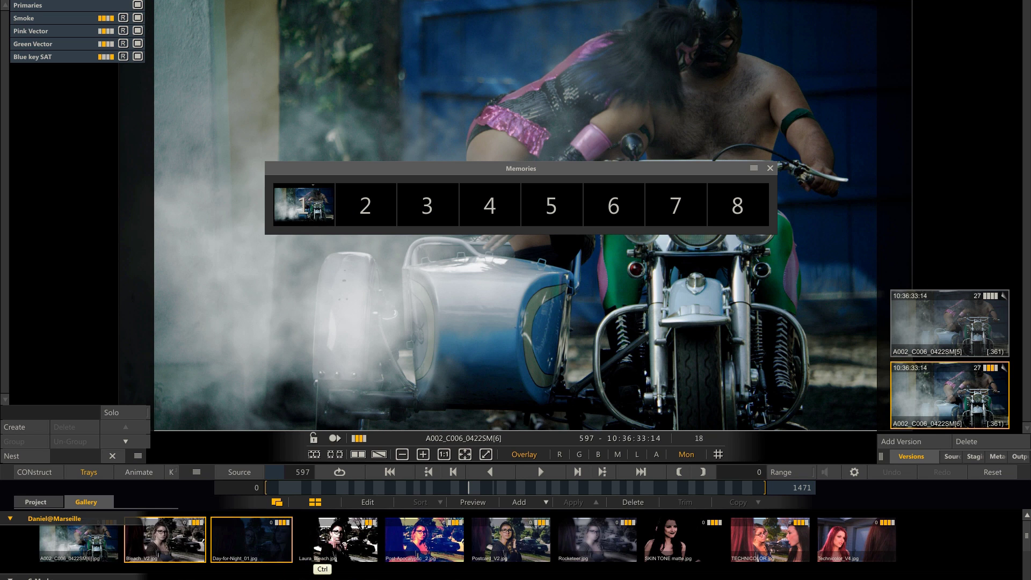
{"action": "left_click", "coordinate": [337, 540], "text": "ctrl"}
{"action": "left_click", "coordinate": [423, 539], "text": "ctrl"}
{"action": "left_click", "coordinate": [509, 539], "text": "ctrl"}
{"action": "left_click", "coordinate": [591, 540], "text": "ctrl"}
{"action": "left_click", "coordinate": [680, 536], "text": "ctrl"}
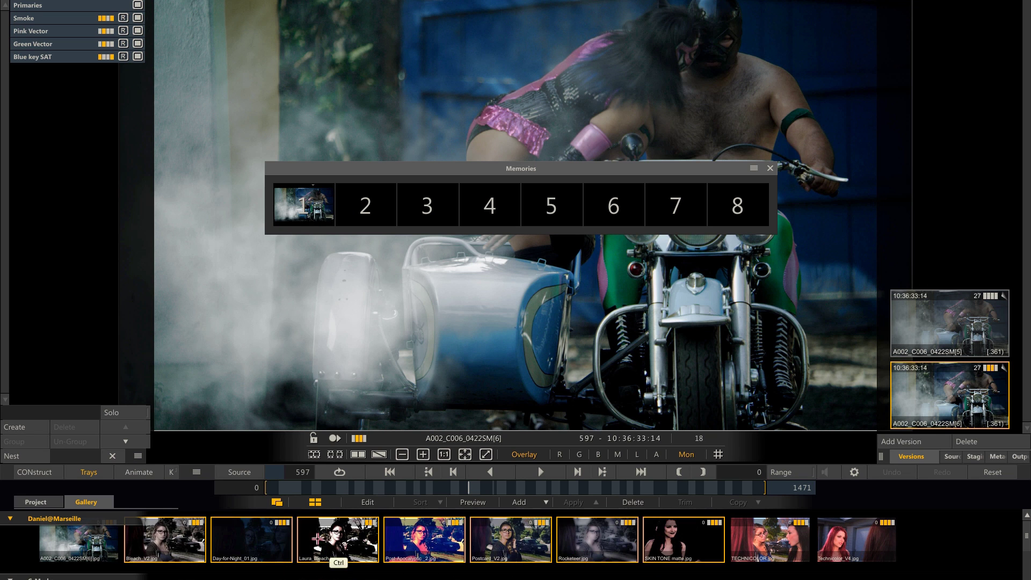
{"action": "left_click_drag", "start_coordinate": [179, 540], "coordinate": [384, 214]}
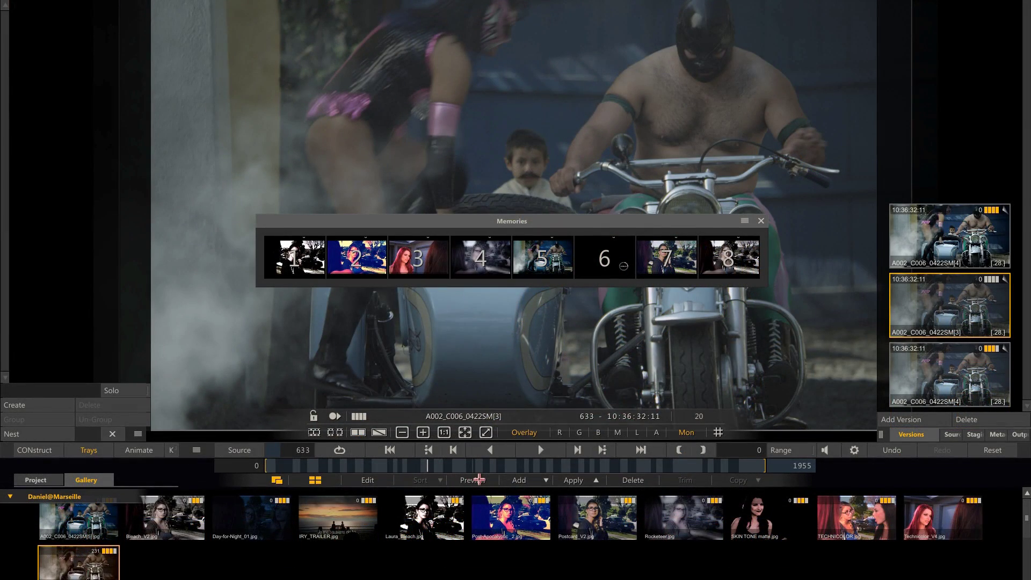
Step: Turn on Preview and try the looks in memories 4, 5, 3, 2, 1 and again 4 on shot A002_C006_0422SM
{"action": "left_click", "coordinate": [481, 479]}
{"action": "left_click", "coordinate": [502, 261]}
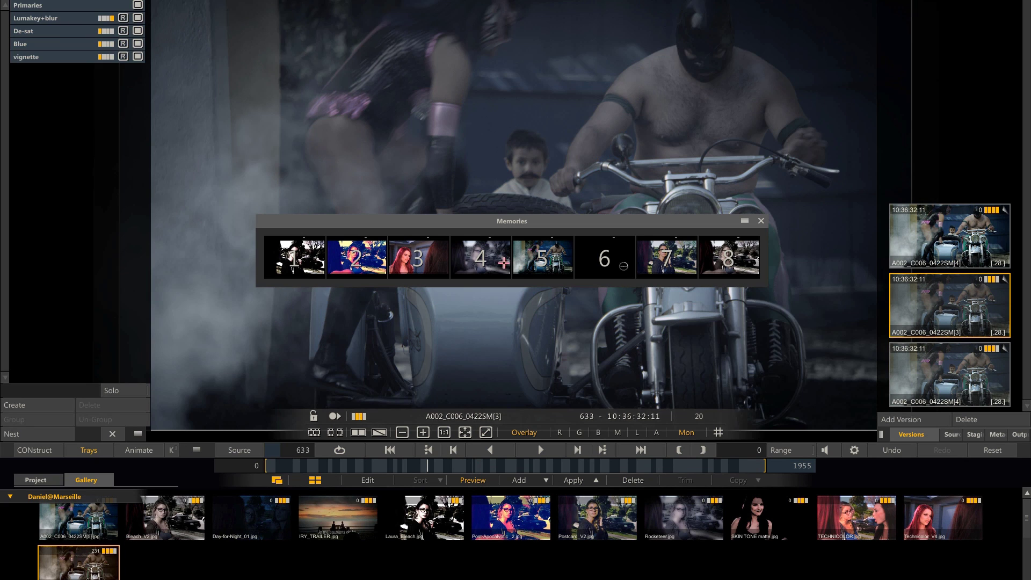
{"action": "left_click", "coordinate": [553, 259]}
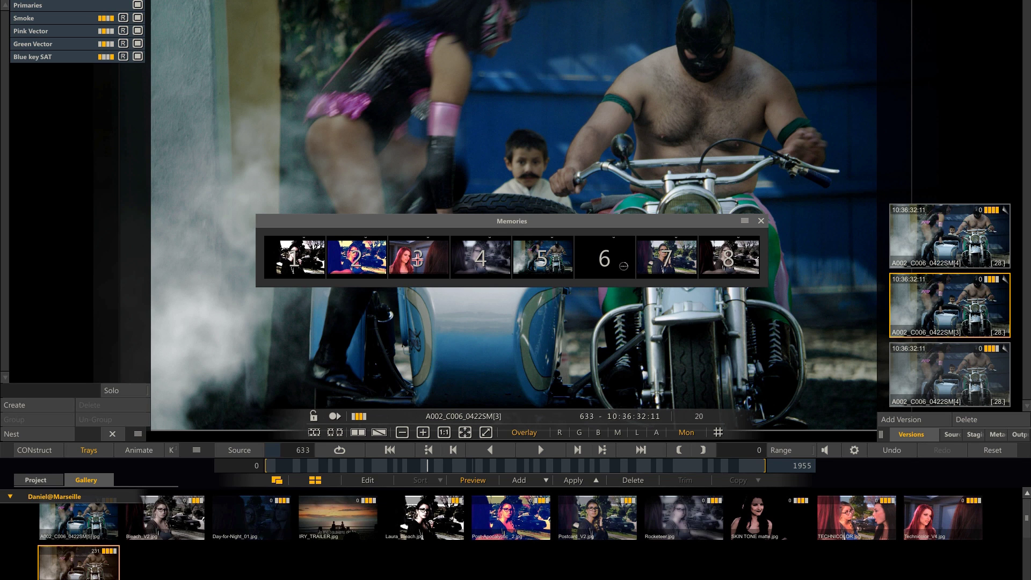
{"action": "left_click", "coordinate": [417, 259]}
{"action": "left_click", "coordinate": [362, 259]}
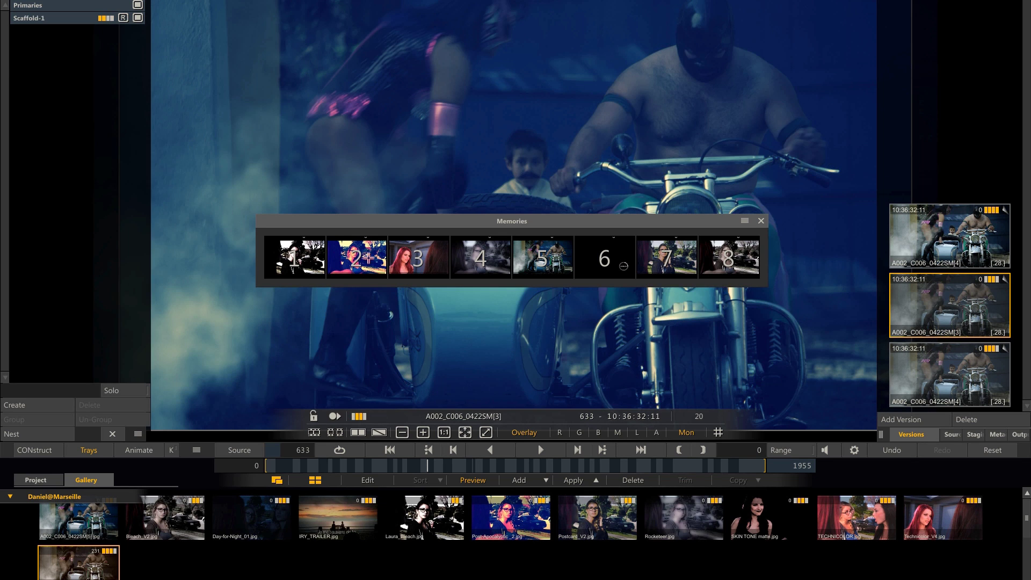
{"action": "left_click", "coordinate": [313, 258]}
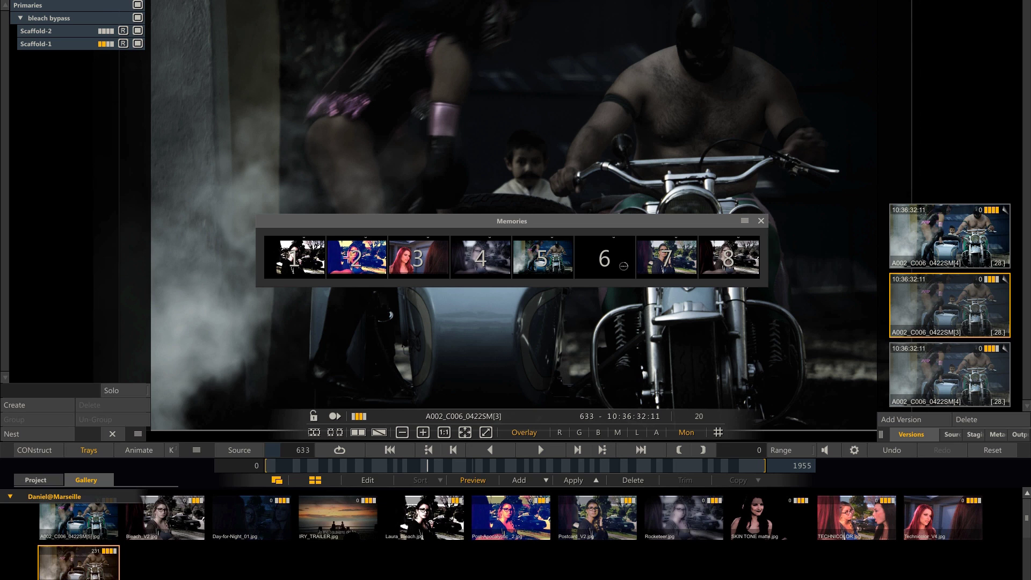
{"action": "left_click", "coordinate": [483, 259]}
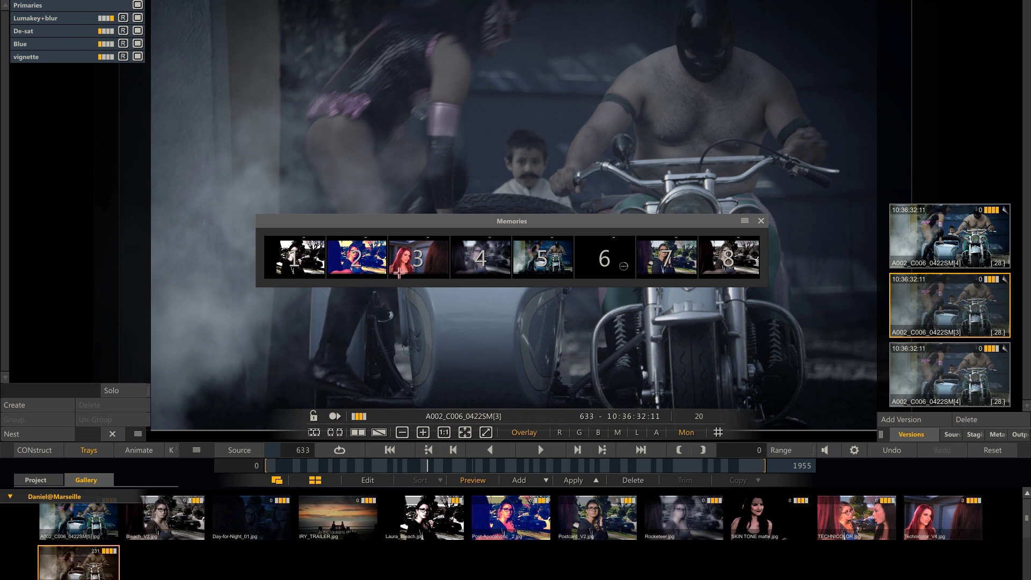
Step: Store the last motorcycle grade of the gallery in empty memory 6 and recall it on the current shot
{"action": "left_click_drag", "start_coordinate": [95, 560], "coordinate": [613, 260]}
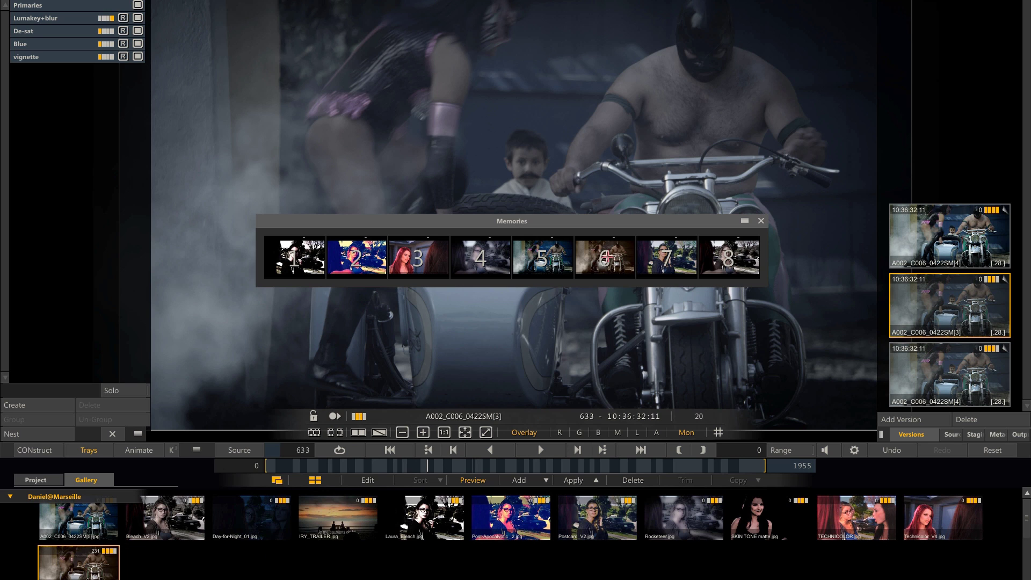
{"action": "left_click", "coordinate": [605, 258]}
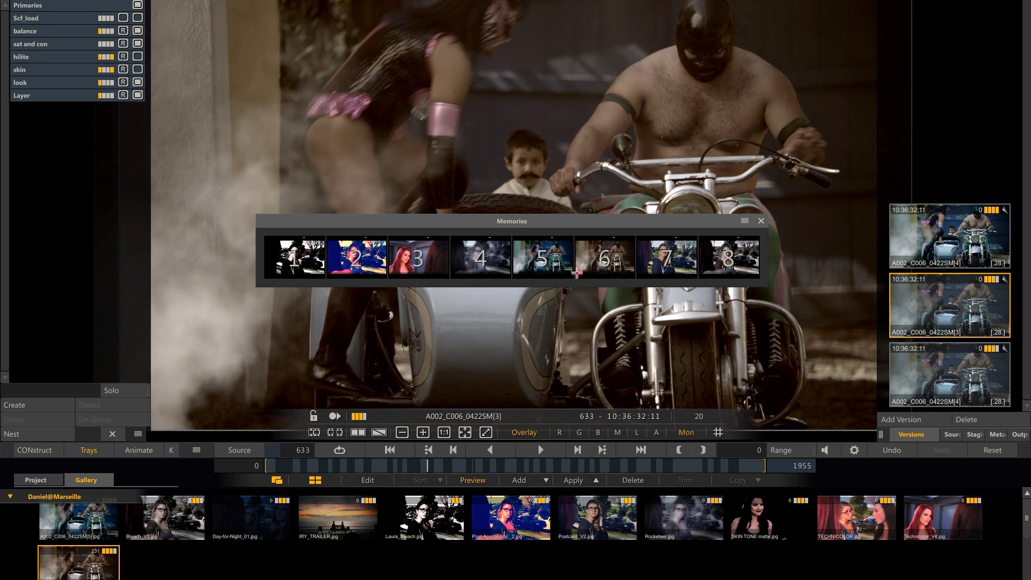
Step: Enable Add Layers in the Apply+ features and stack memories 5, 6 and 2 on the current shot
{"action": "left_click", "coordinate": [596, 480]}
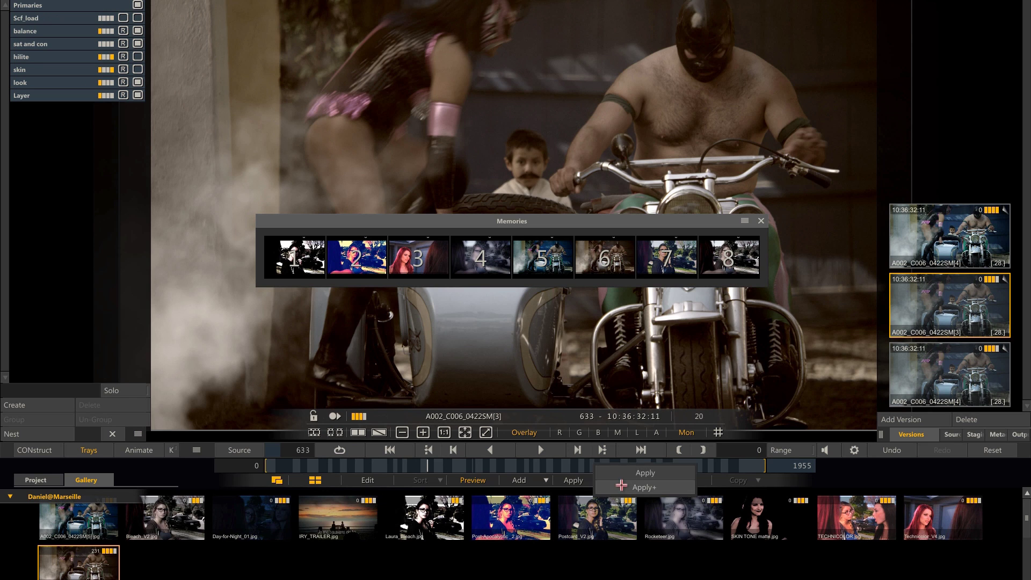
{"action": "left_click", "coordinate": [621, 487]}
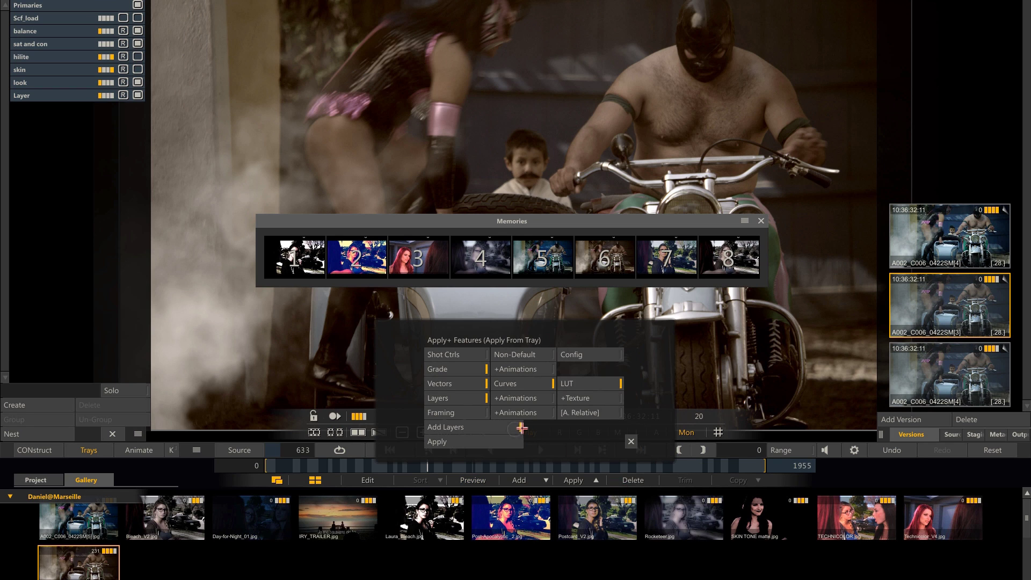
{"action": "left_click", "coordinate": [521, 427]}
{"action": "left_click", "coordinate": [554, 264]}
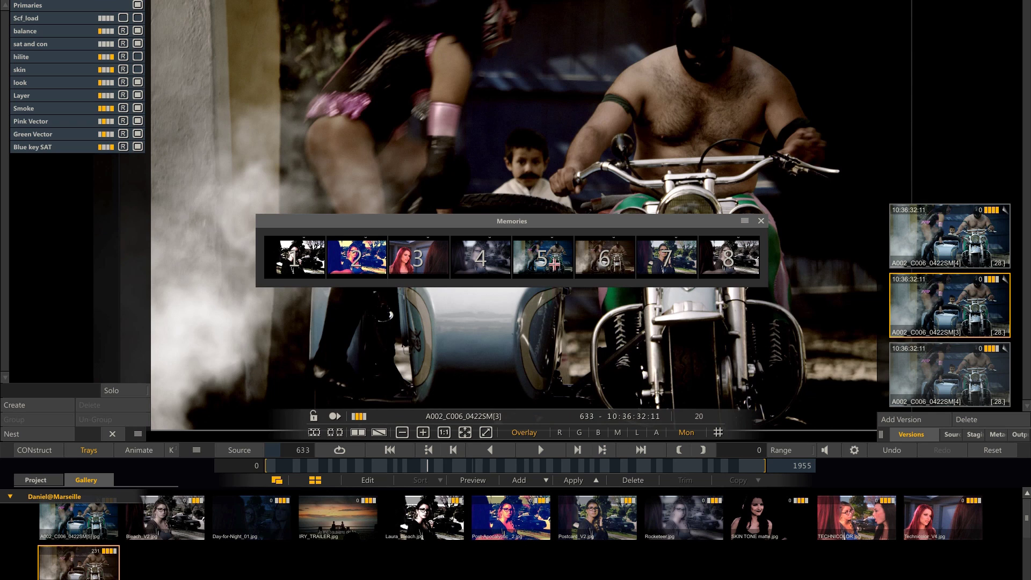
{"action": "left_click", "coordinate": [618, 260]}
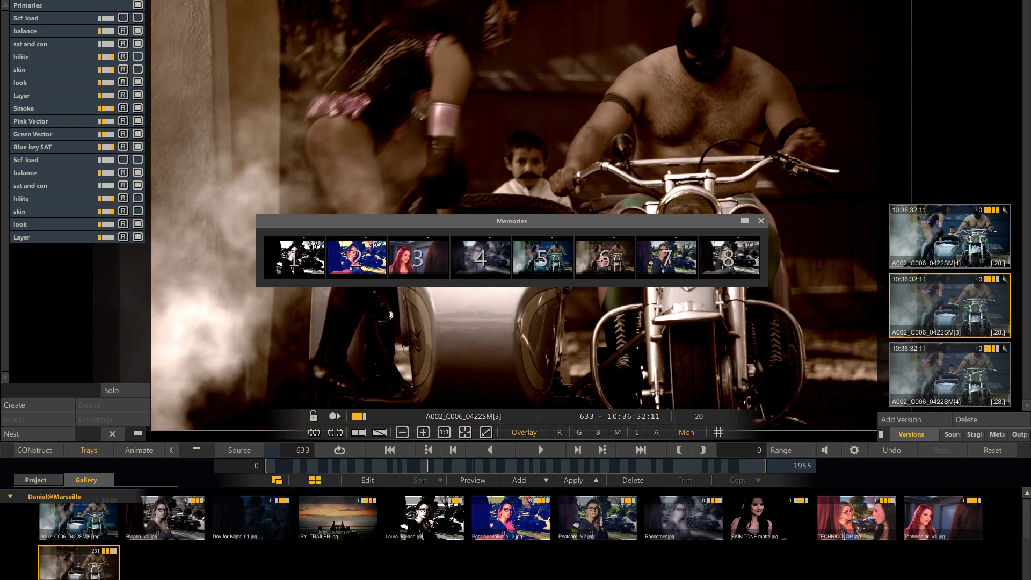
{"action": "left_click", "coordinate": [377, 260]}
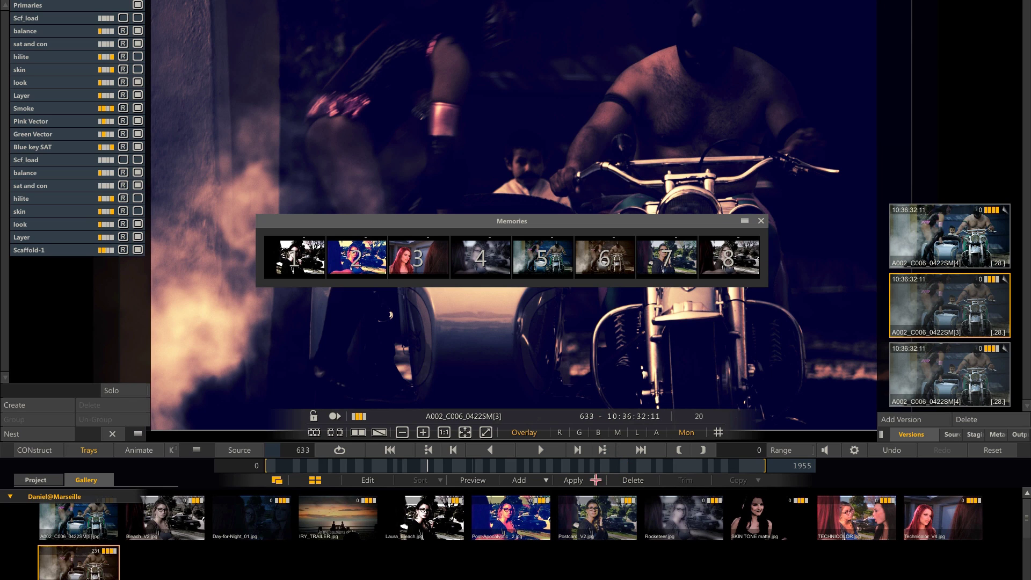
Step: Disable Add Layers in the Apply+ features and recall memories 5, 6, 4 and 3 one after another on the shot
{"action": "left_click", "coordinate": [596, 480]}
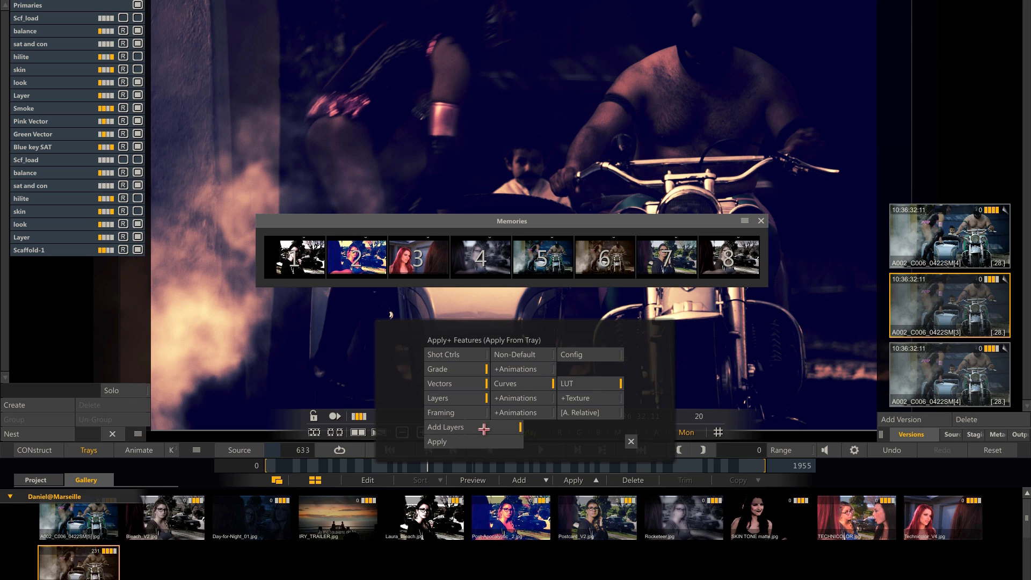
{"action": "left_click", "coordinate": [488, 427]}
{"action": "left_click", "coordinate": [631, 438]}
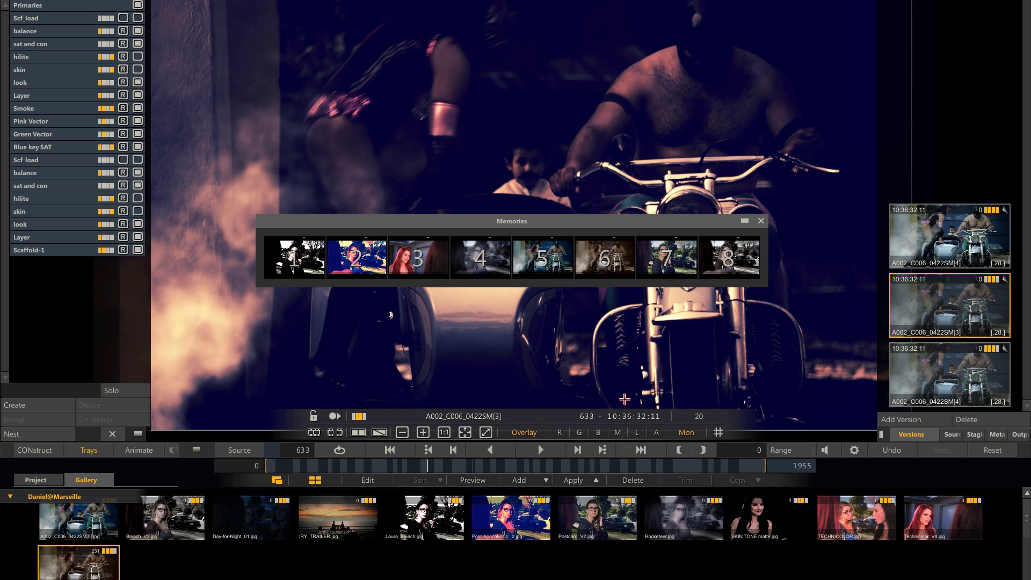
{"action": "left_click", "coordinate": [543, 261]}
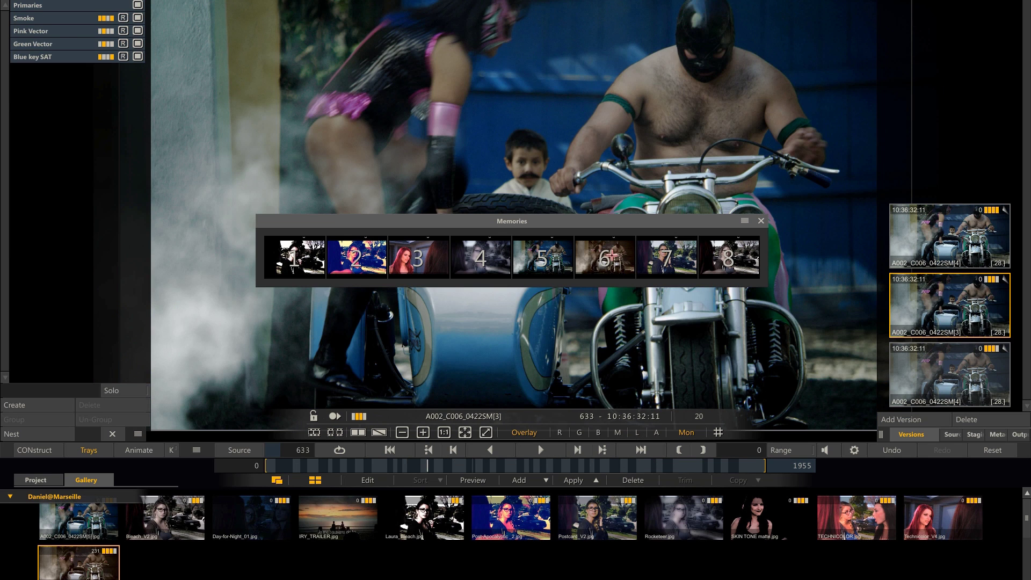
{"action": "left_click", "coordinate": [618, 259]}
{"action": "left_click", "coordinate": [484, 259]}
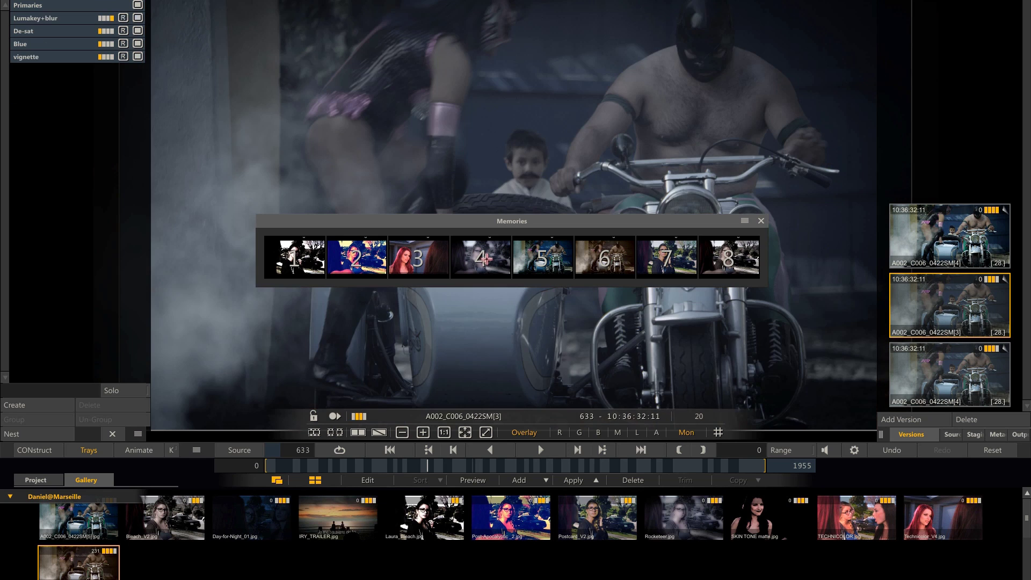
{"action": "left_click", "coordinate": [419, 258]}
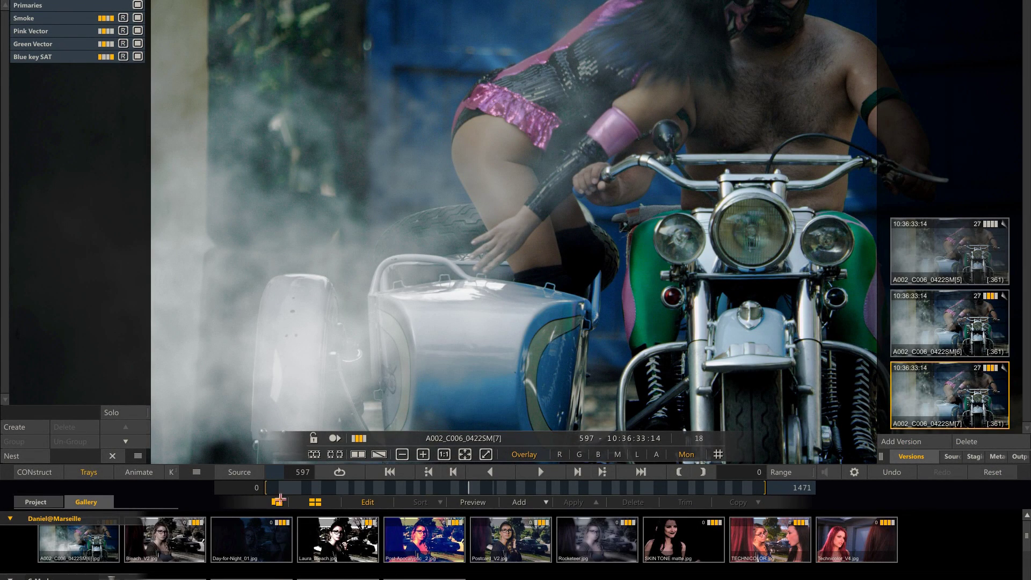
Step: Leave the project for the start screen and sync the user profile with its linked online Assimilate account
{"action": "left_click", "coordinate": [39, 472]}
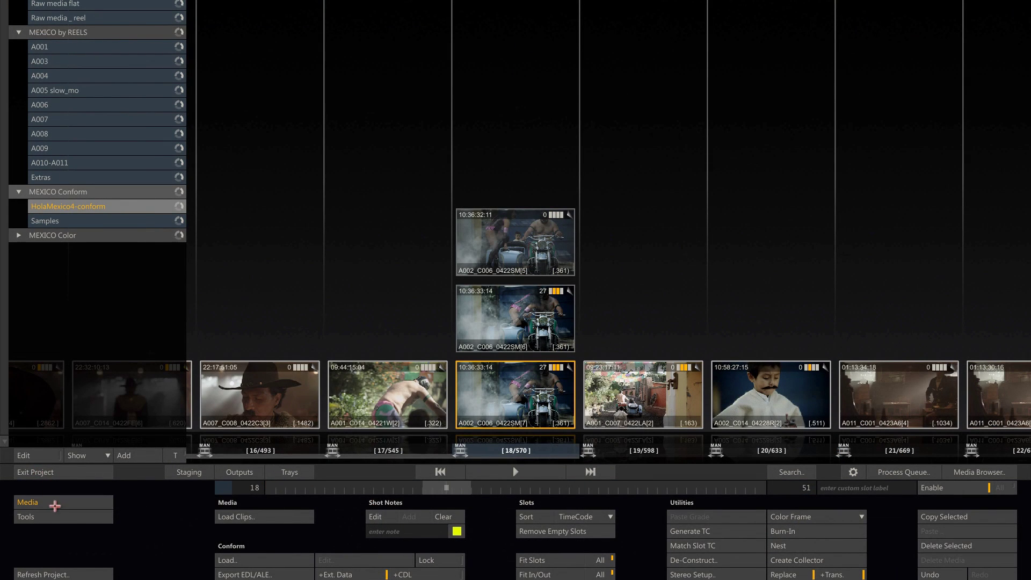
{"action": "left_click", "coordinate": [36, 471]}
{"action": "left_click", "coordinate": [36, 472]}
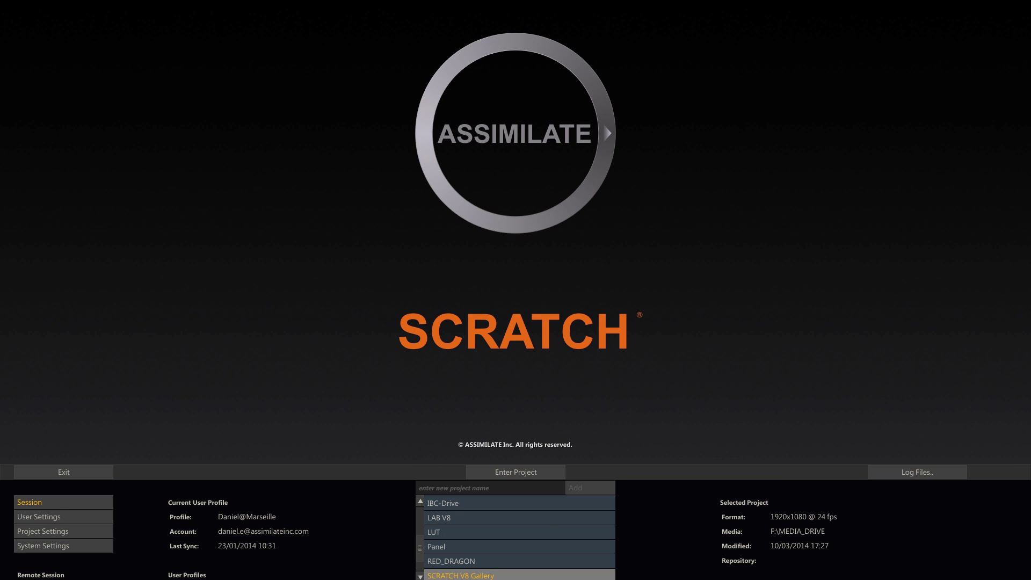
{"action": "left_click", "coordinate": [187, 575]}
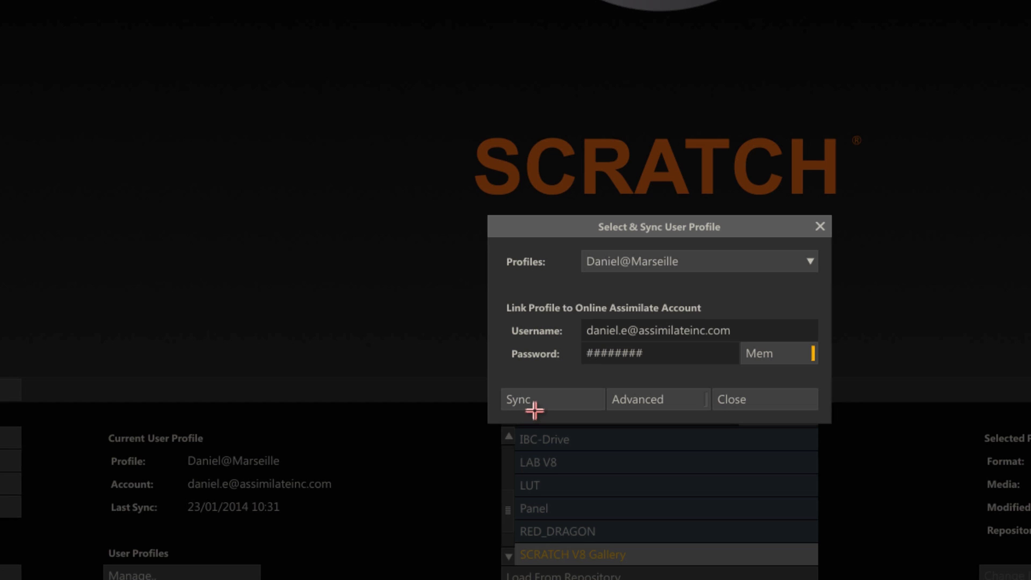
{"action": "left_click", "coordinate": [530, 400]}
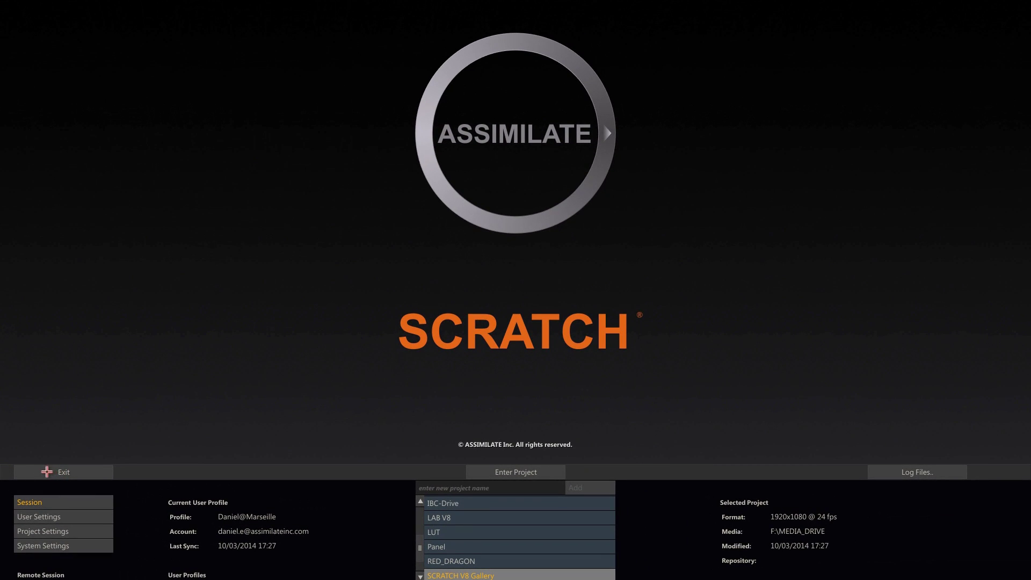
Step: Exit SCRATCH, switch to the MyASSIMILATE website in the browser and log in with the prefilled account credentials
{"action": "left_click", "coordinate": [47, 472]}
{"action": "left_click", "coordinate": [47, 471]}
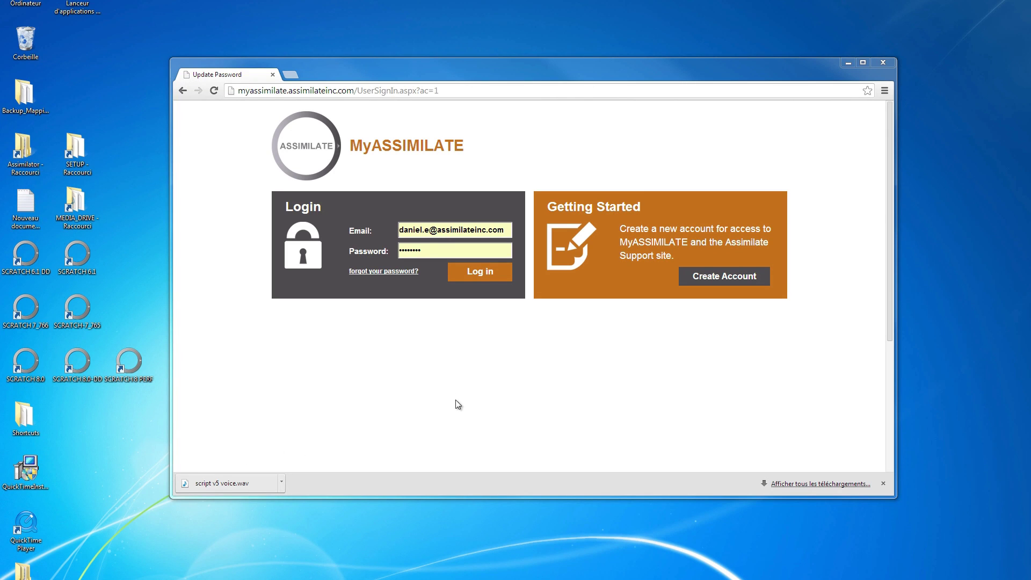
{"action": "left_click", "coordinate": [486, 272]}
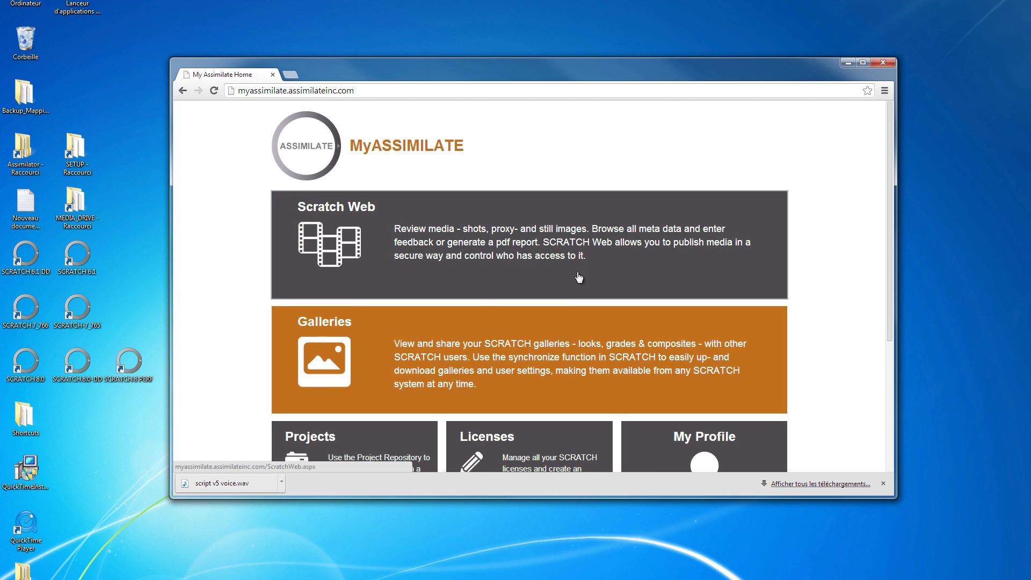
Step: Open the Galleries section of the MyASSIMILATE site and bring the private gallery items into view
{"action": "scroll", "coordinate": [622, 268], "scroll_direction": "down", "scroll_amount": 2}
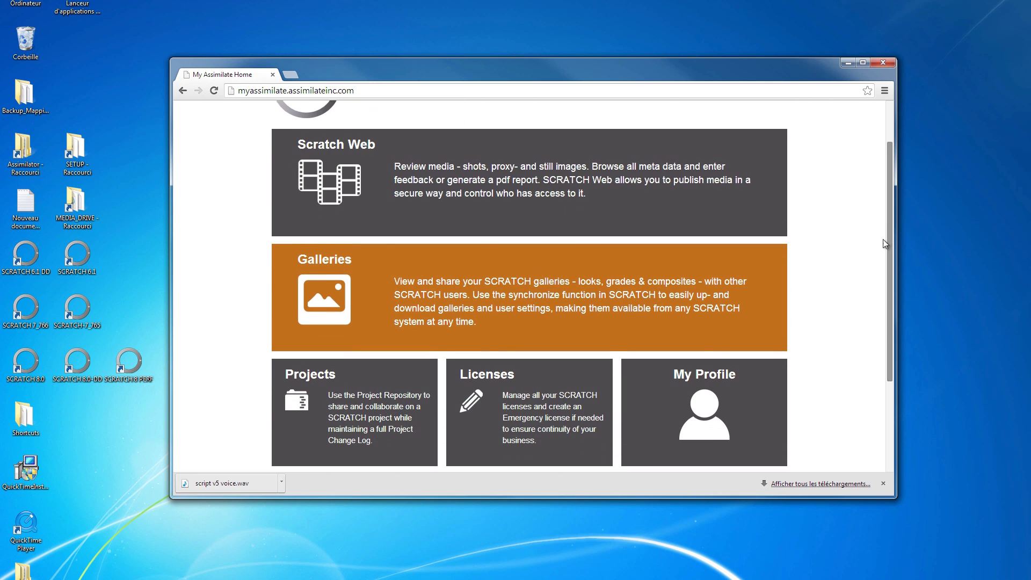
{"action": "left_click", "coordinate": [596, 269]}
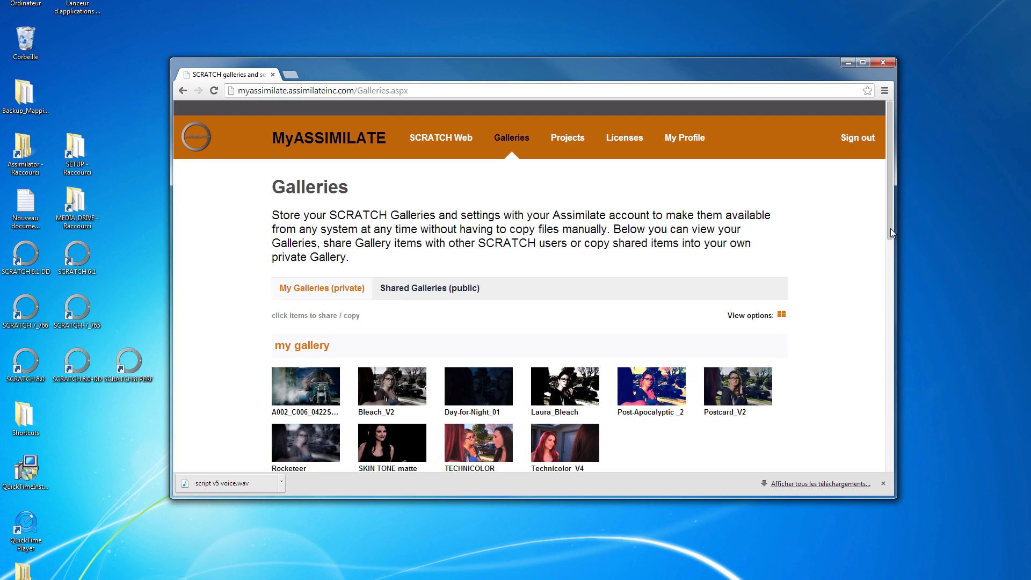
{"action": "left_click_drag", "start_coordinate": [890, 227], "coordinate": [865, 271]}
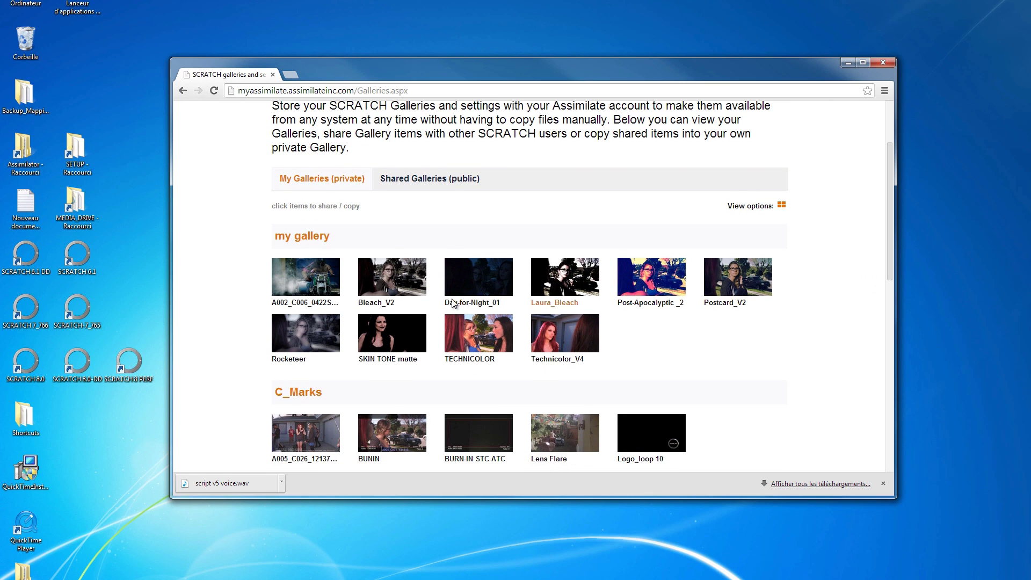
Step: Share my gallery's A002_C006_0422S… item as filters and grades with the description "Saturation effect", and view it in the public shared galleries
{"action": "left_click", "coordinate": [311, 278]}
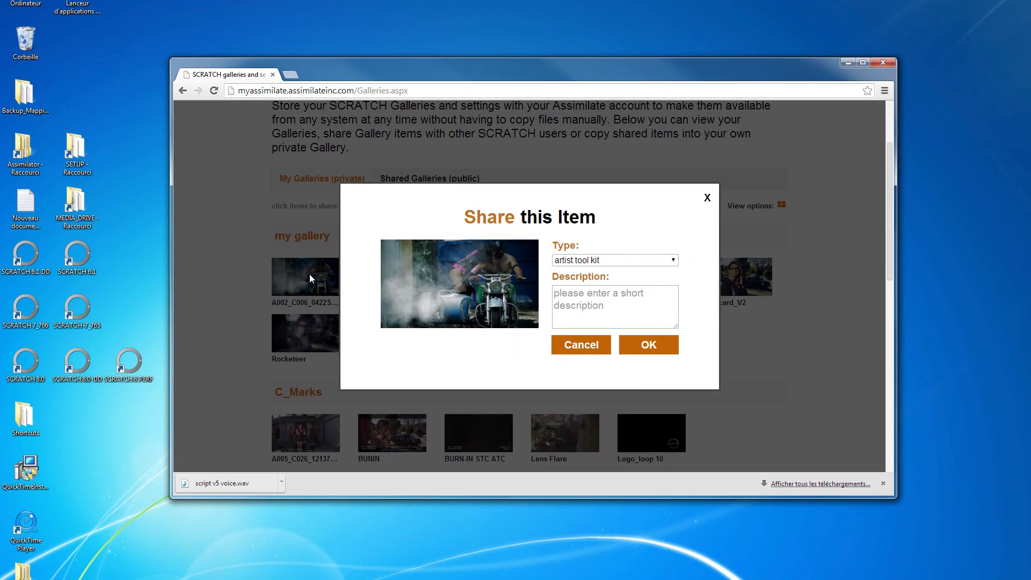
{"action": "left_click", "coordinate": [673, 261]}
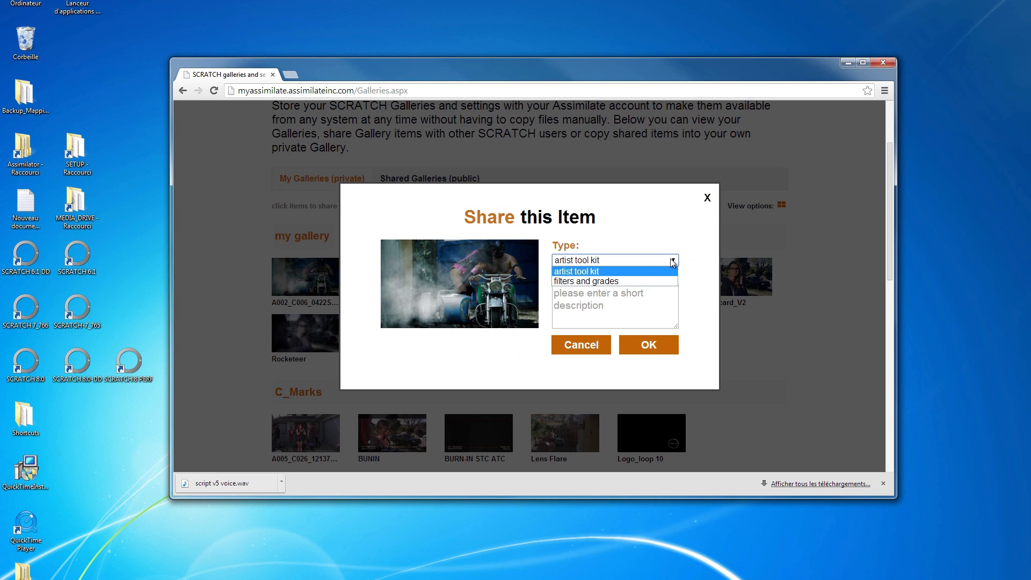
{"action": "left_click", "coordinate": [664, 281]}
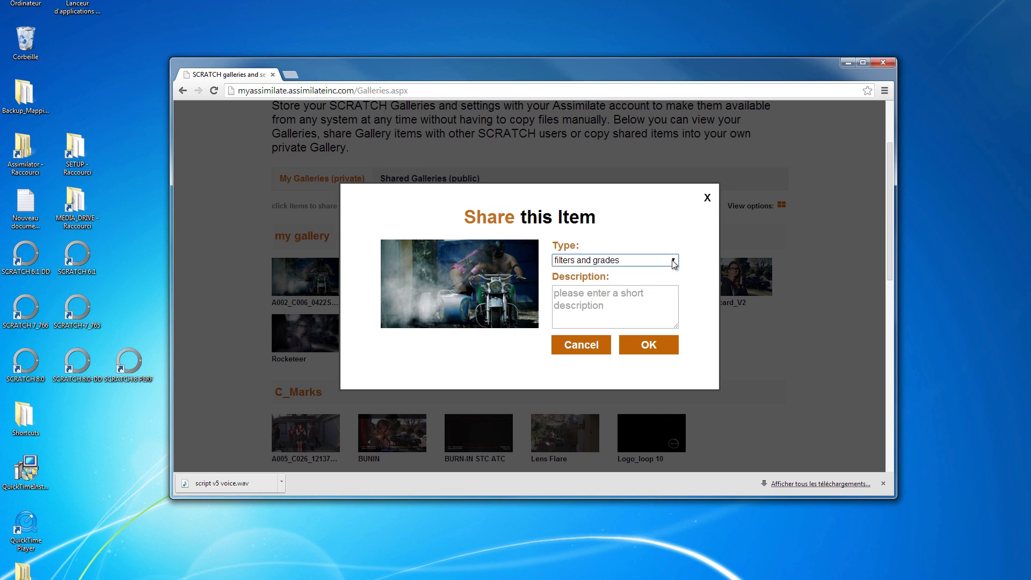
{"action": "left_click", "coordinate": [614, 296]}
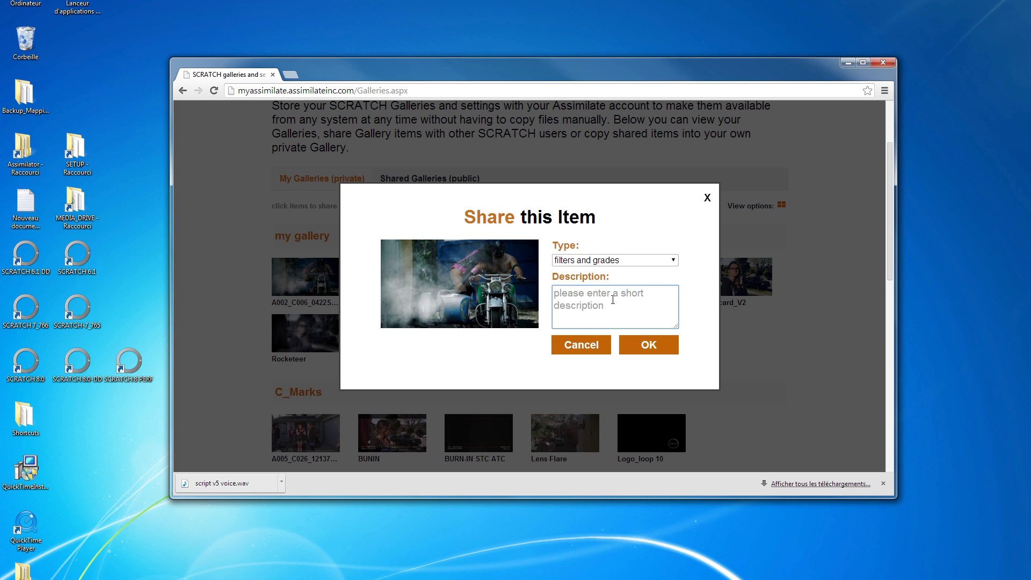
{"action": "type", "text": "Satura"}
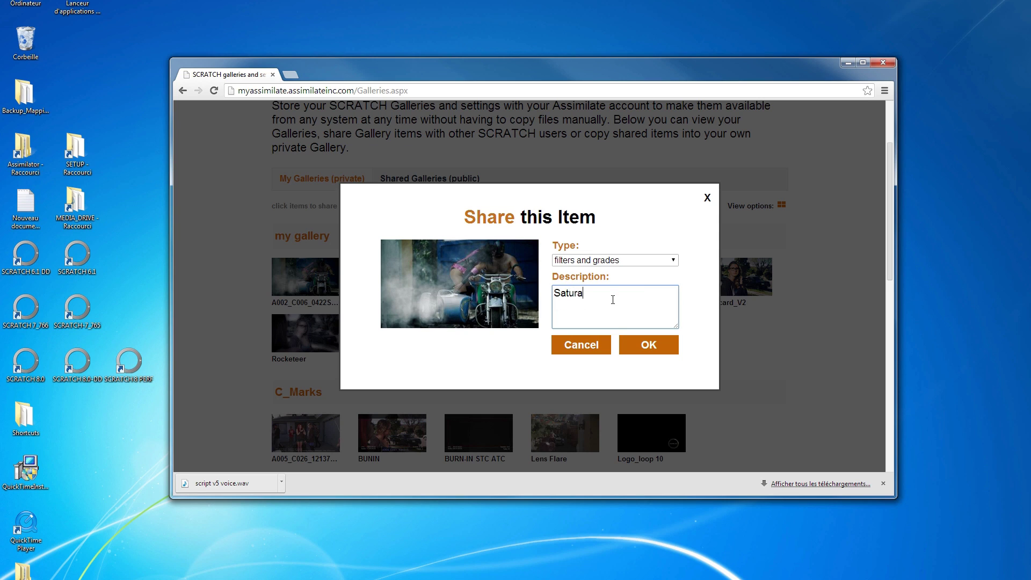
{"action": "type", "text": "tion effect"}
{"action": "left_click", "coordinate": [647, 348]}
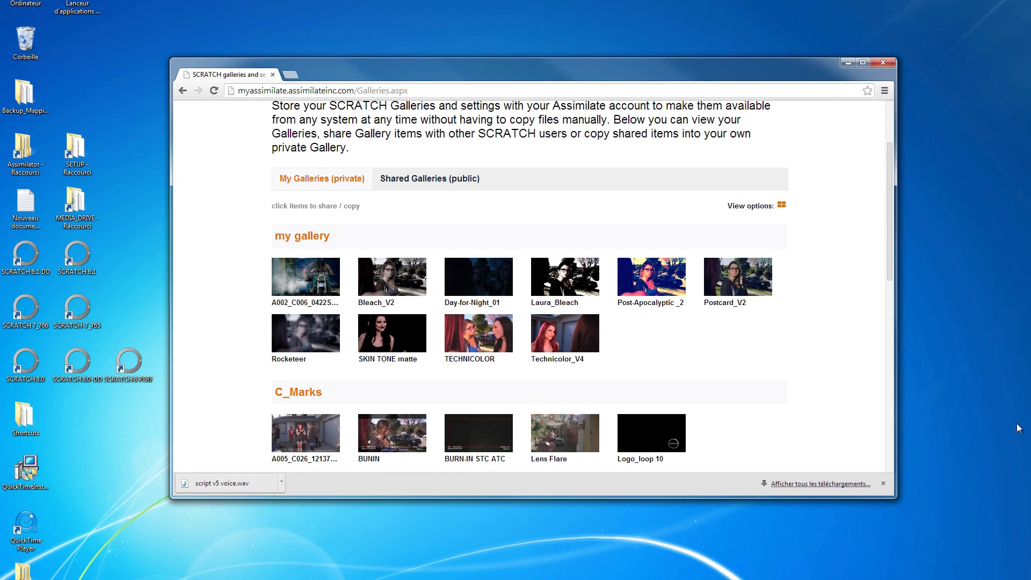
{"action": "left_click", "coordinate": [454, 185]}
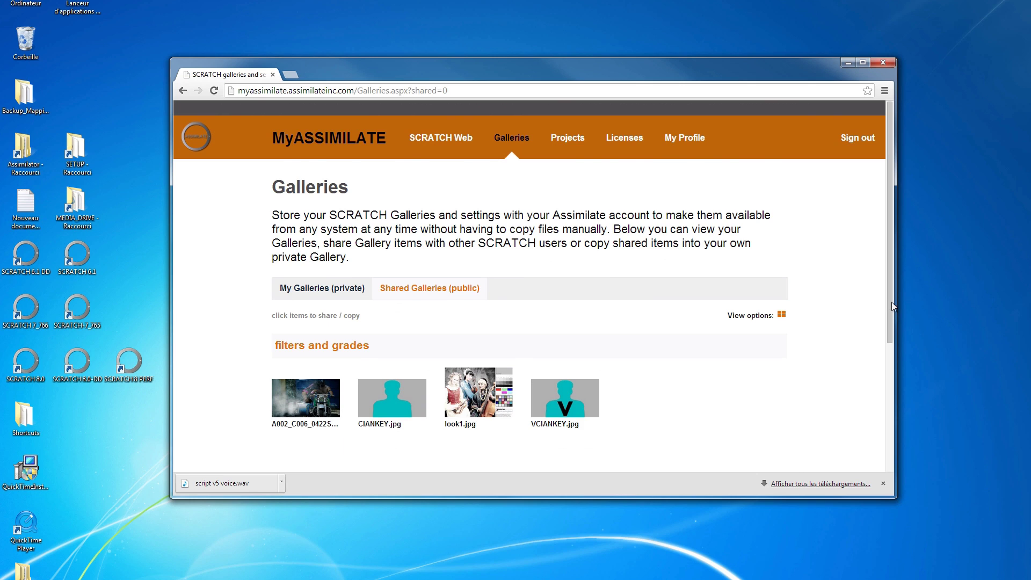
{"action": "scroll", "coordinate": [891, 301], "scroll_direction": "down", "scroll_amount": 1}
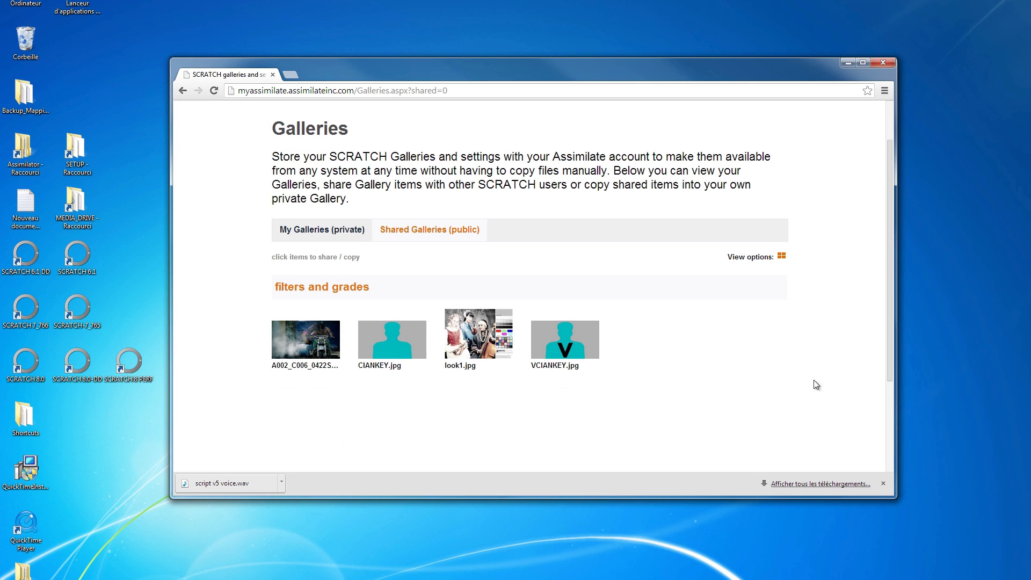
Step: Launch SCRATCH 8.0, open the user profile sync settings with advanced options, and examine the slave mode and Clear all Local Settings options
{"action": "left_click", "coordinate": [33, 364]}
{"action": "double_click", "coordinate": [34, 367]}
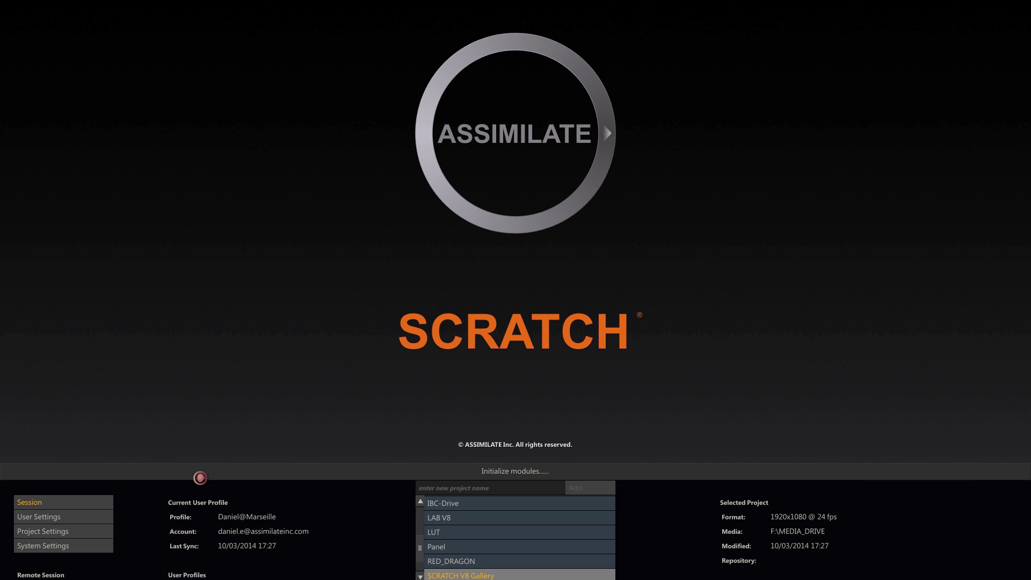
{"action": "left_click", "coordinate": [225, 576]}
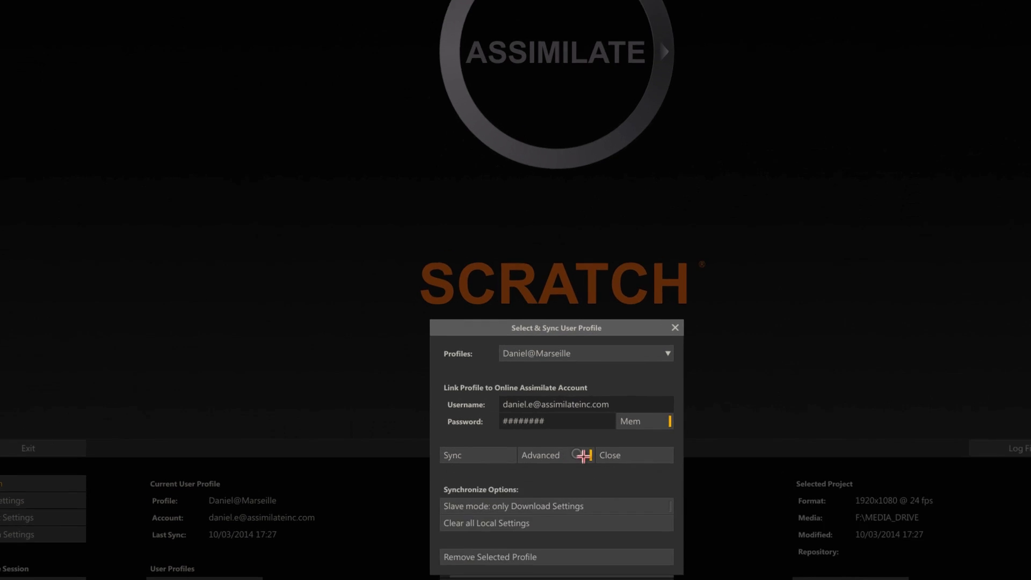
{"action": "left_click", "coordinate": [667, 506]}
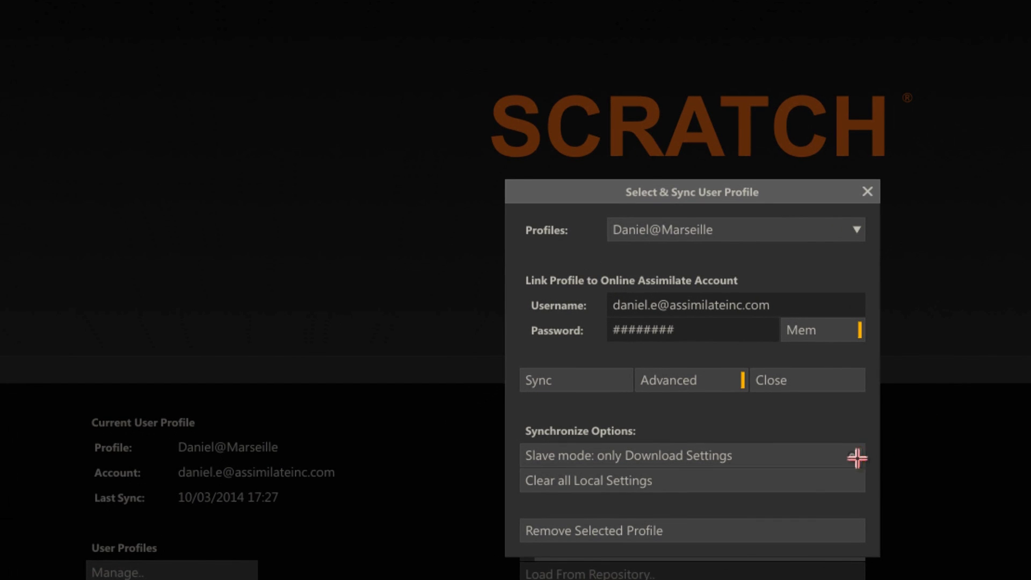
{"action": "left_click", "coordinate": [857, 455]}
{"action": "left_click", "coordinate": [859, 480]}
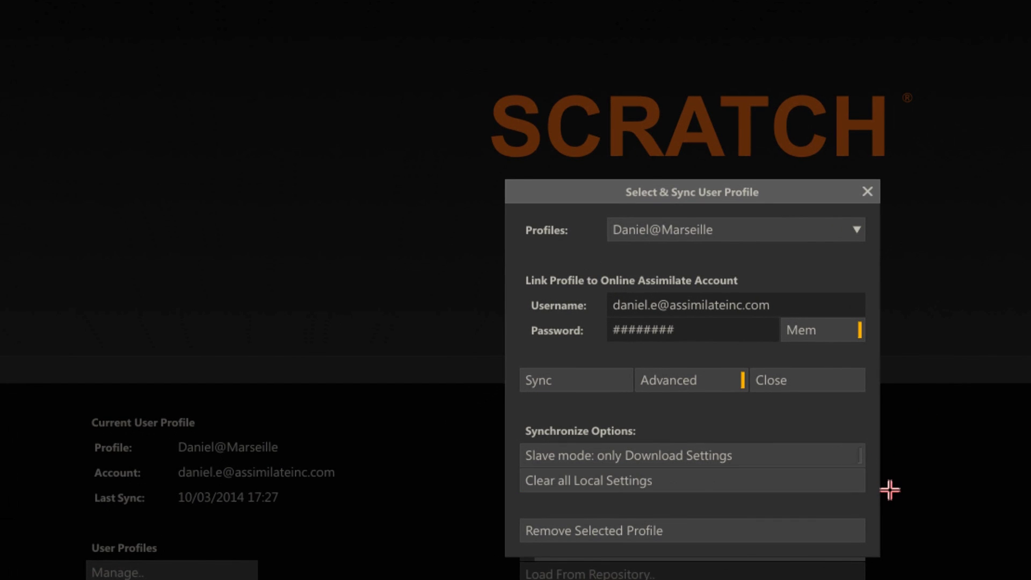